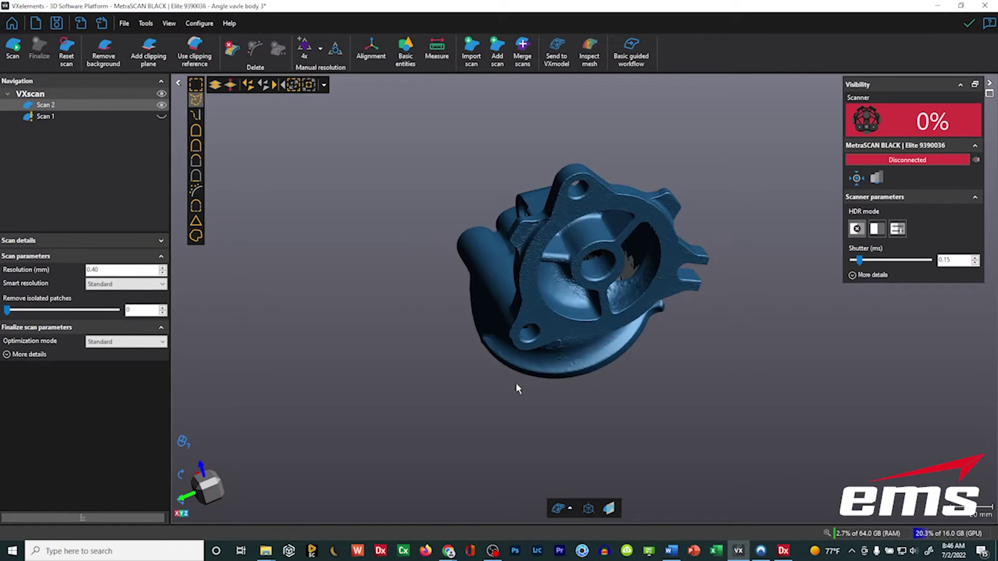
Step: Examine the valve body scan from axis-aligned and free angles to check its orientation to the coordinate system
scroll(524, 370, up, 3)
drag(524, 370, 534, 281)
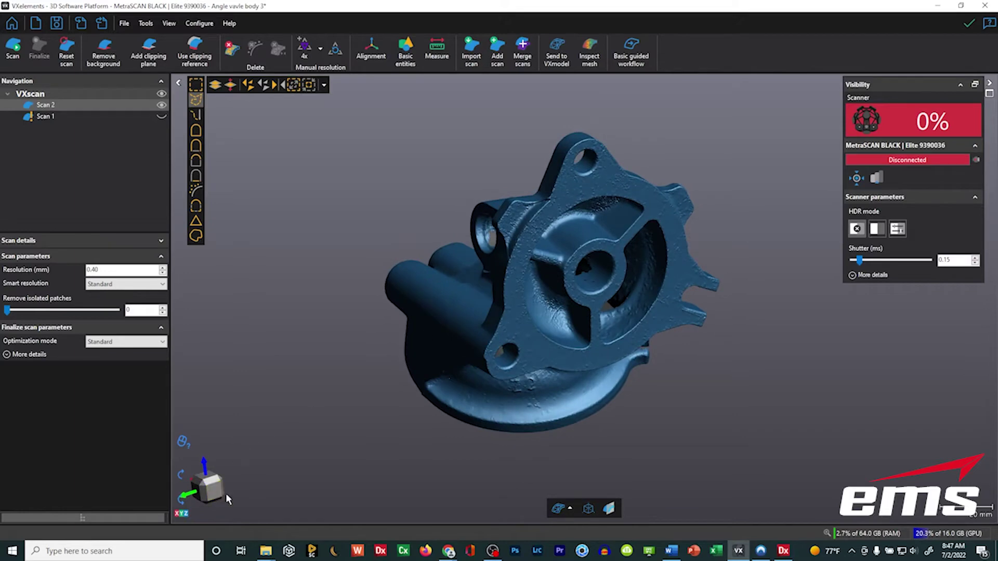
click(208, 484)
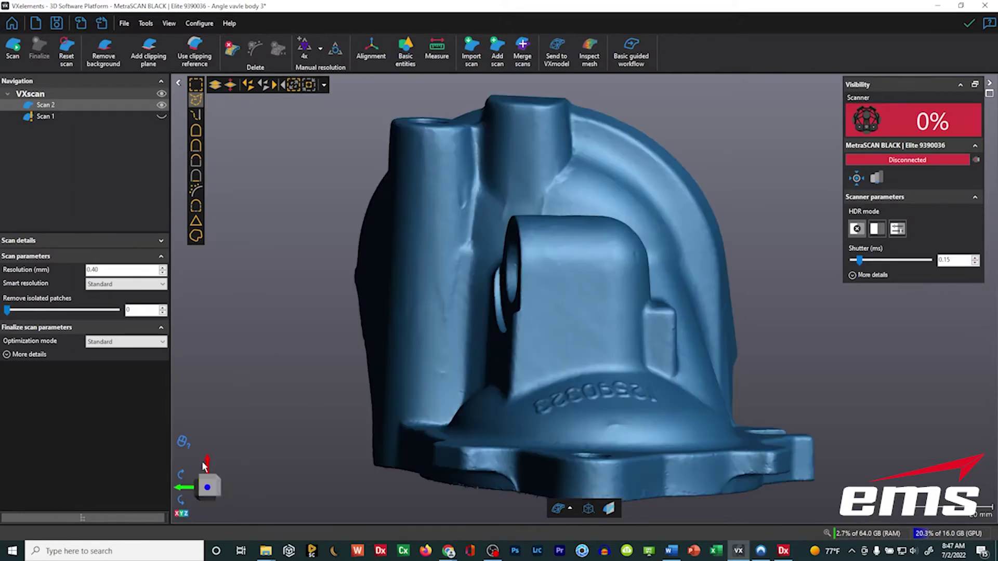
drag(224, 486, 517, 330)
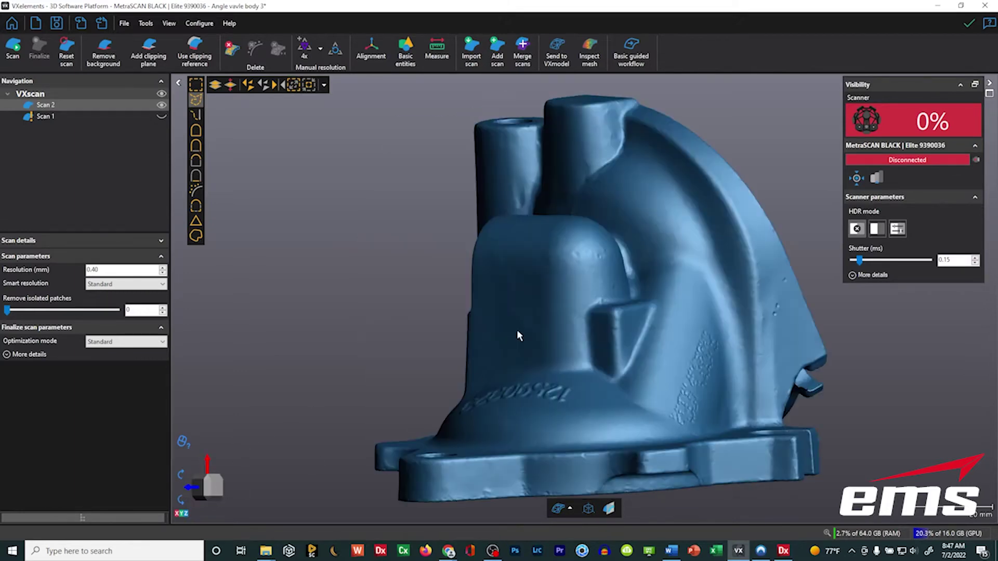
scroll(535, 343, up, 3)
scroll(537, 347, down, 3)
right_click(315, 194)
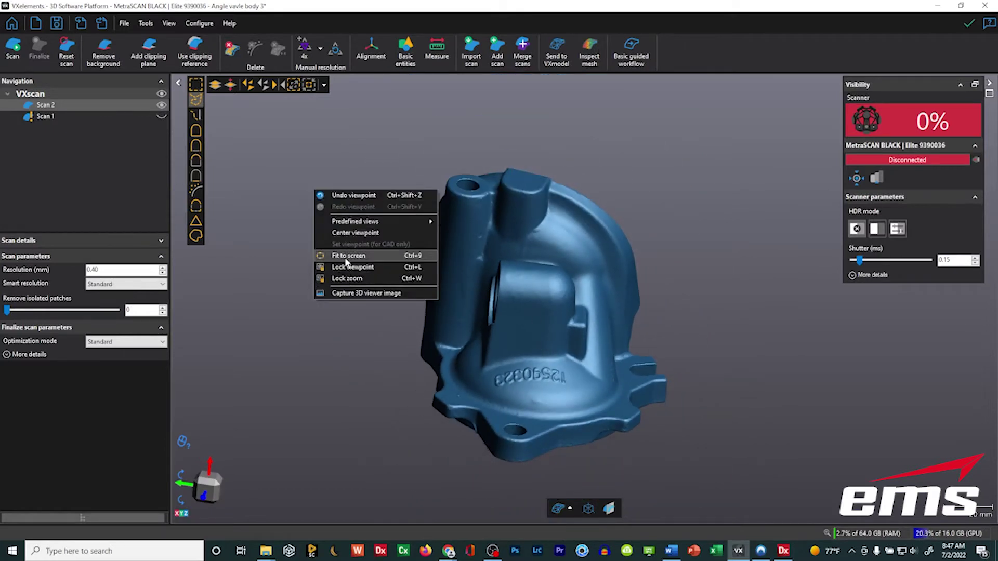
click(349, 232)
click(551, 271)
drag(555, 270, 512, 349)
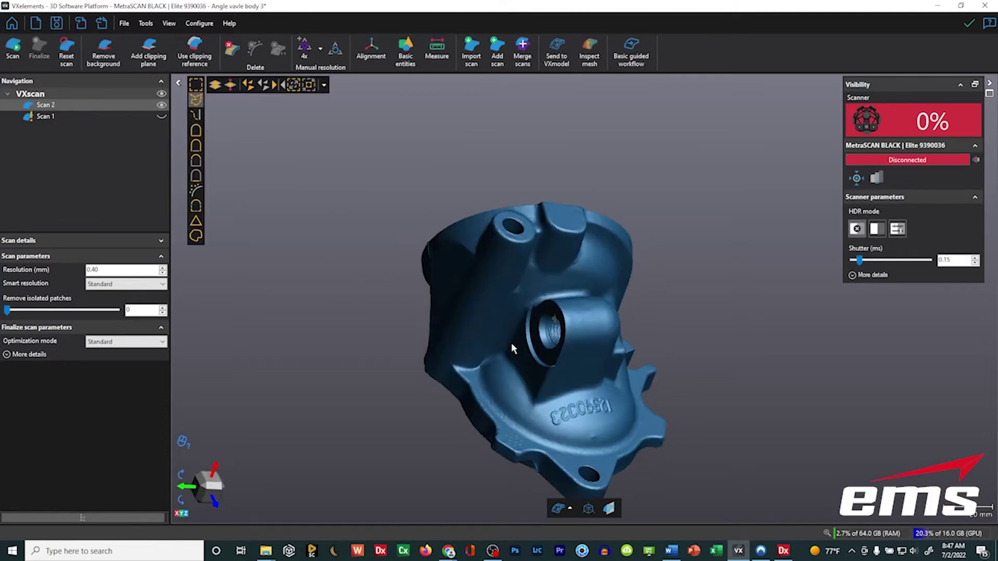
middle_drag(512, 349, 509, 291)
scroll(539, 299, up, 2)
mouse_move(540, 299)
mouse_down()
mouse_move(551, 302)
mouse_move(547, 283)
mouse_move(550, 292)
mouse_up()
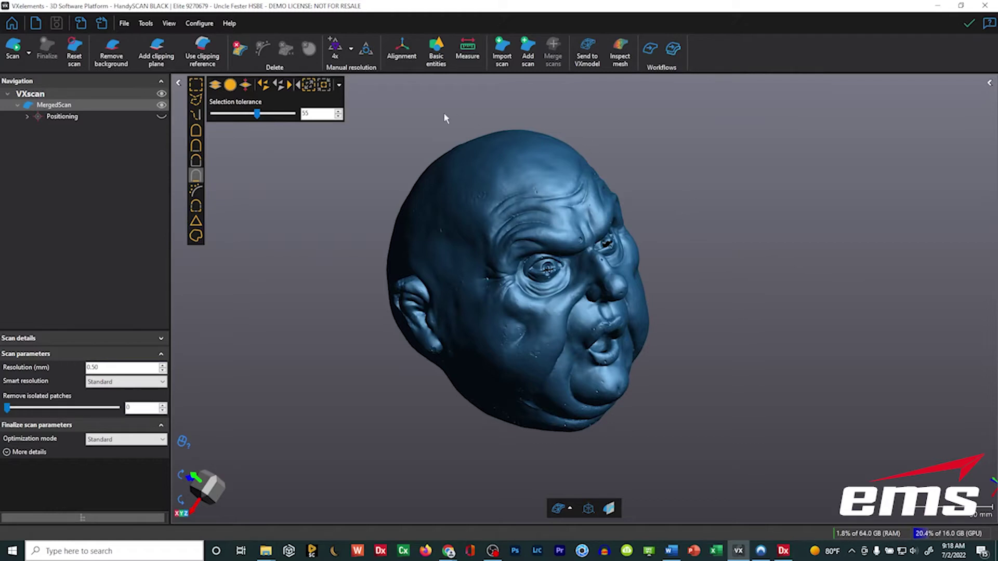
Step: Review the alignment options and examine the head scan's face, ears and flat neck cut for a usable alignment reference
click(399, 57)
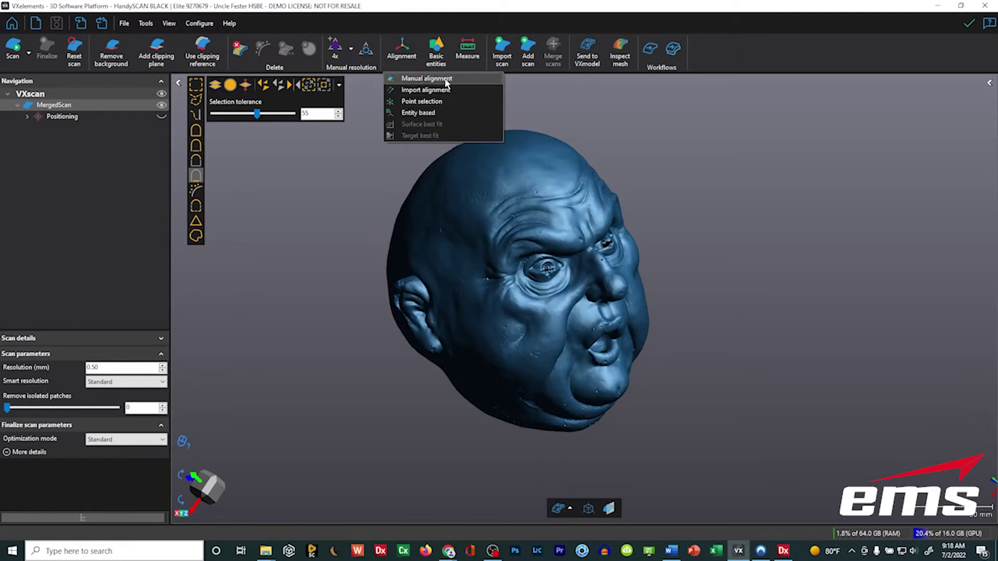
click(318, 217)
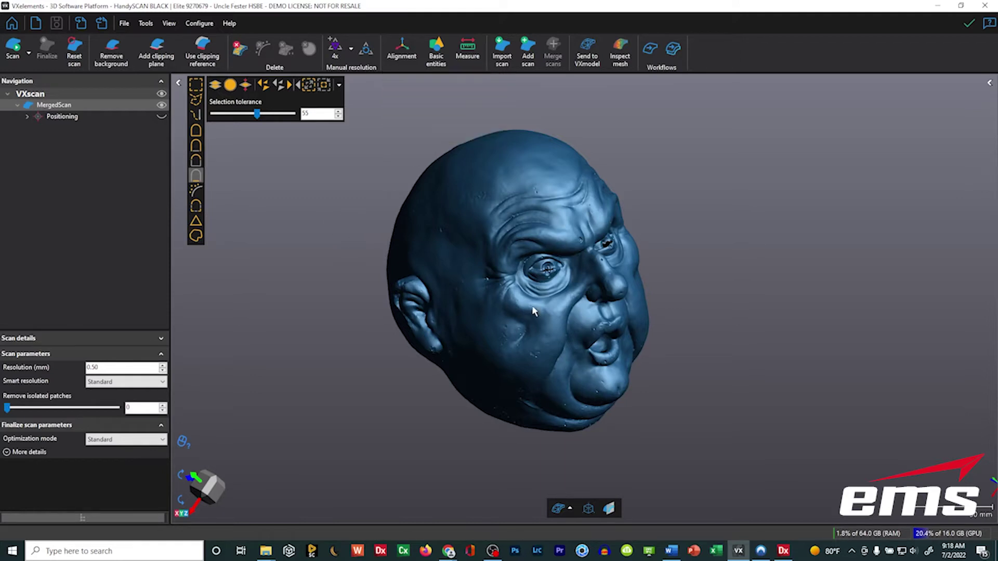
drag(548, 295, 530, 220)
drag(518, 367, 502, 247)
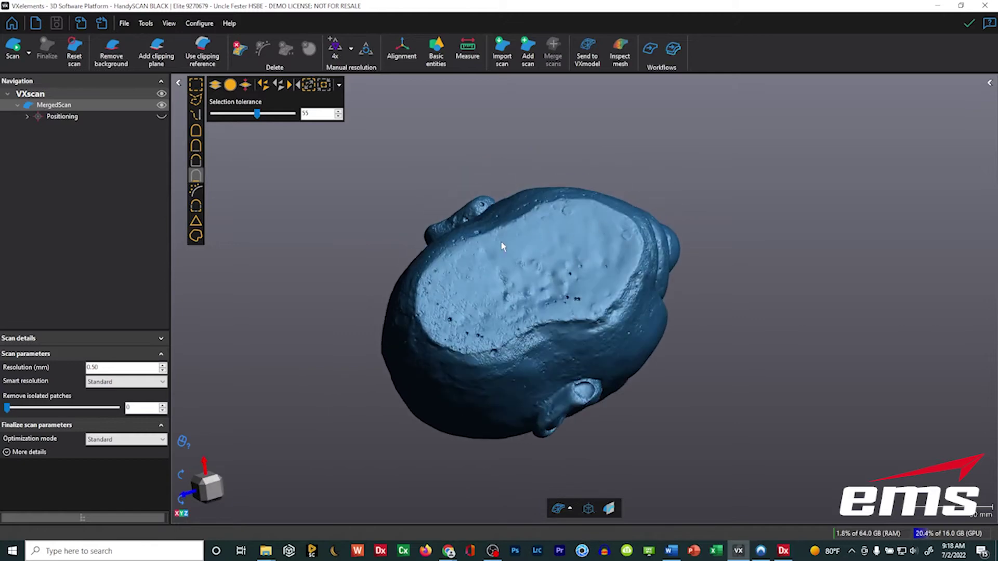
drag(552, 210, 470, 220)
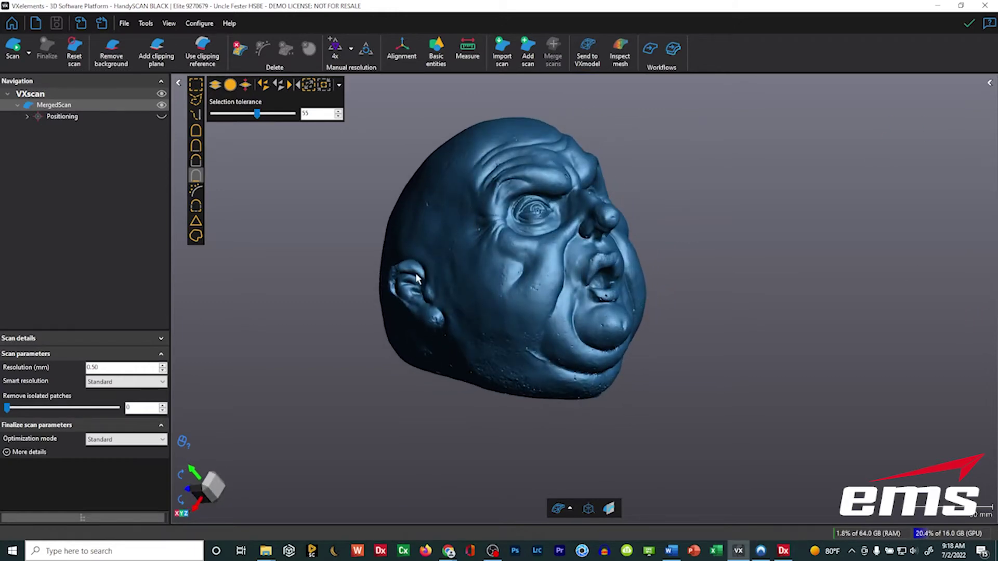
drag(424, 271, 410, 252)
middle_drag(410, 253, 514, 235)
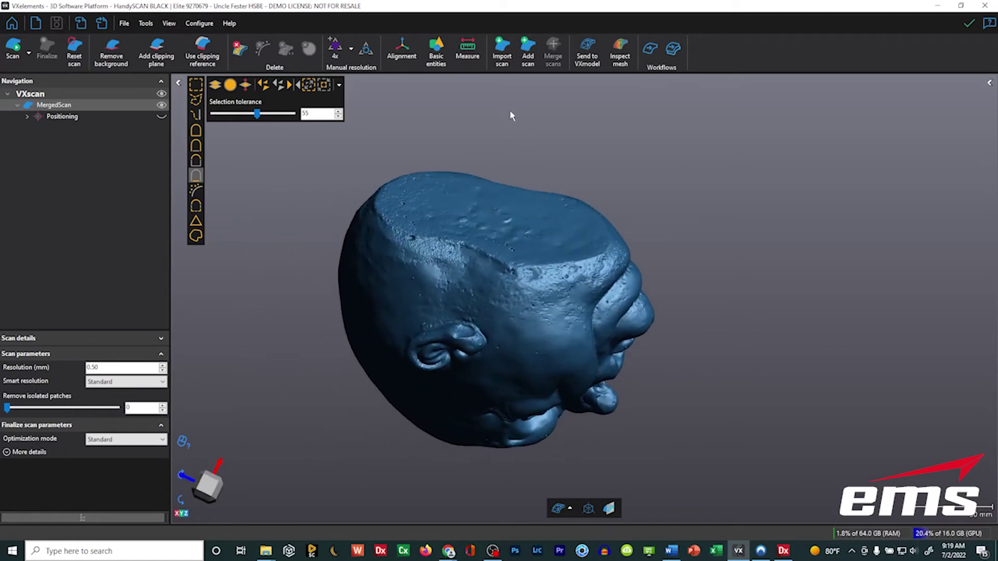
click(438, 58)
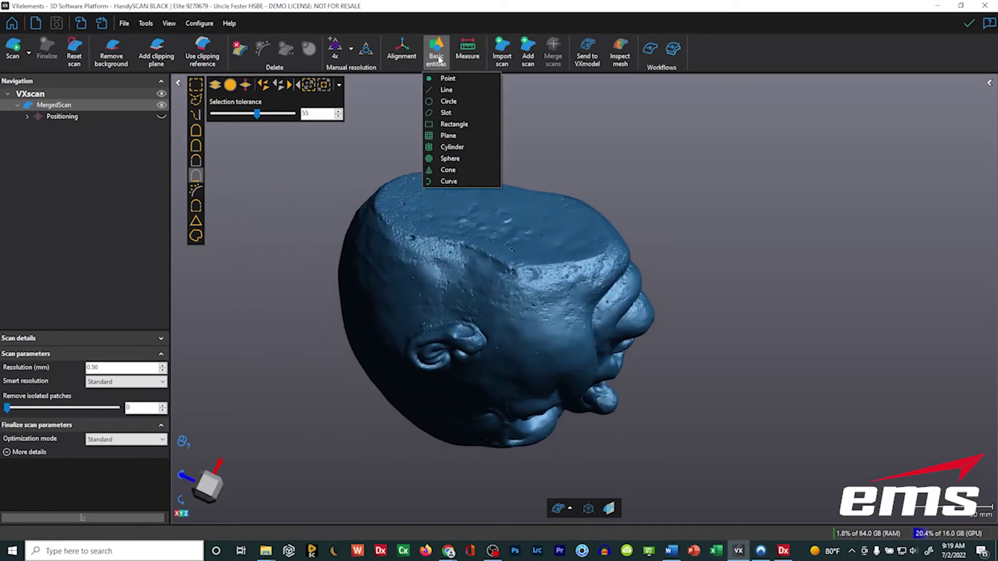
click(450, 136)
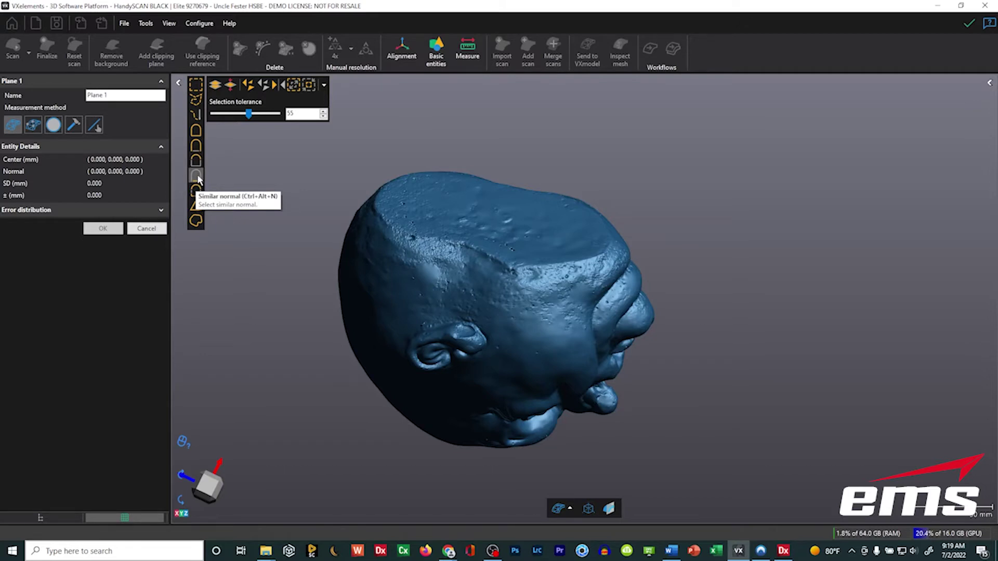
click(436, 52)
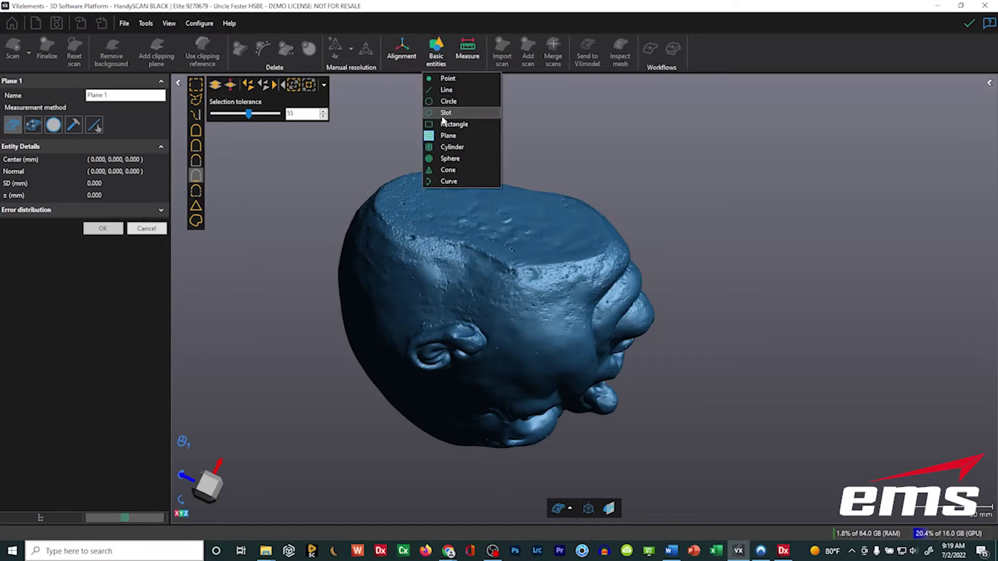
click(451, 147)
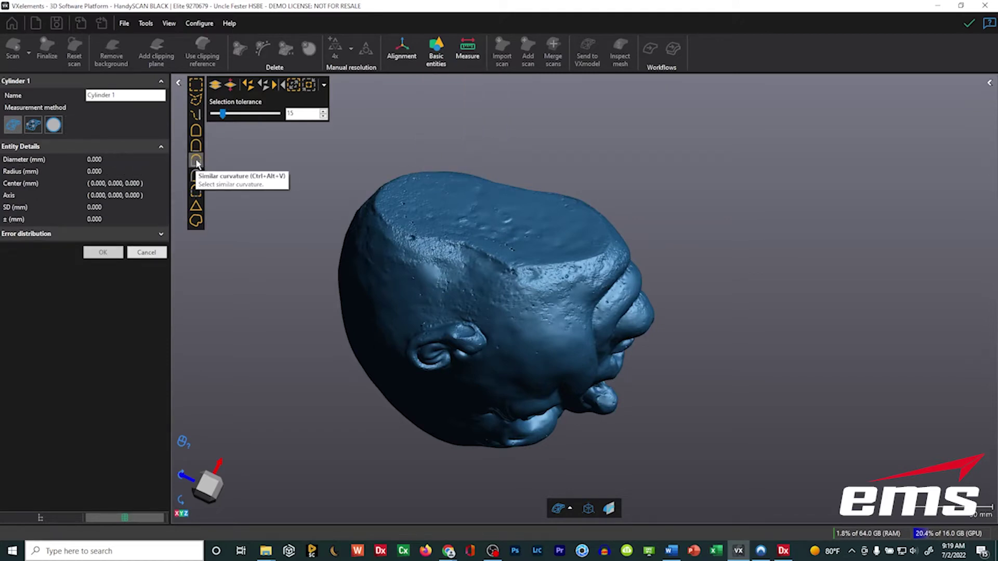
Step: Create a plane entity on the flat neck cut using similar-normal selection with a tolerance of 35
click(436, 52)
click(447, 136)
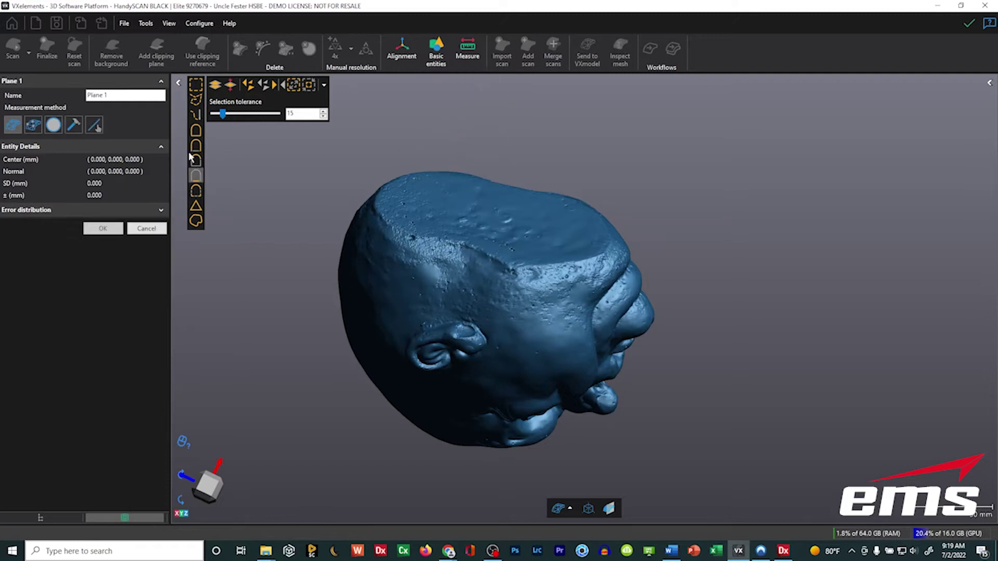
drag(438, 167, 484, 161)
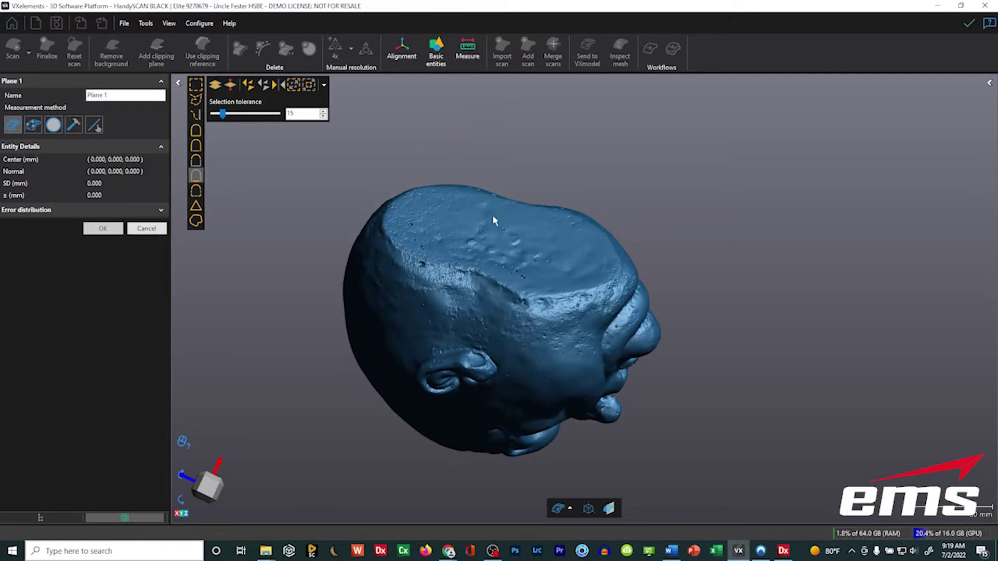
click(448, 228)
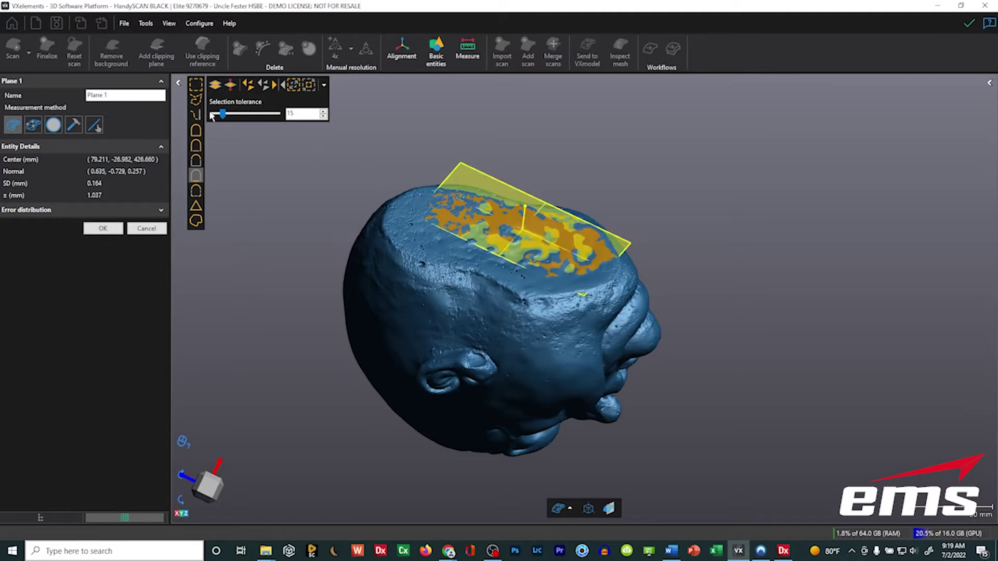
drag(223, 115, 235, 119)
drag(521, 269, 521, 256)
click(103, 228)
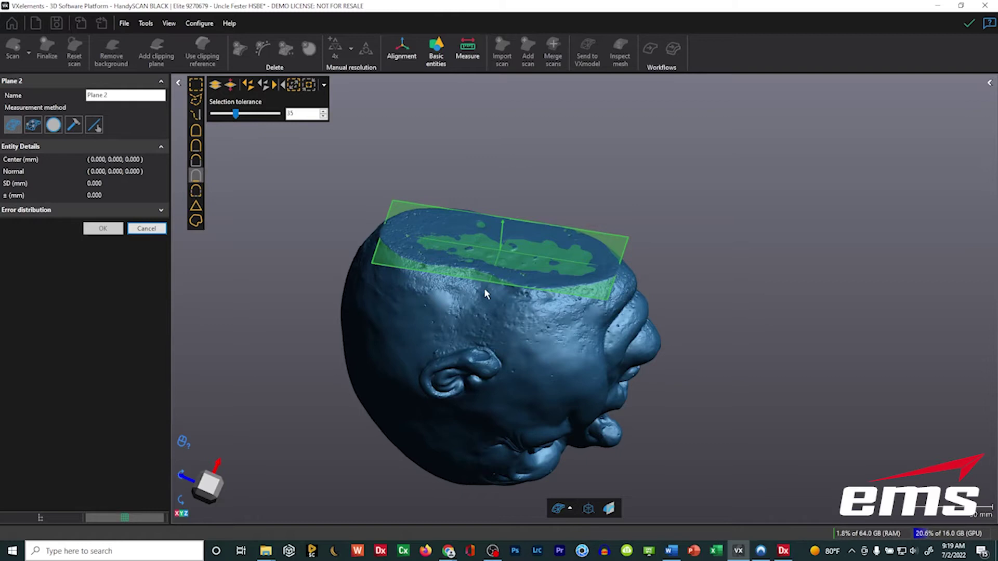
click(147, 228)
Step: Create a manual alignment by constraints that matches Plane 1 to Plane XY, with the plane direction flipped
drag(465, 345, 509, 271)
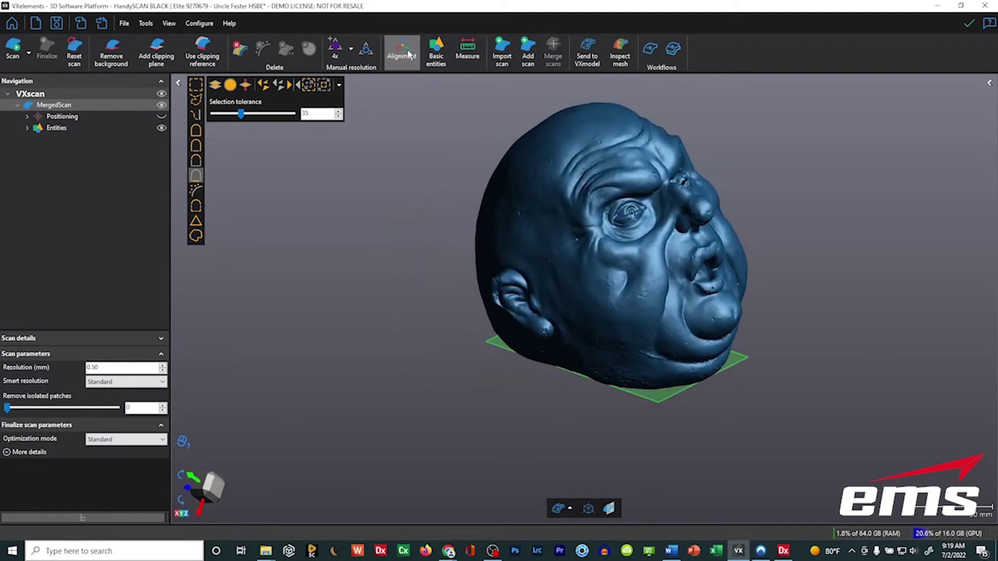
click(402, 50)
click(418, 80)
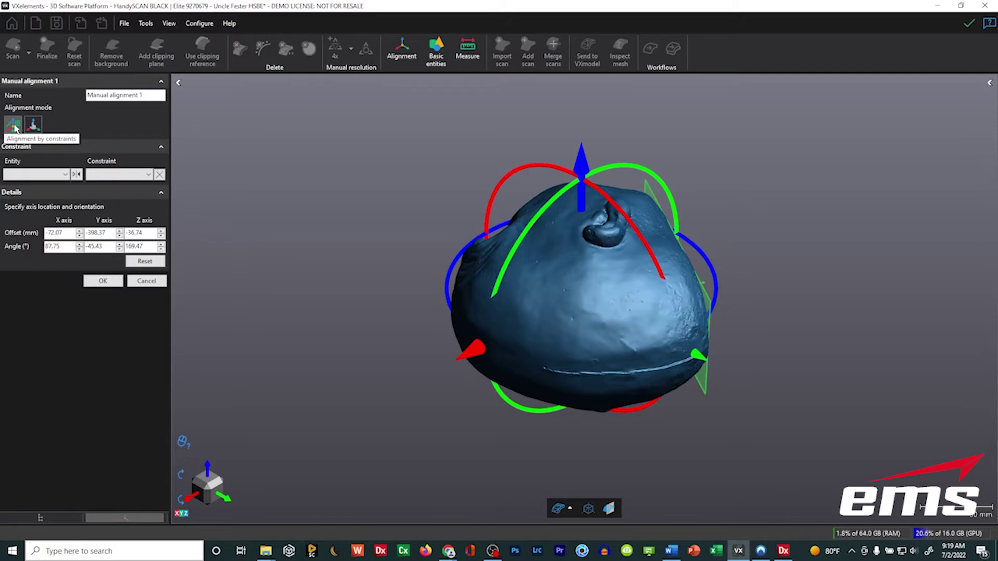
drag(471, 349, 519, 310)
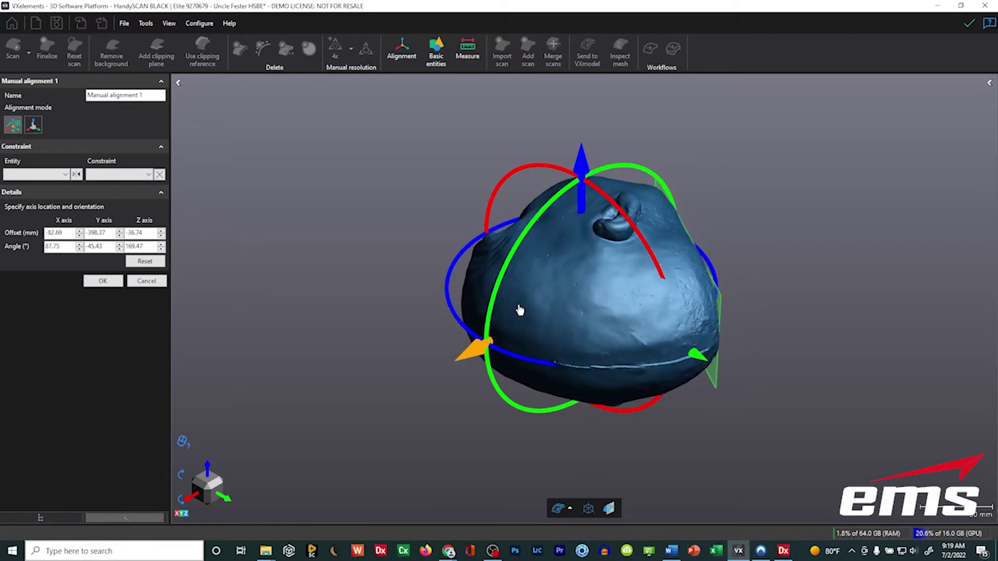
click(24, 175)
click(23, 204)
click(117, 175)
click(114, 188)
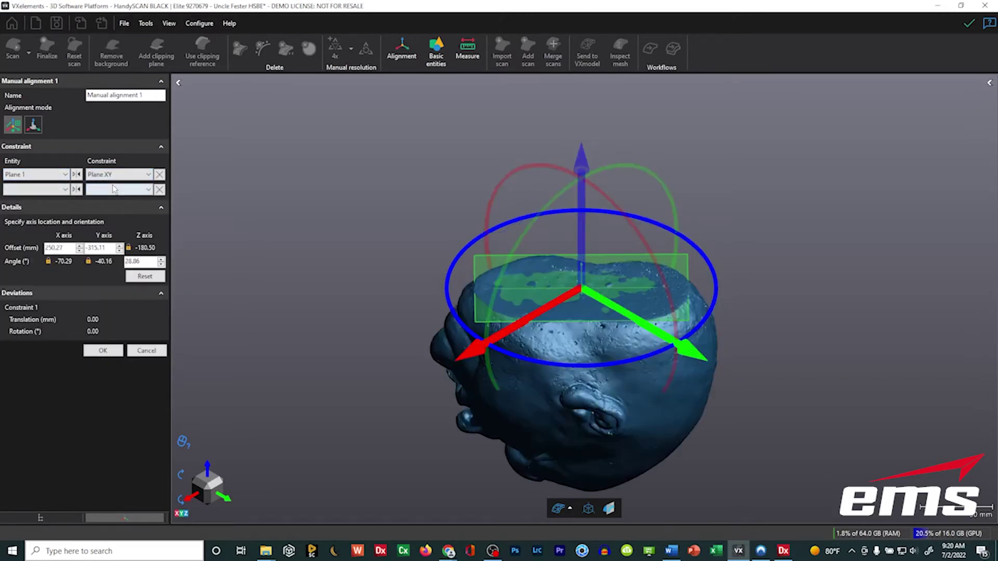
click(76, 174)
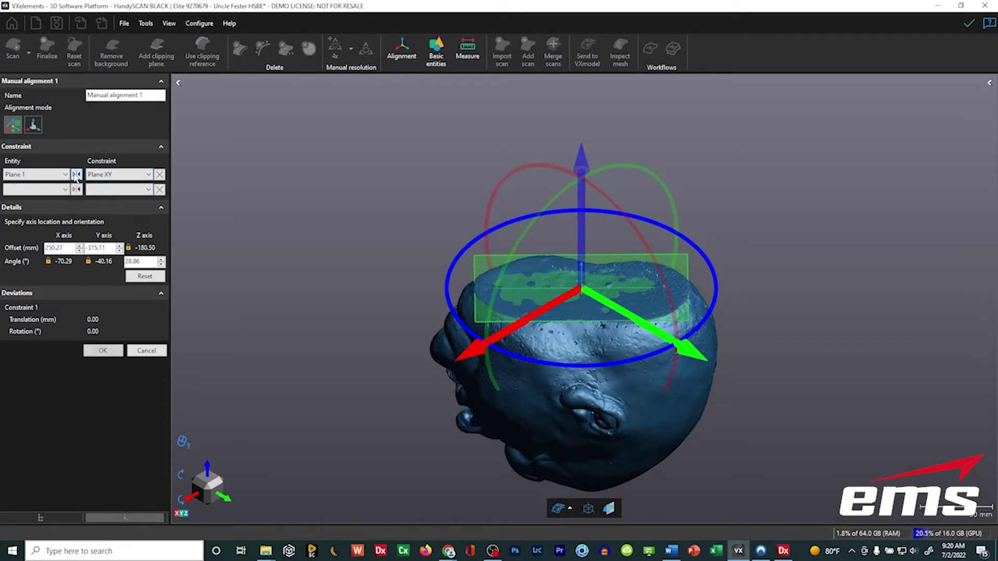
click(97, 353)
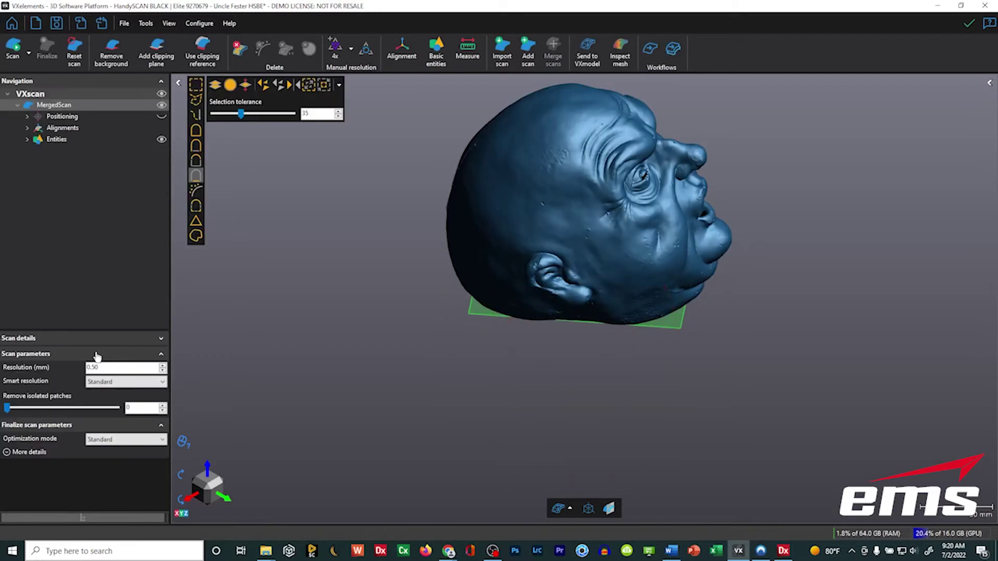
Step: Check the aligned head in the top and side axis views to judge how the face is rotated about Z
click(208, 474)
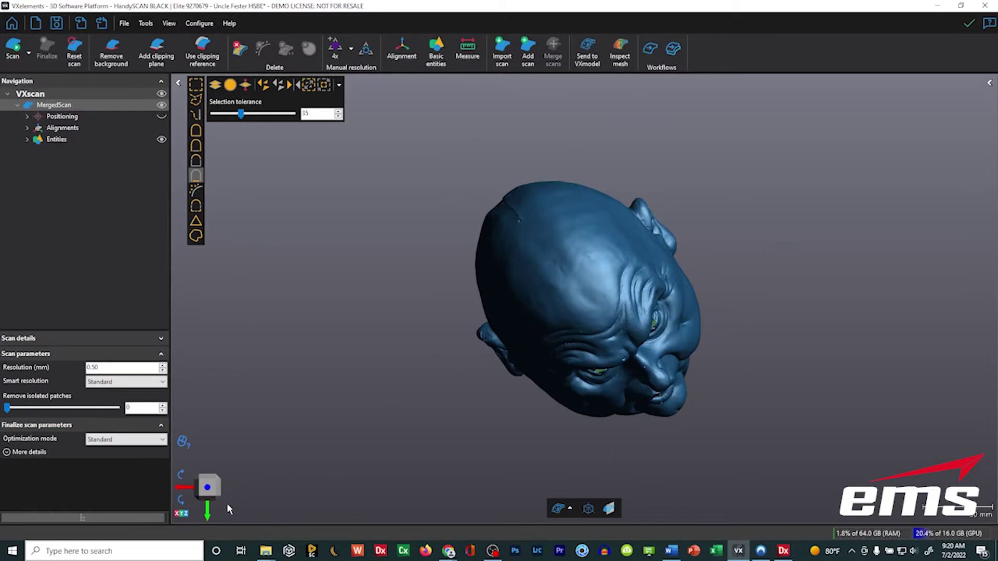
click(187, 494)
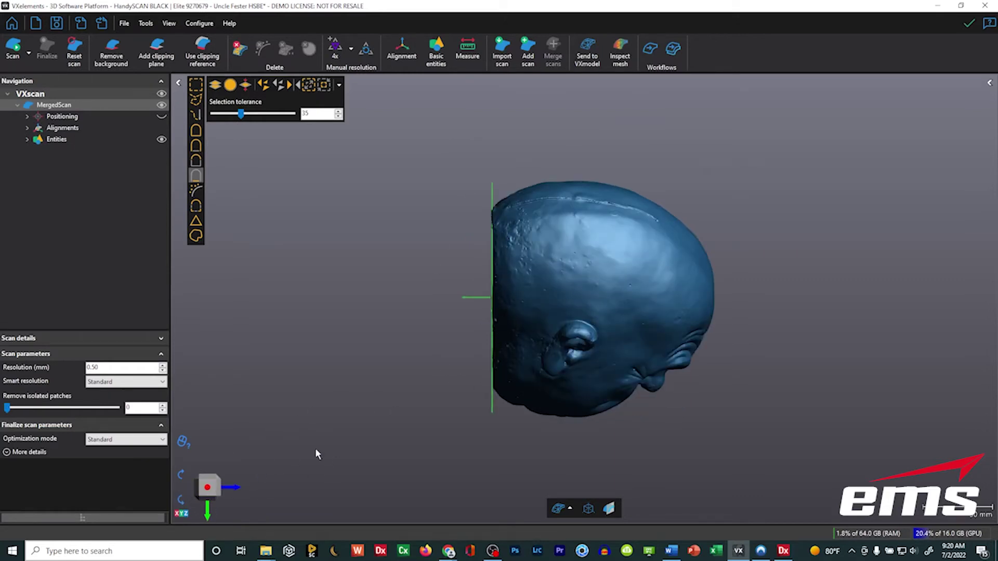
click(207, 488)
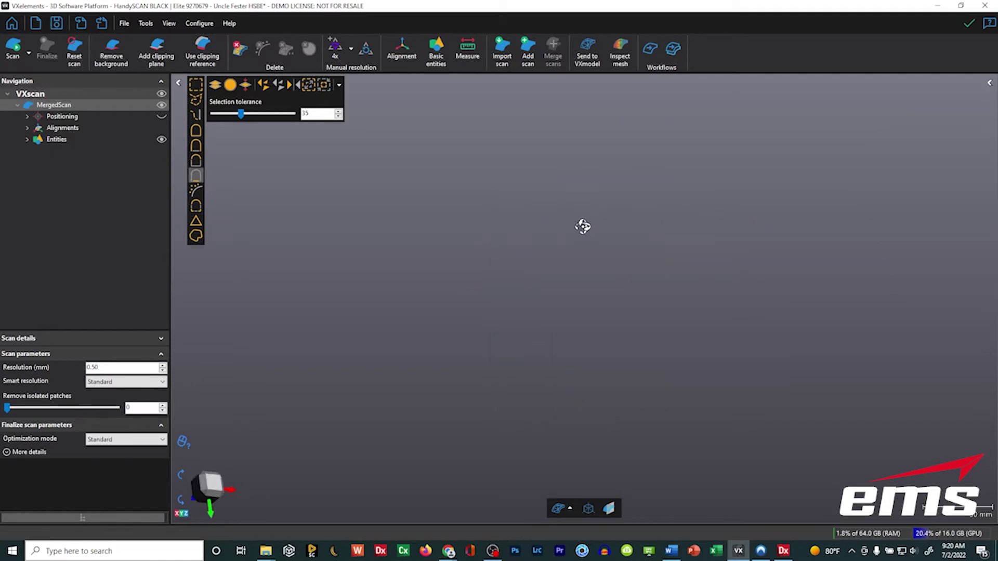
right_click(581, 257)
click(621, 322)
drag(621, 322, 549, 294)
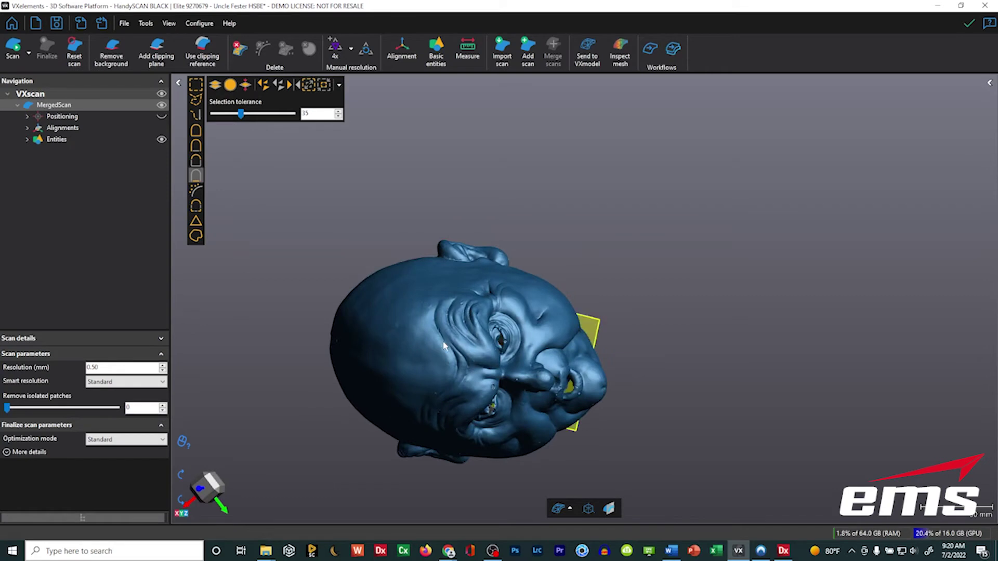
right_drag(406, 301, 260, 372)
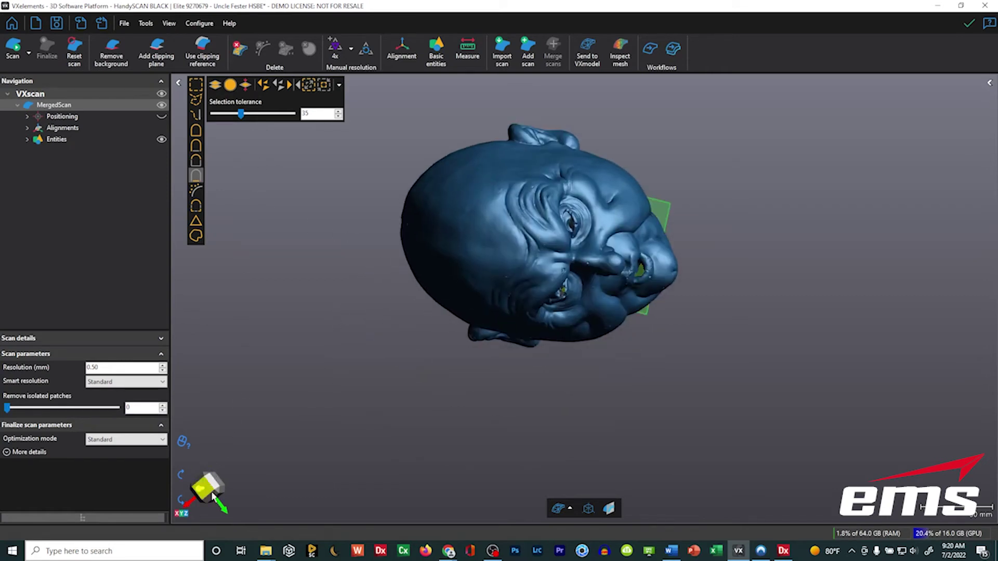
click(223, 511)
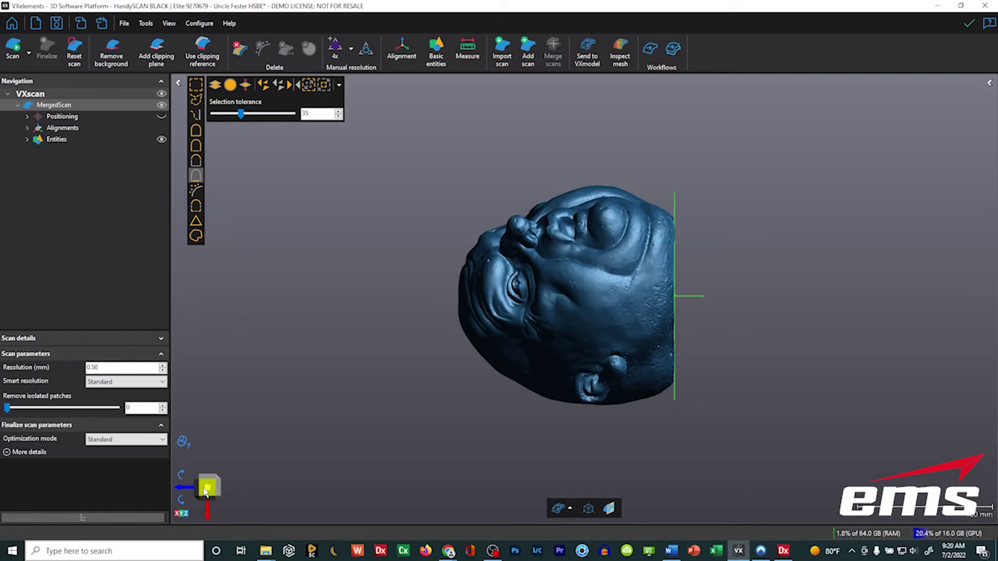
click(206, 490)
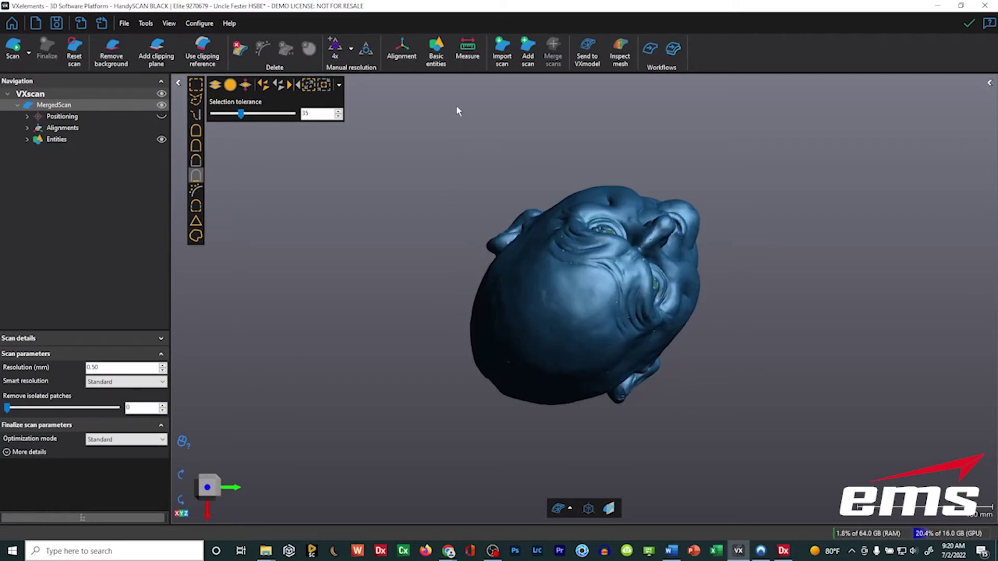
Step: Start a second manual alignment in free axis mode and rotate the head about -40.26° around Z, with the nose along the Y axis
click(400, 54)
click(416, 78)
click(33, 126)
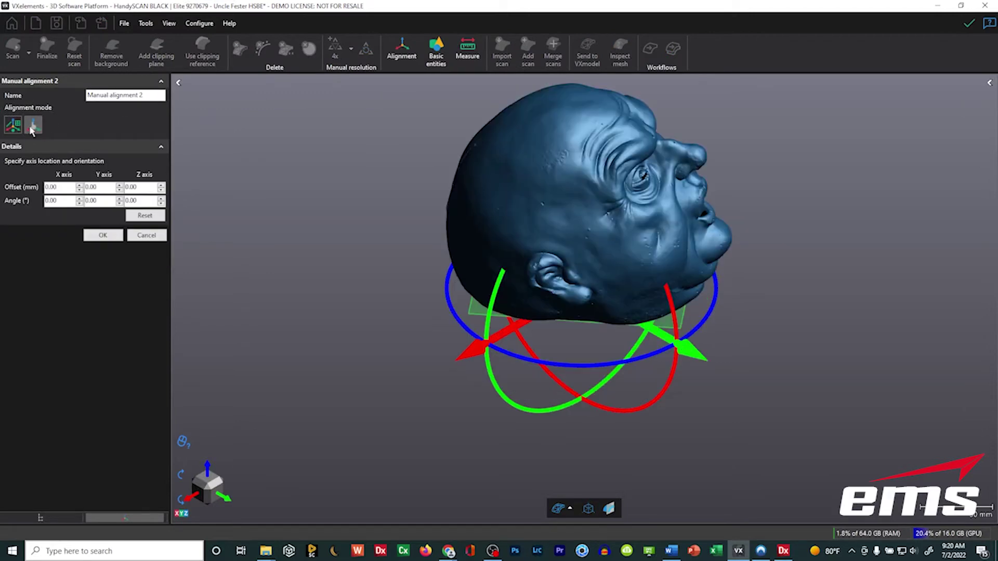
click(205, 465)
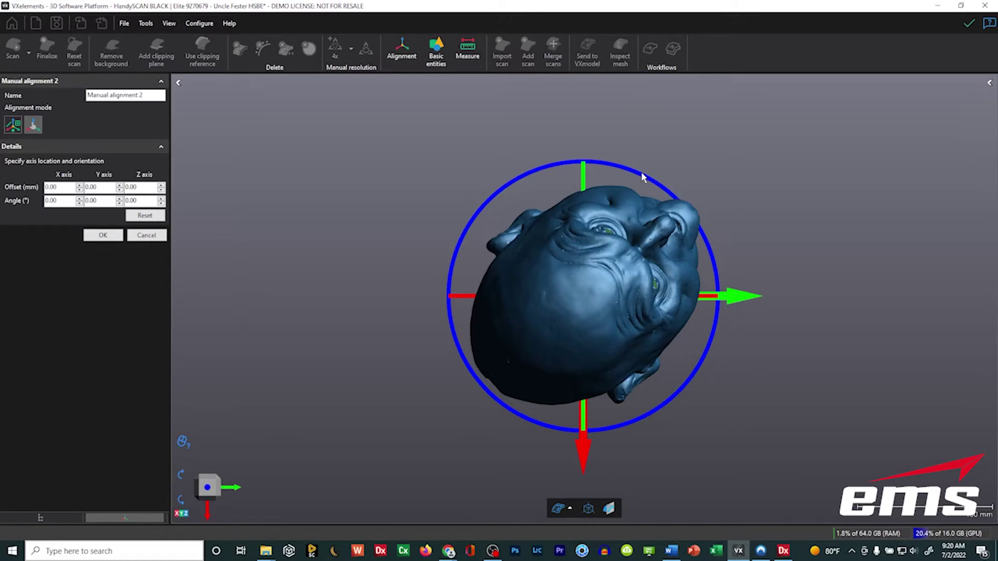
drag(646, 179, 770, 222)
drag(771, 219, 771, 229)
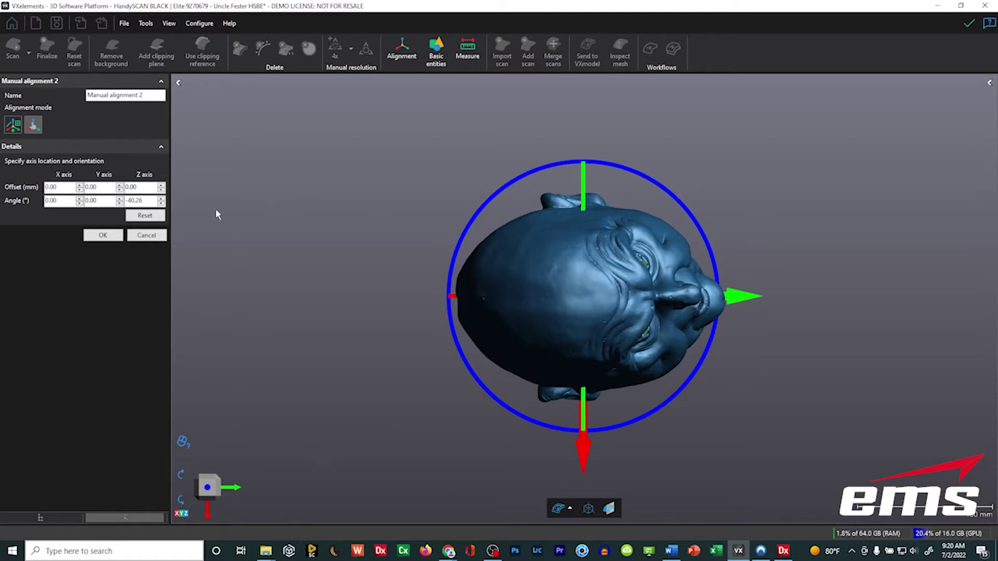
Step: Confirm the second manual alignment and check the head's orientation in the front, top and side axis views
click(104, 234)
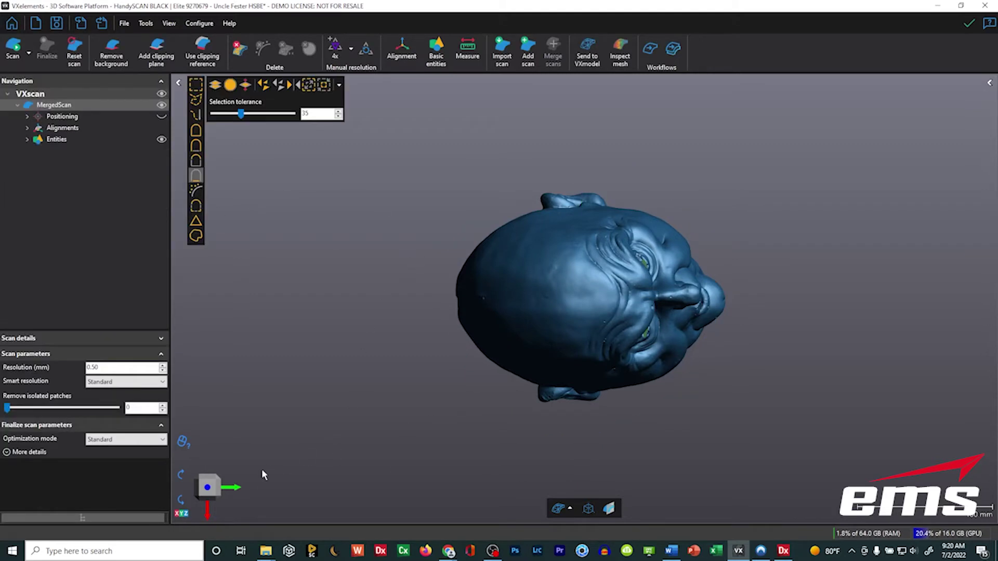
drag(378, 312, 379, 272)
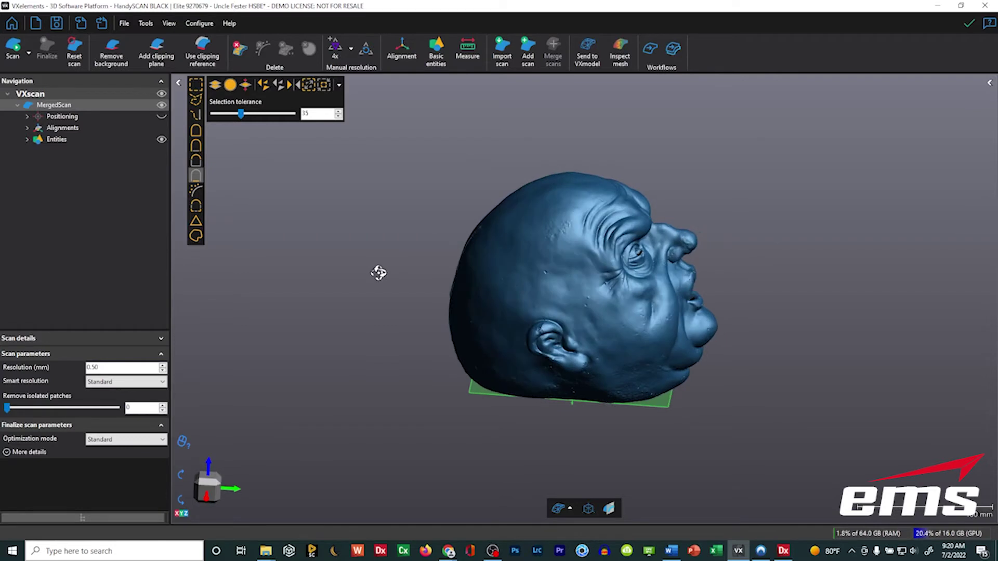
click(234, 491)
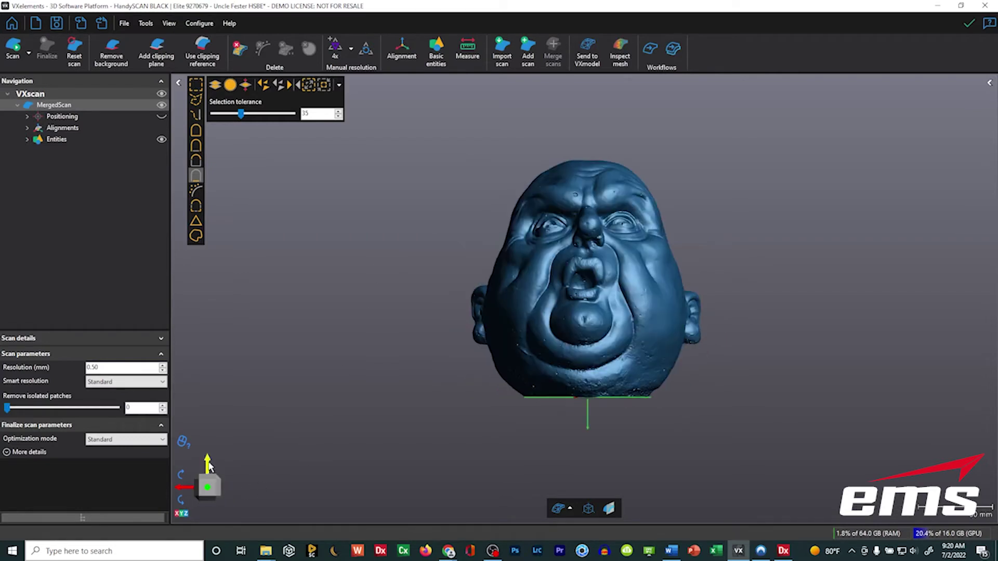
click(209, 463)
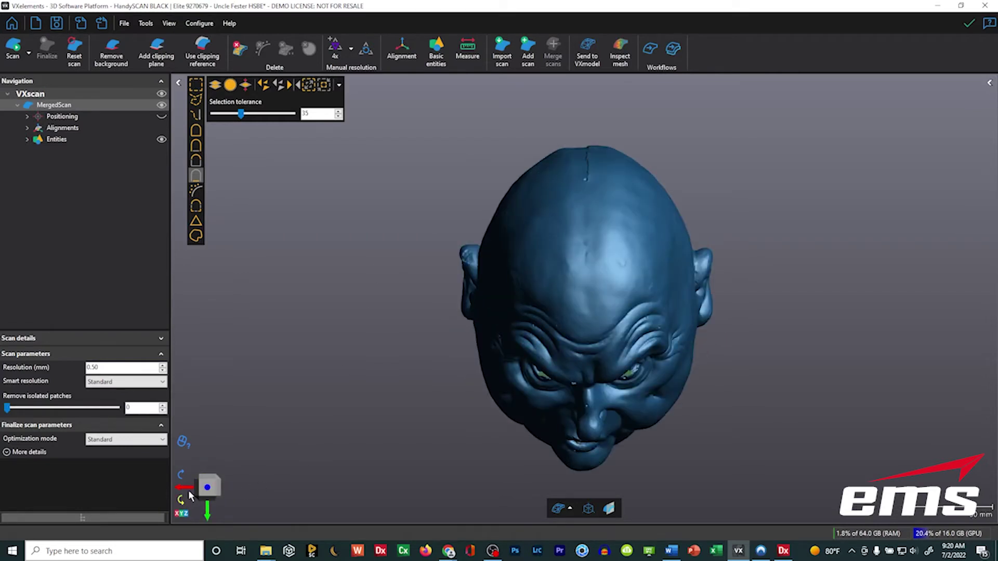
click(187, 491)
click(214, 506)
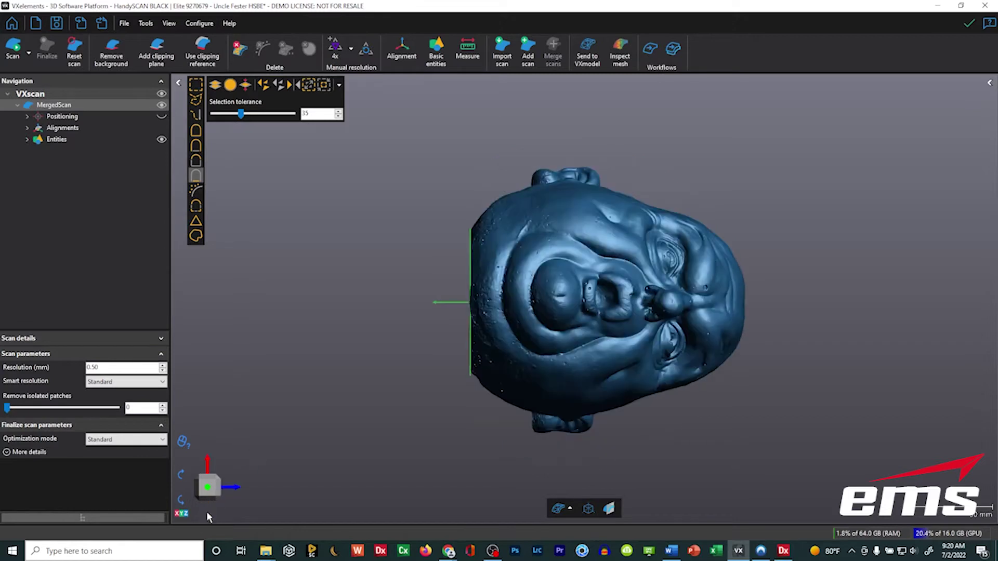
click(231, 491)
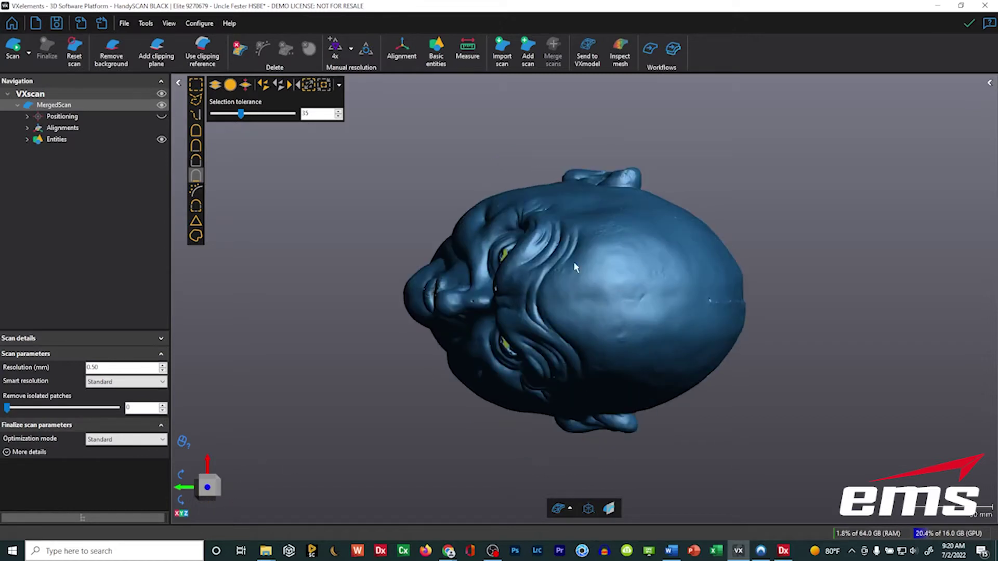
click(218, 489)
drag(563, 327, 587, 234)
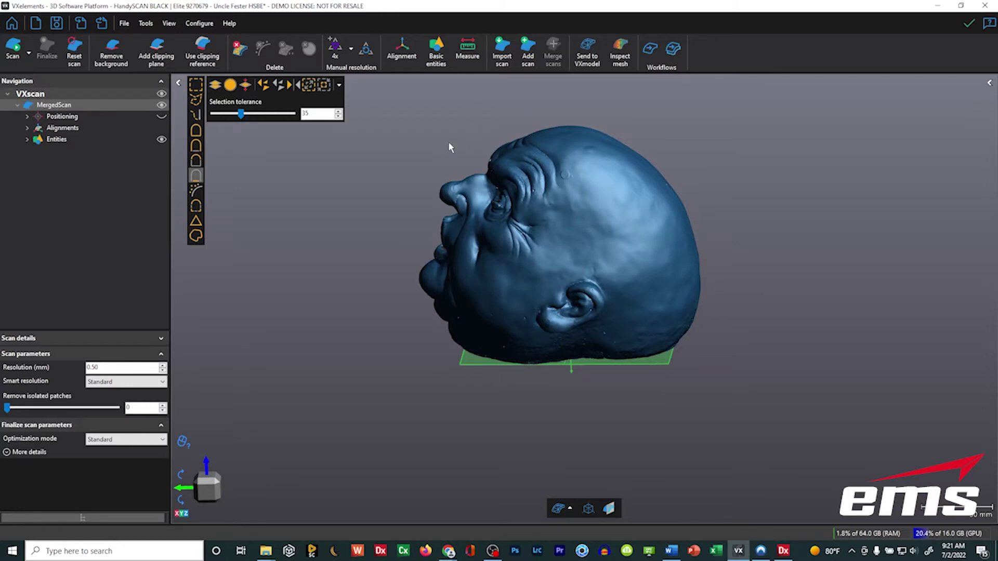
drag(470, 272, 548, 263)
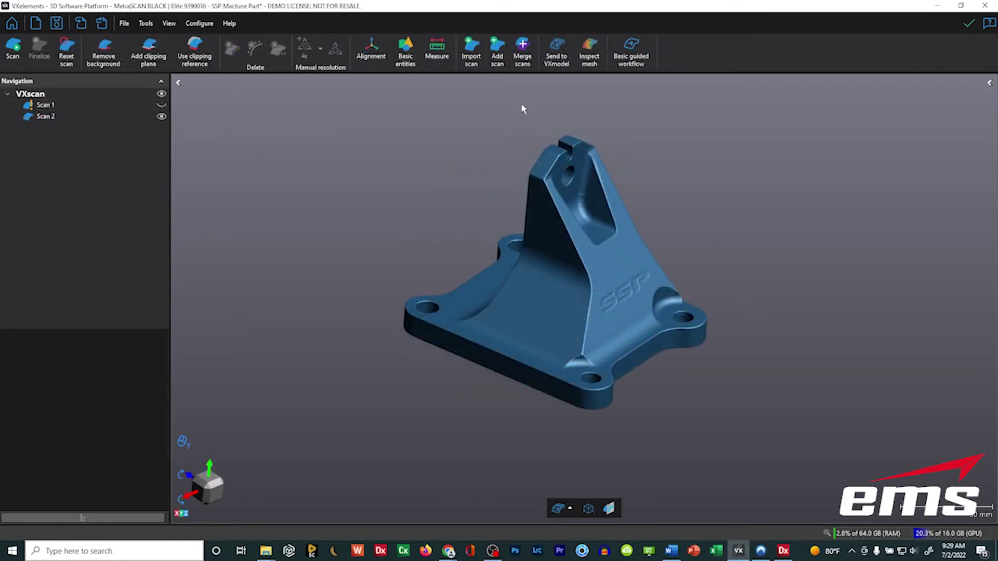
click(364, 59)
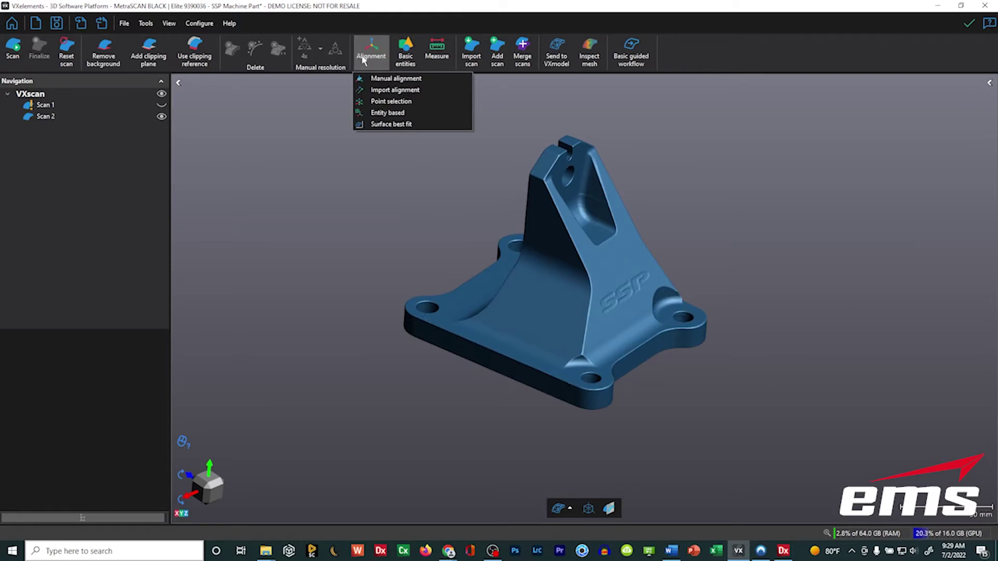
click(384, 124)
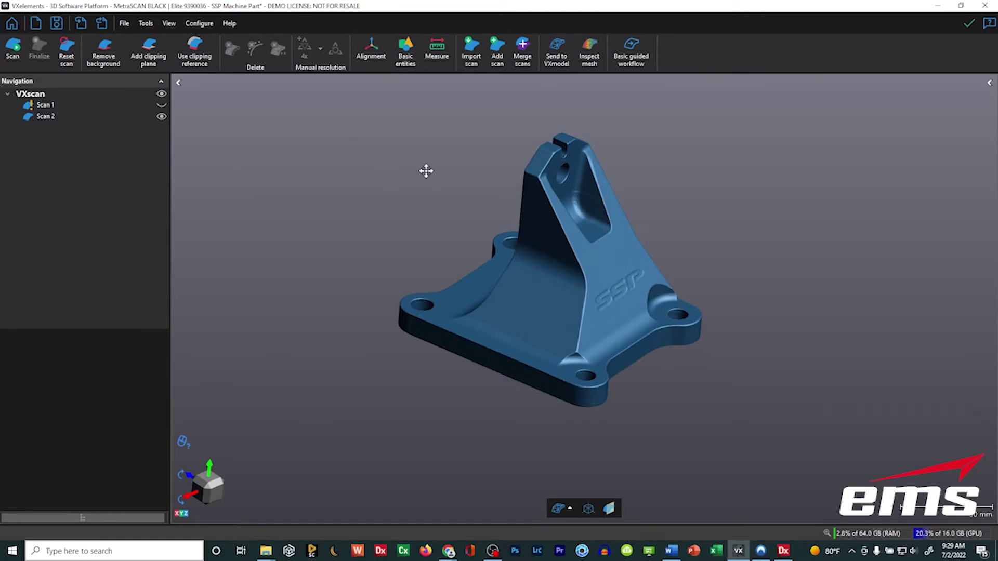
drag(532, 231, 495, 237)
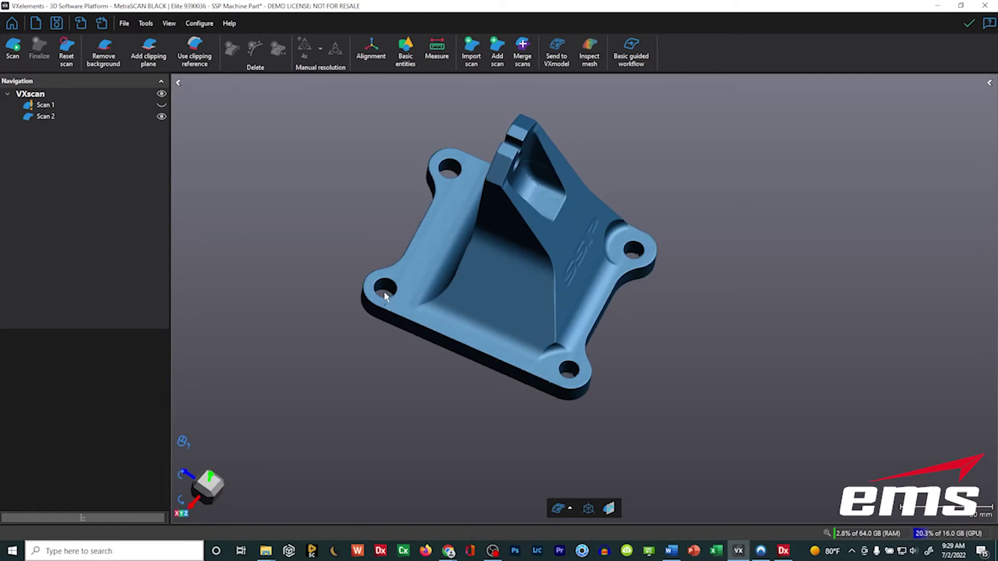
drag(528, 258, 441, 117)
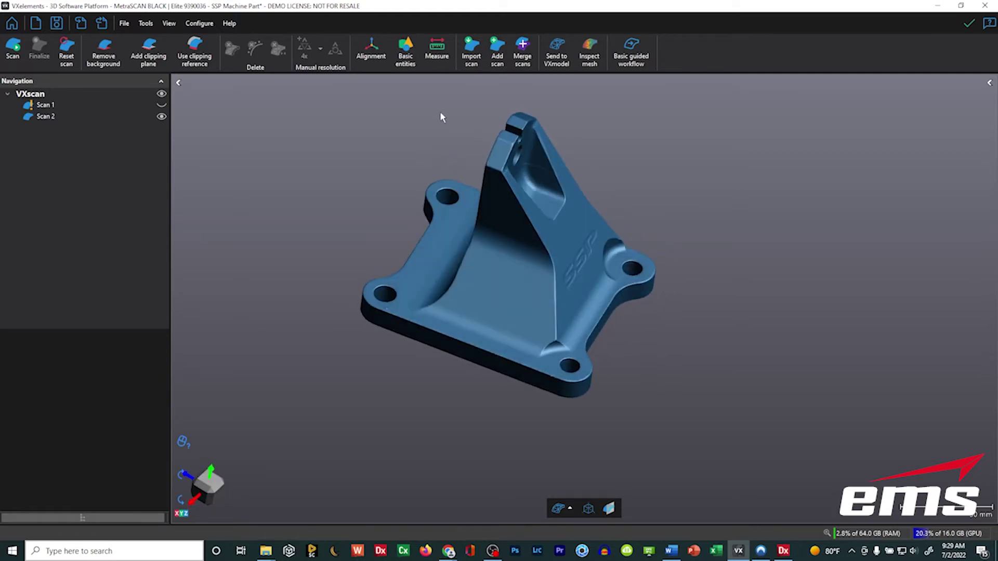
Step: Create a plane entity fitted to the flat underside of the machine part's base
click(406, 57)
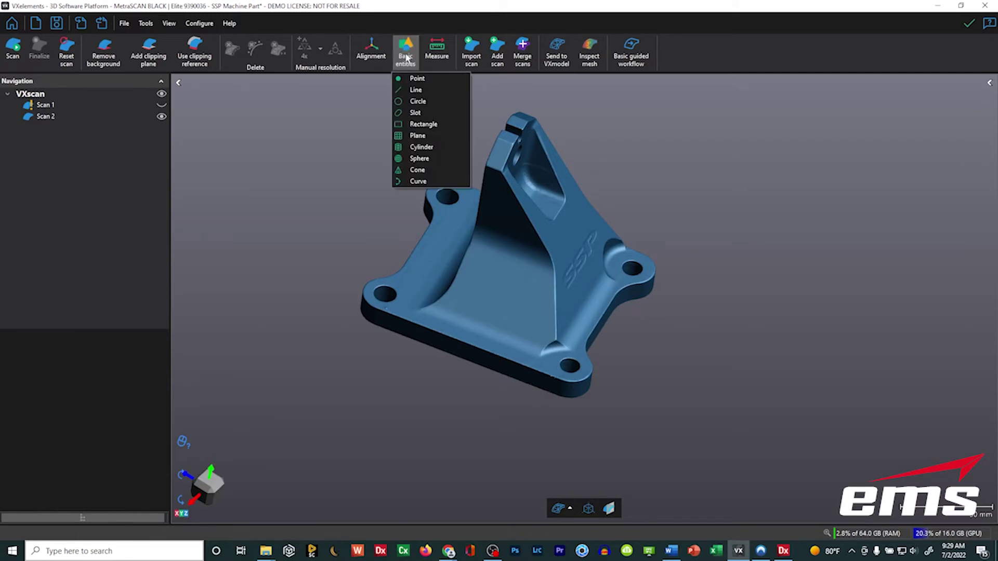
click(417, 135)
drag(491, 288, 508, 244)
click(390, 252)
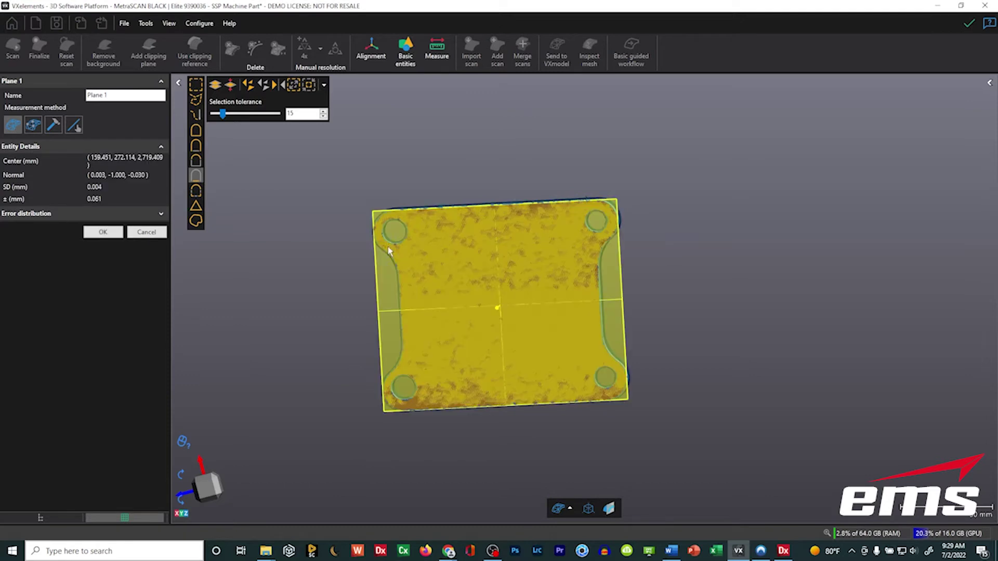
click(103, 231)
Step: Create two more plane entities, one on the long straight side face of the base and one on the flat of the adjacent side
drag(541, 219, 476, 219)
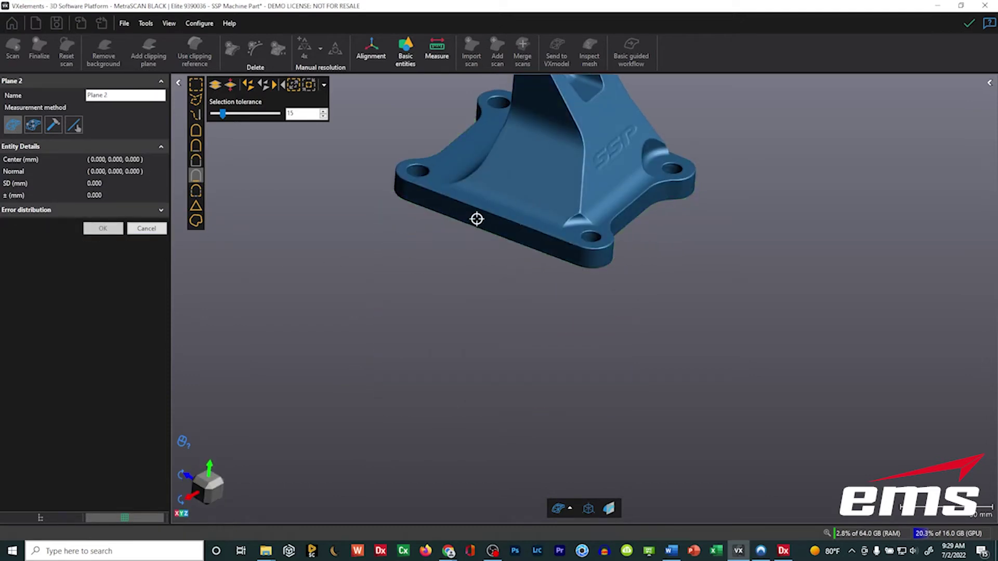
click(476, 219)
click(102, 228)
drag(488, 281, 428, 248)
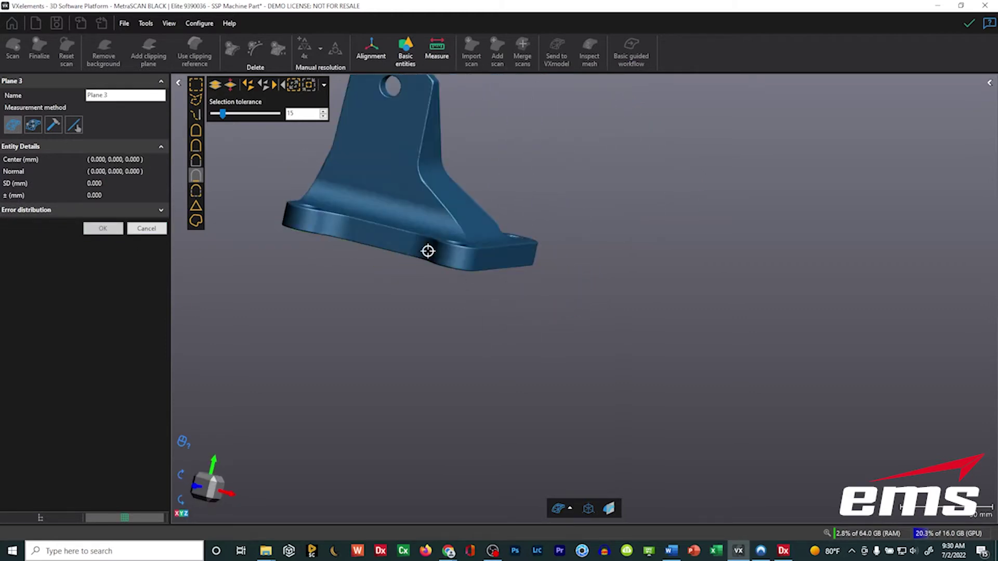
click(381, 237)
click(103, 228)
drag(477, 298, 525, 320)
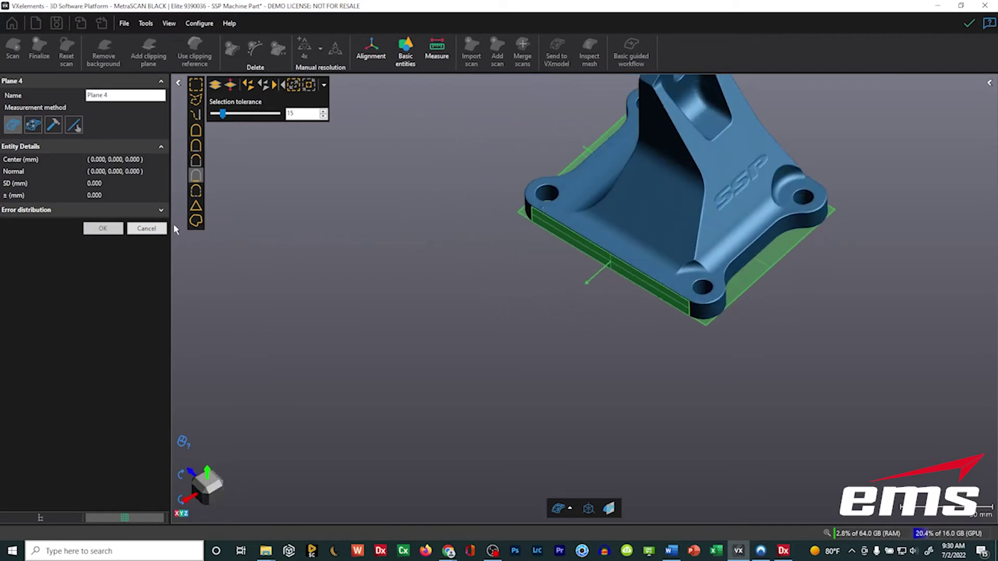
Step: Create a cylinder entity on the mounting hole at the base corner between Plane 2 and Plane 3
click(370, 51)
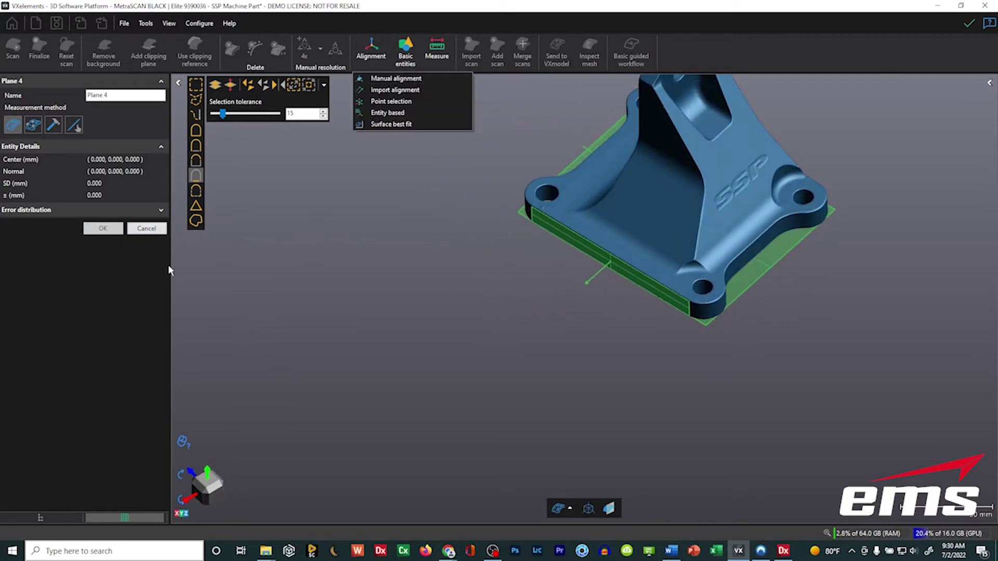
click(405, 51)
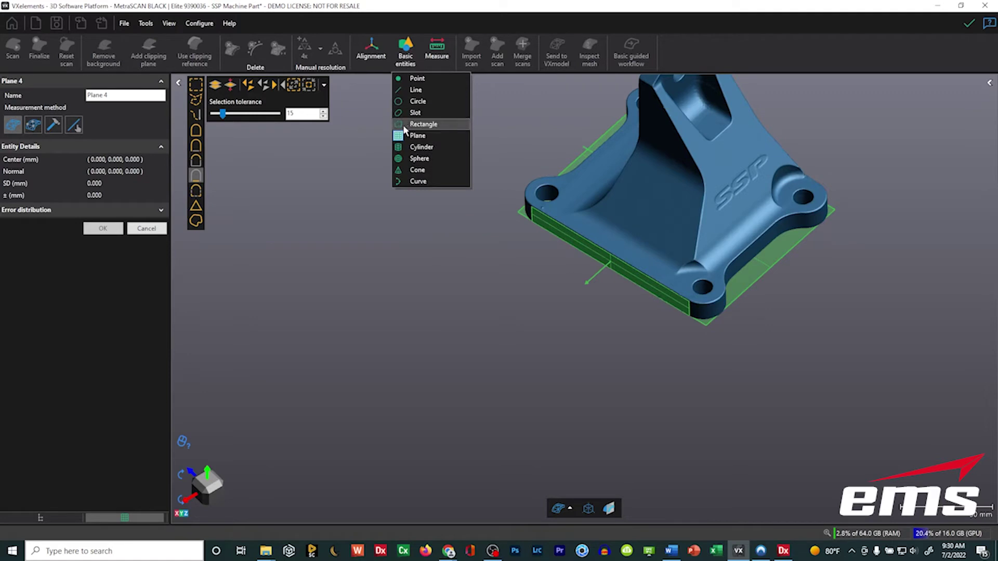
click(420, 147)
middle_drag(615, 191, 555, 212)
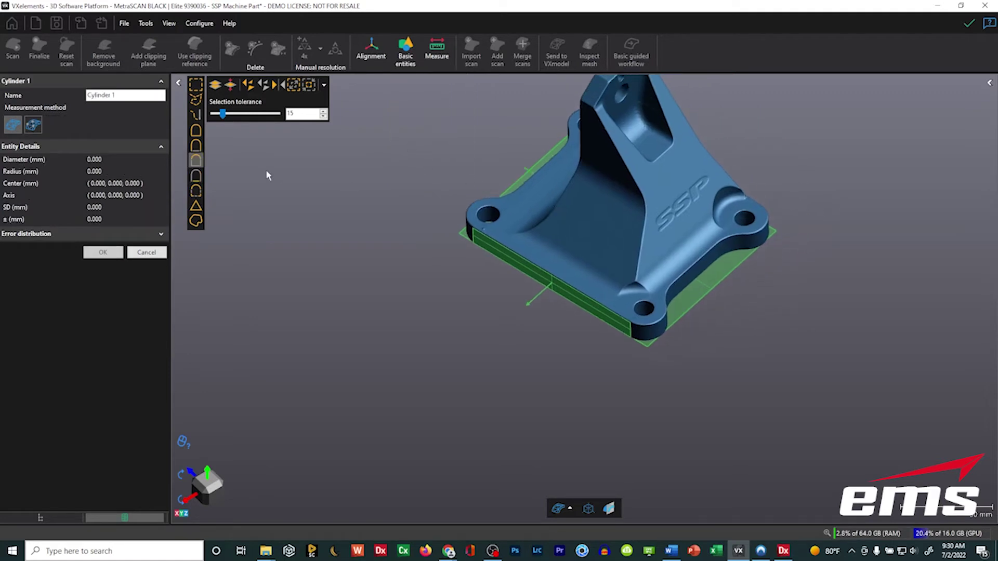
click(195, 160)
scroll(498, 203, up, 2)
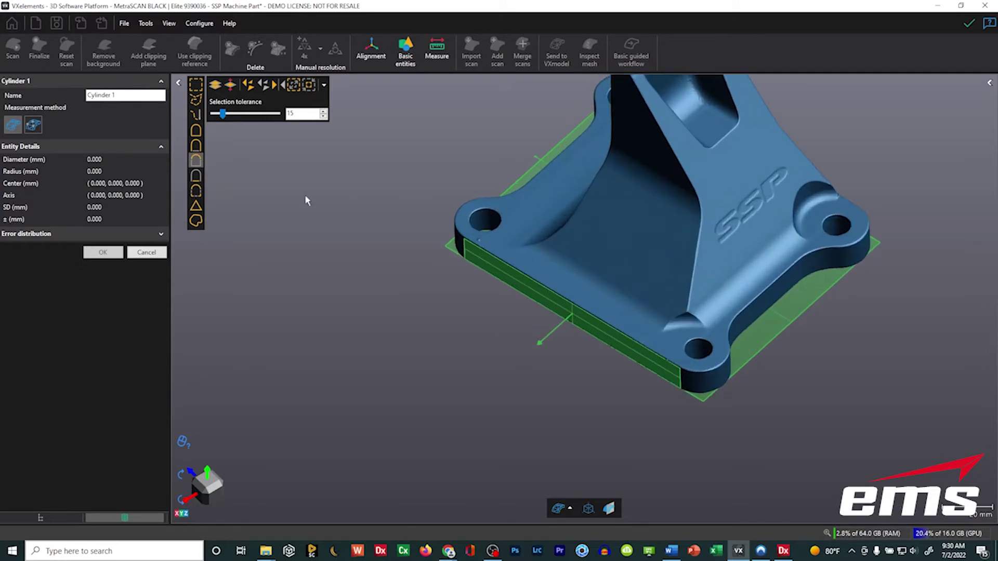
click(482, 220)
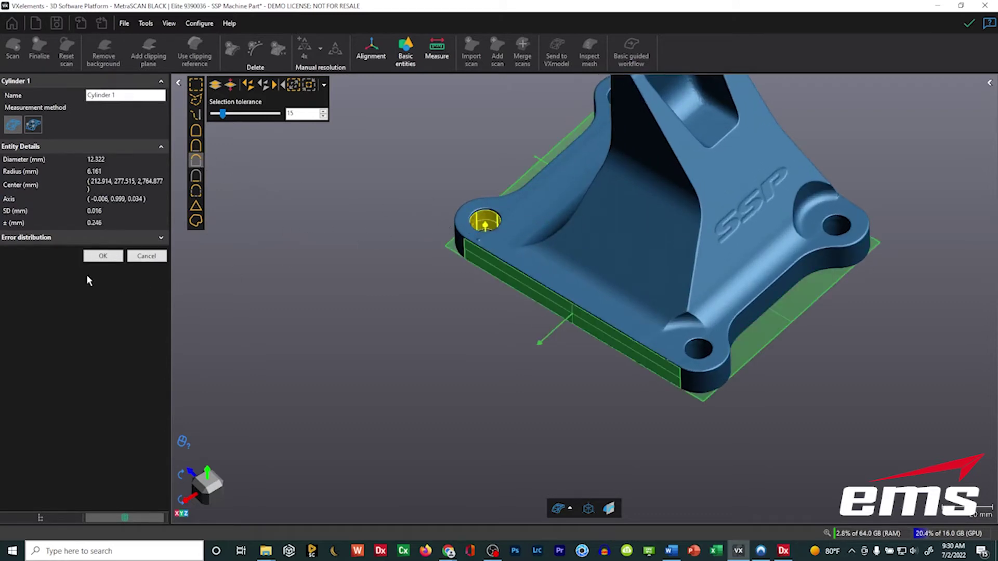
click(102, 256)
Step: Construct a plane by the Point and normal line method, using Cylinder 1 - Center as the point and Plane 2 - Normal as the line
drag(508, 221, 497, 260)
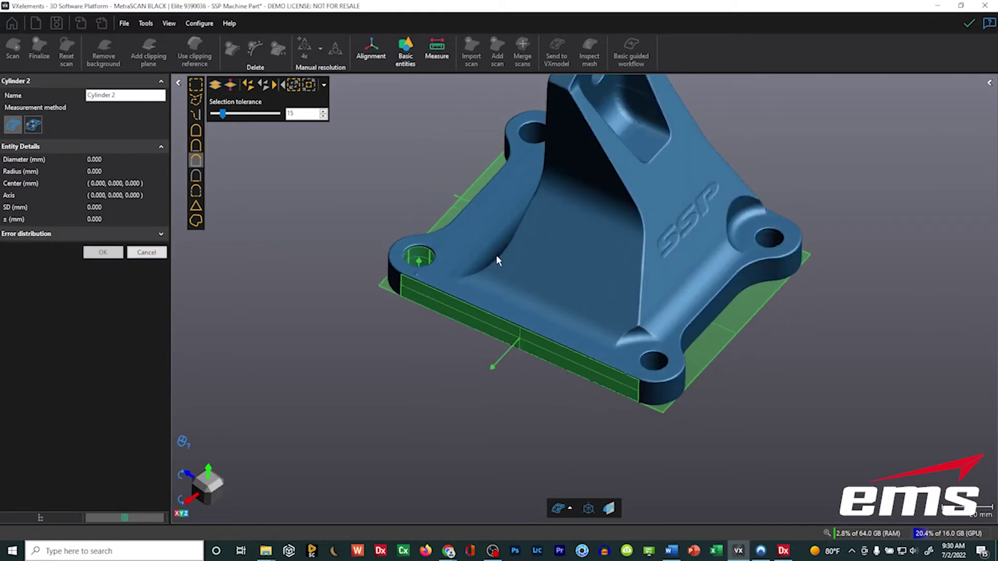
click(405, 55)
click(416, 136)
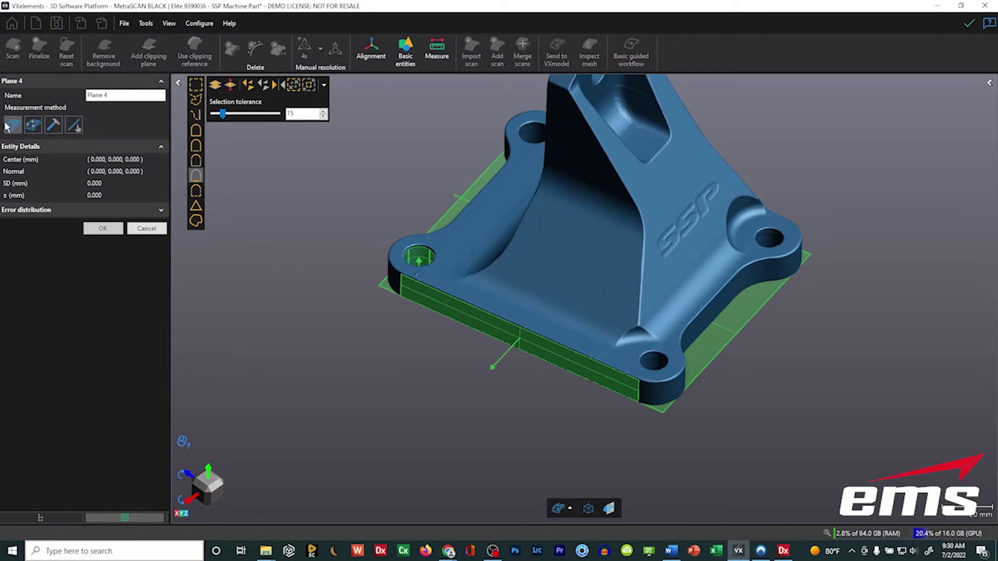
click(54, 127)
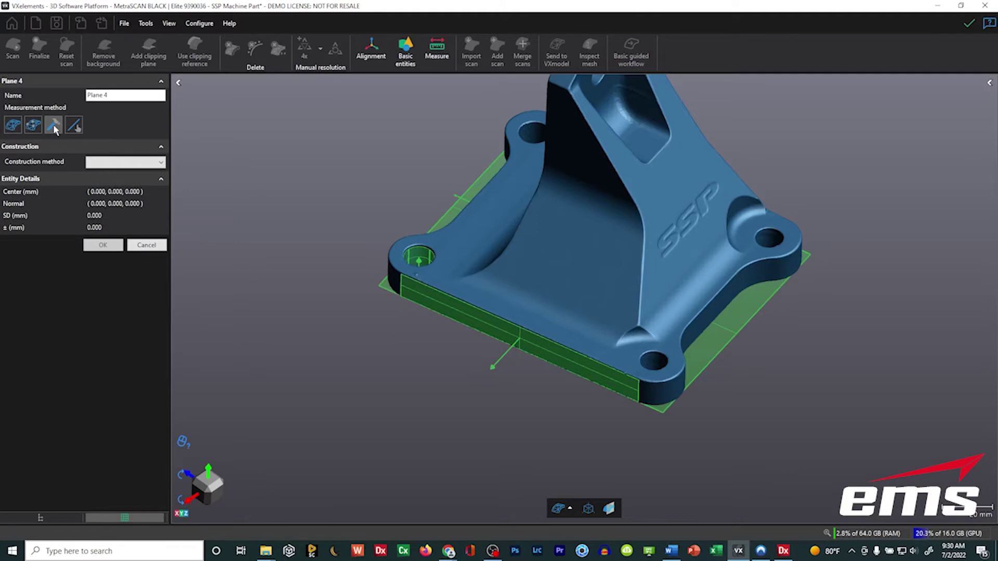
click(119, 163)
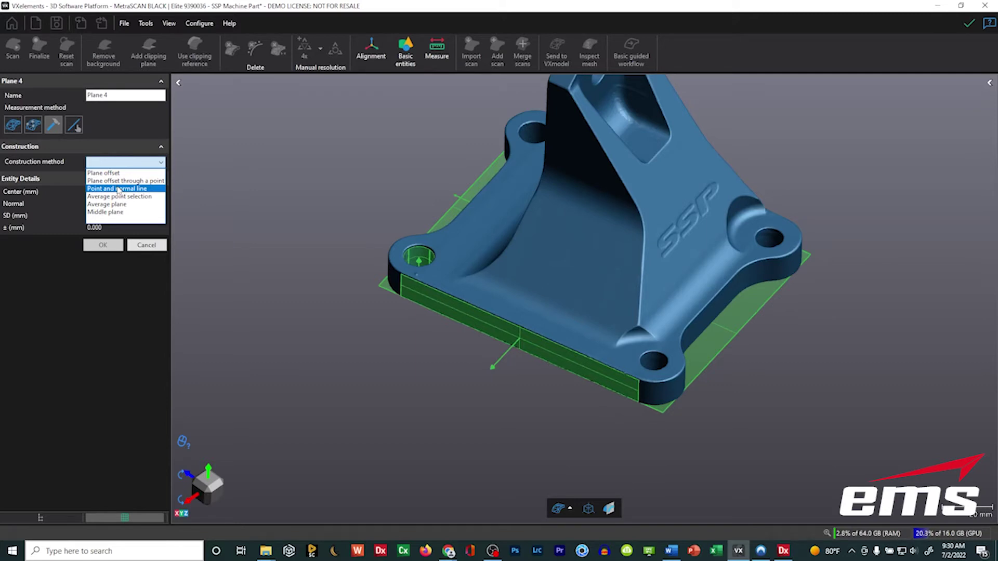
click(119, 189)
click(114, 177)
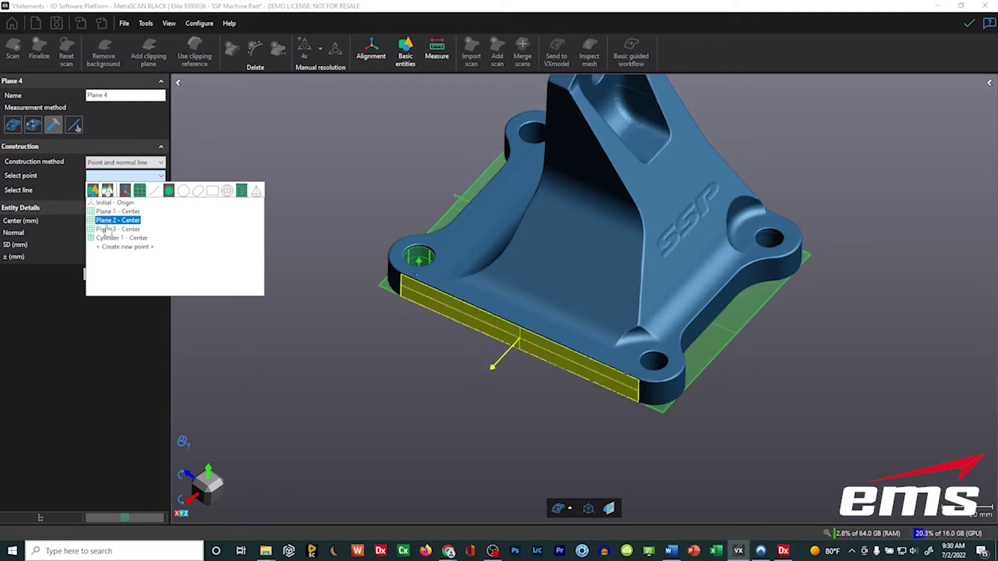
click(107, 238)
click(114, 191)
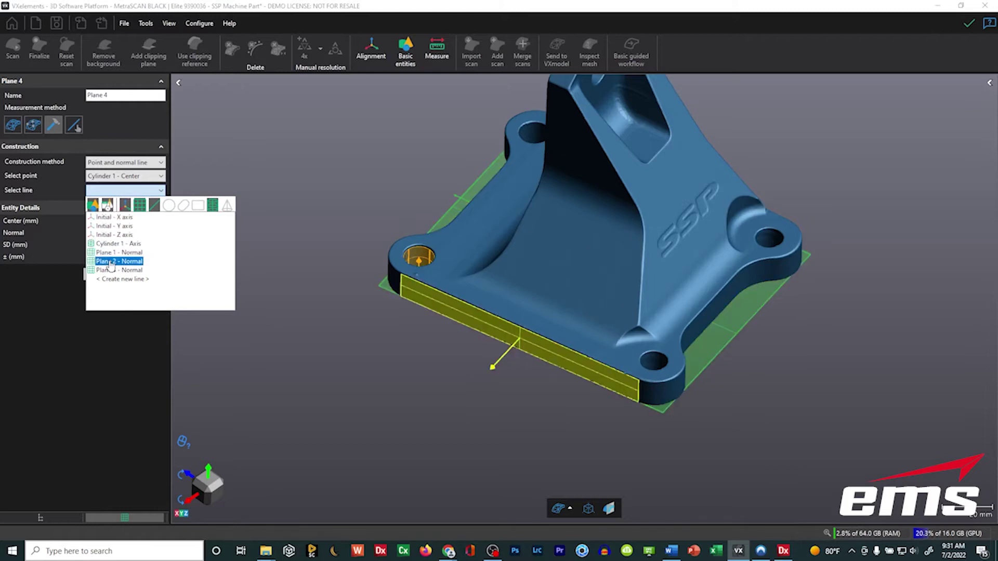
click(111, 262)
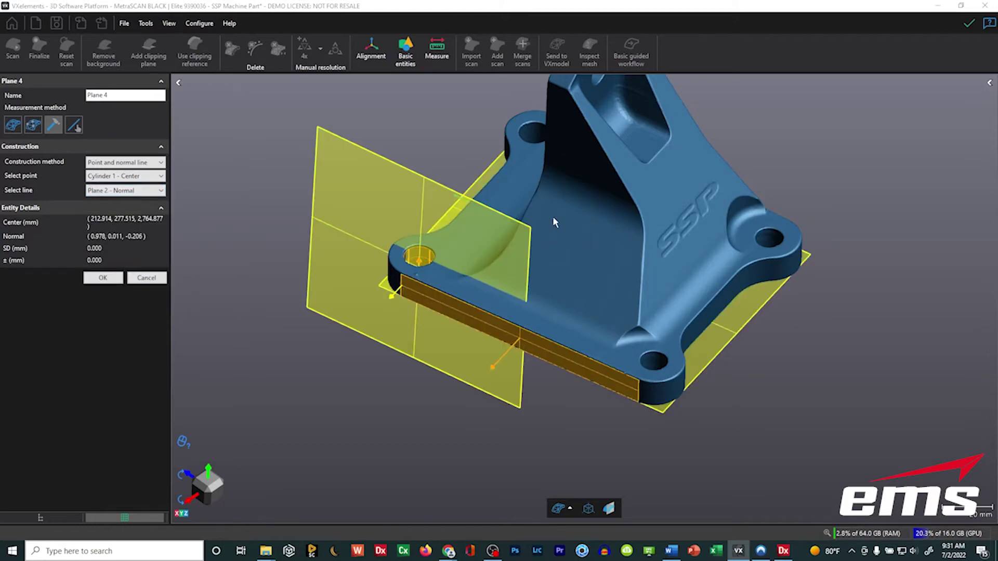
mouse_move(552, 198)
mouse_down()
mouse_move(551, 220)
mouse_move(549, 196)
mouse_up()
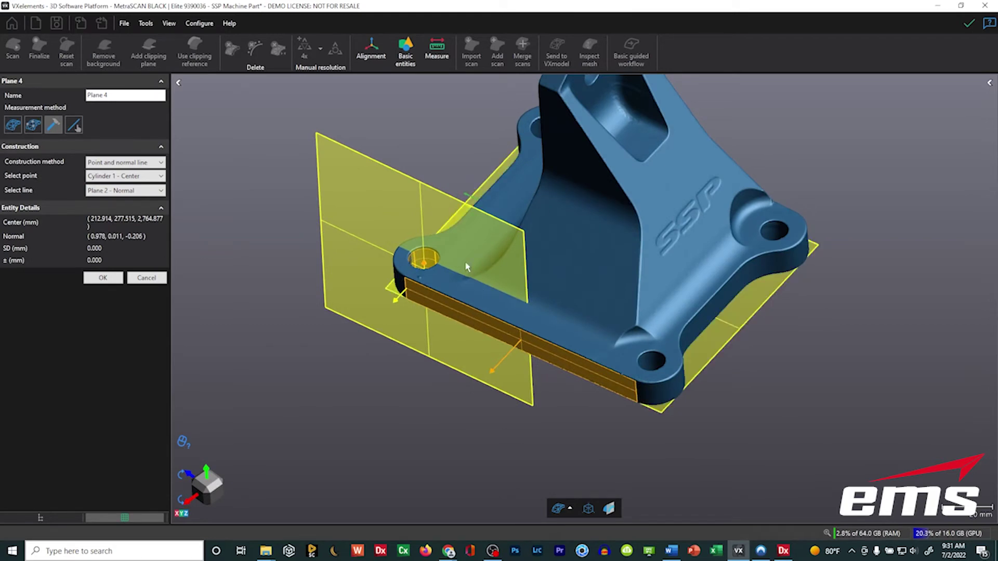
click(102, 278)
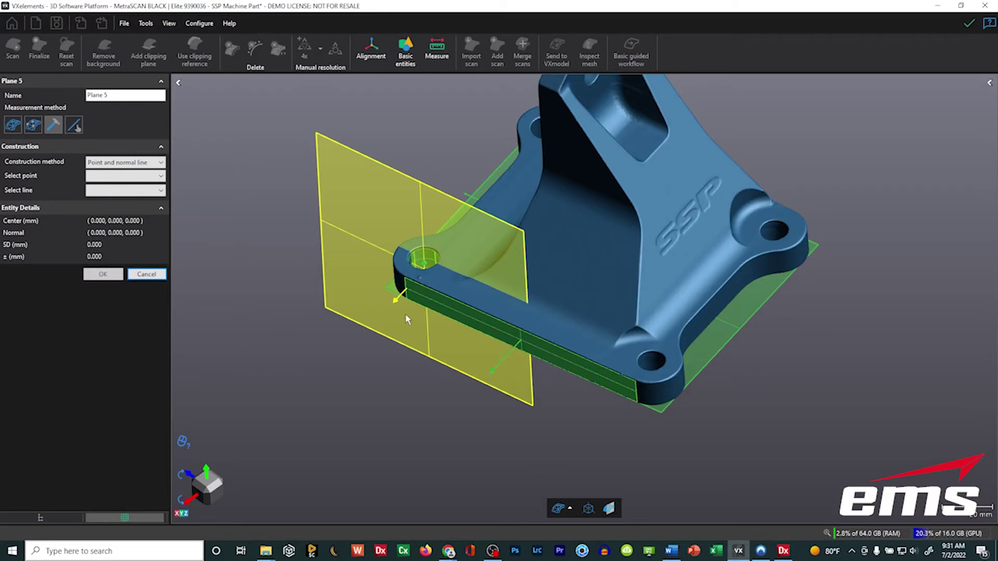
Step: Construct a plane by the Point and normal line method, using Cylinder 1 - Center as the point and Plane 3 - Normal as the line
drag(379, 327, 426, 333)
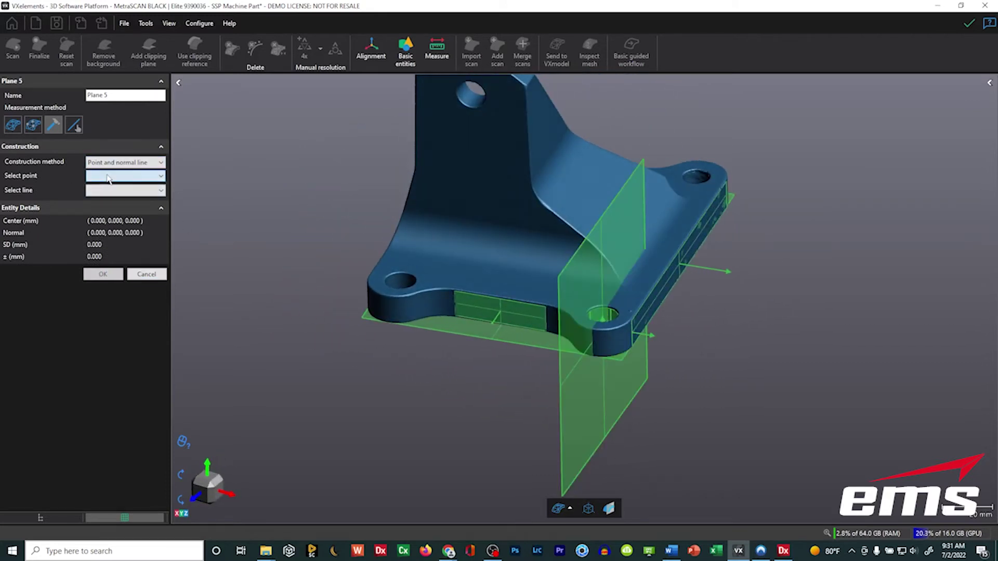
click(108, 178)
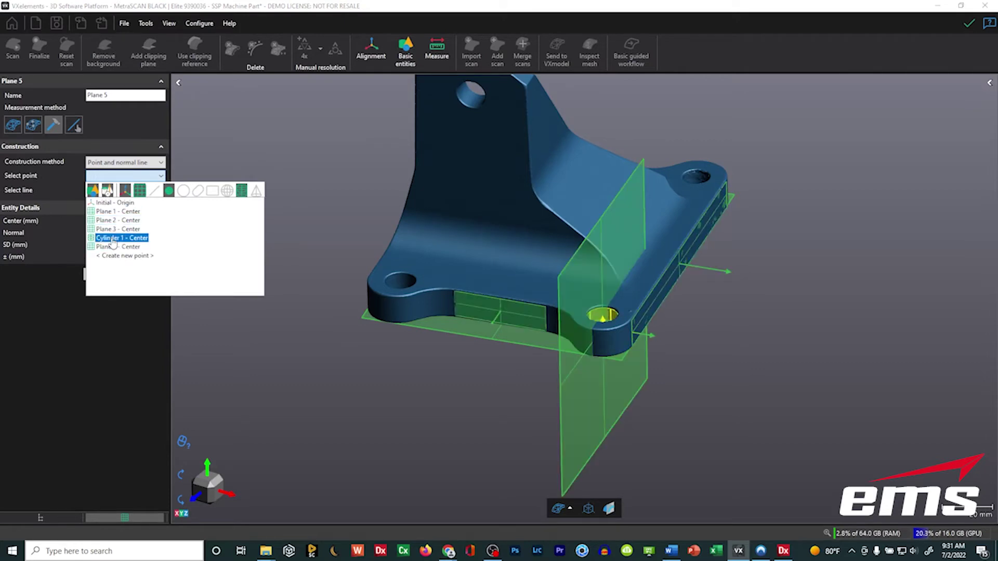
click(113, 239)
click(123, 190)
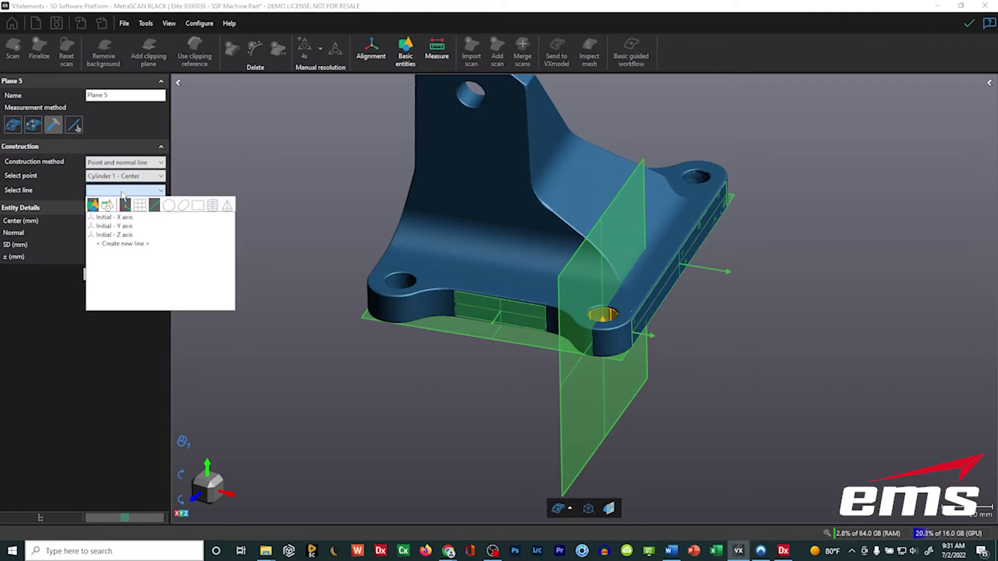
click(107, 205)
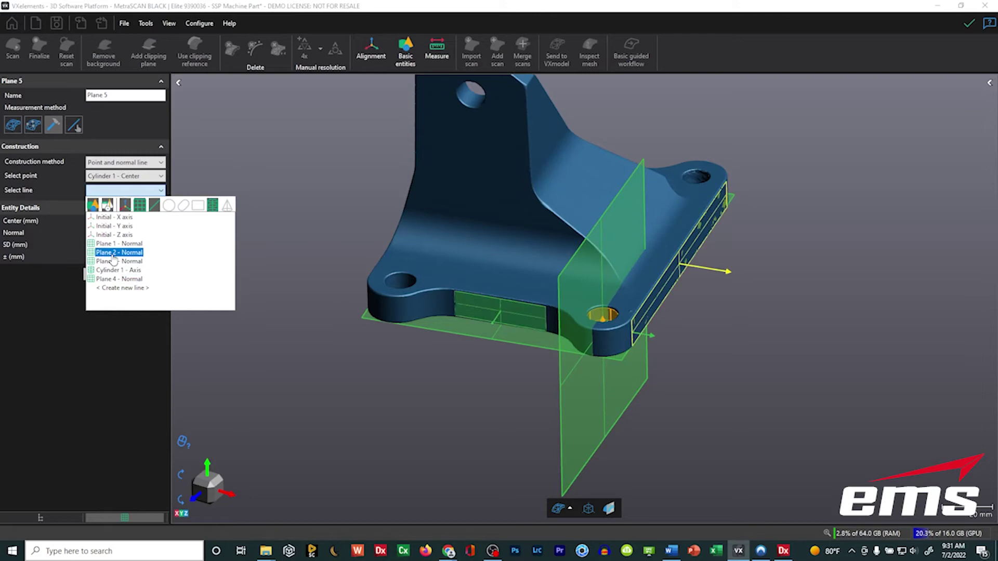
click(117, 262)
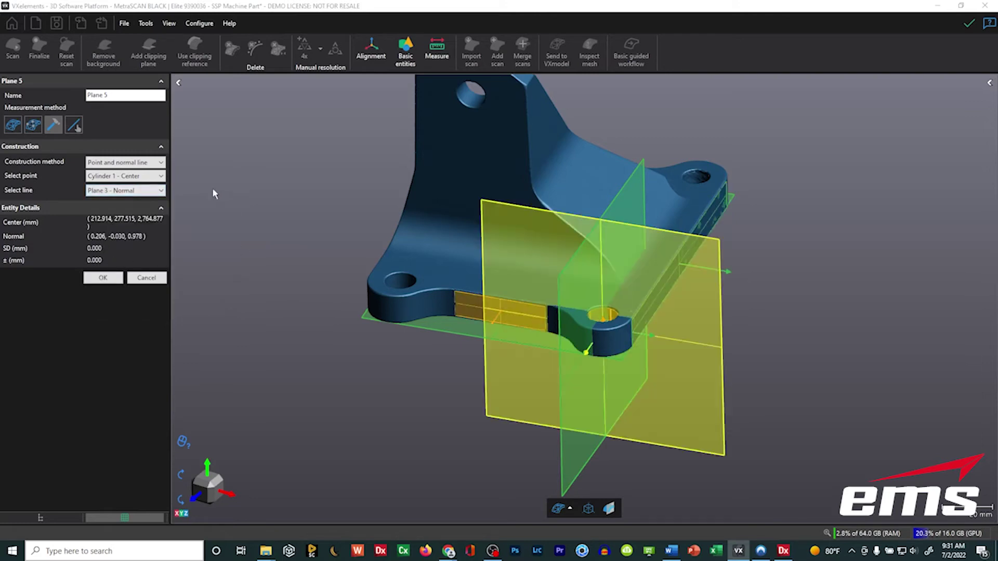
click(102, 277)
drag(541, 333, 391, 243)
click(146, 274)
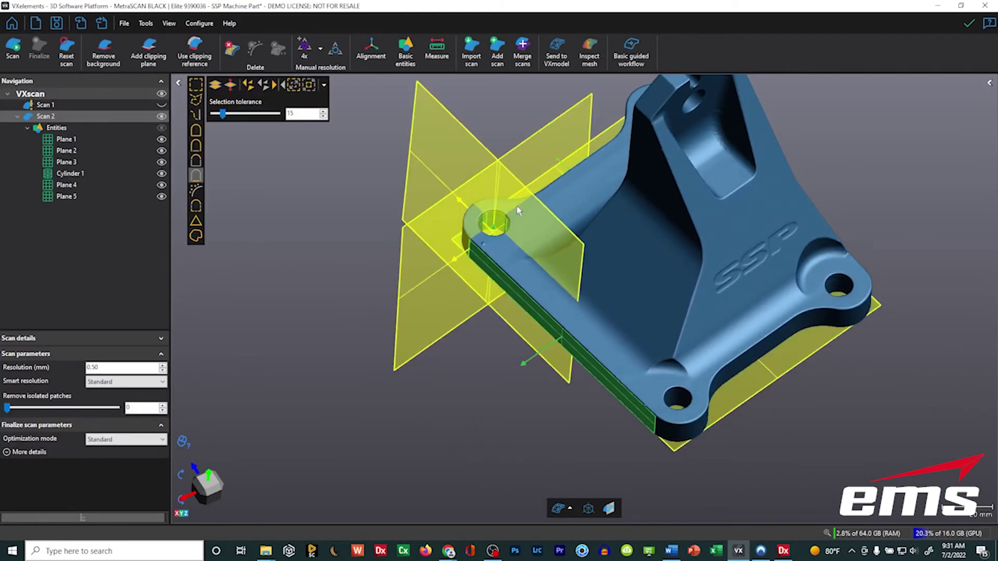
Step: Start an entity-based alignment of the machine part scan and match mobile Plane 1 to the fixed Initial - Plane XY
drag(577, 200, 575, 214)
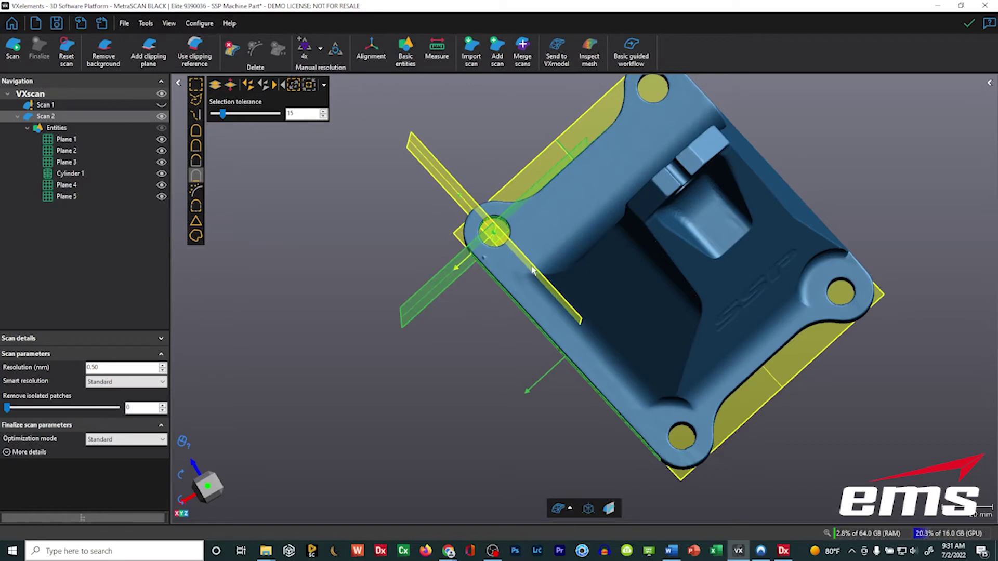
mouse_move(556, 223)
mouse_down()
mouse_move(560, 198)
mouse_move(570, 218)
mouse_up()
scroll(630, 225, down, 3)
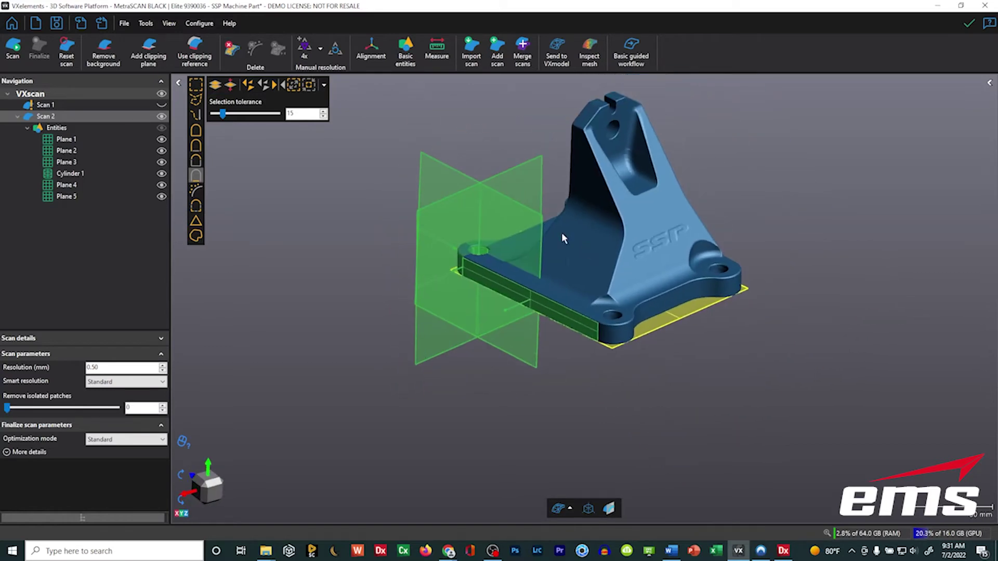
click(371, 49)
click(381, 113)
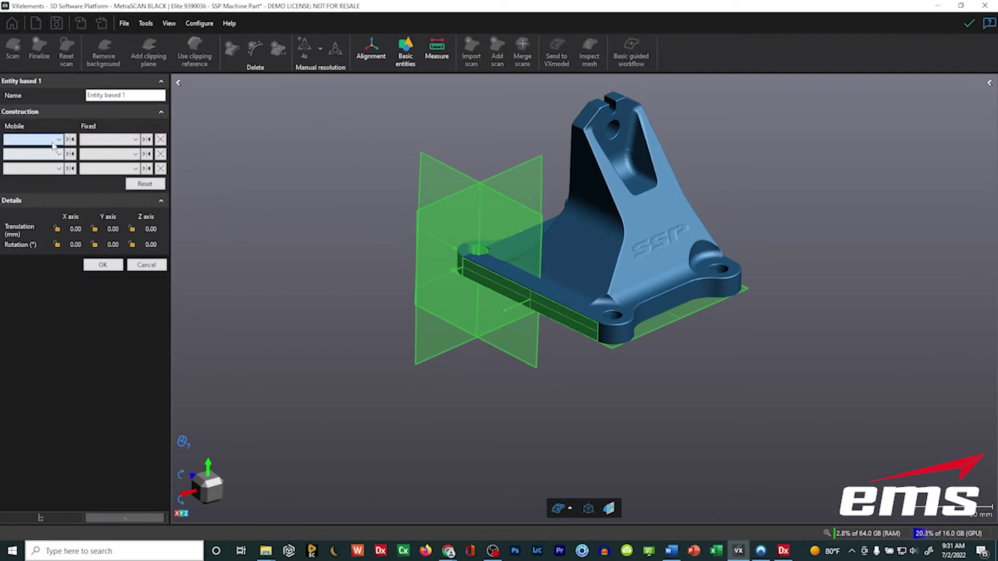
click(33, 139)
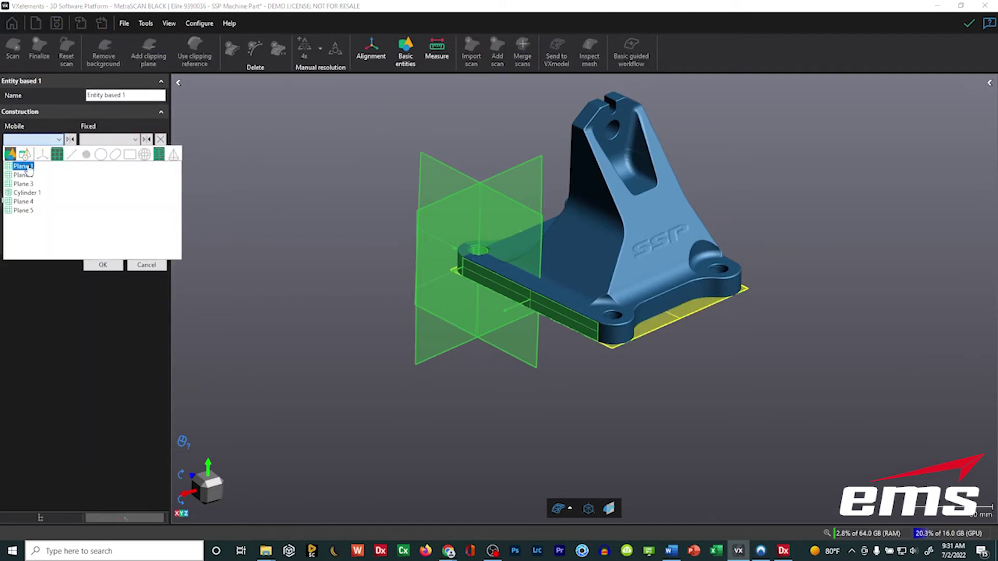
click(24, 166)
click(110, 139)
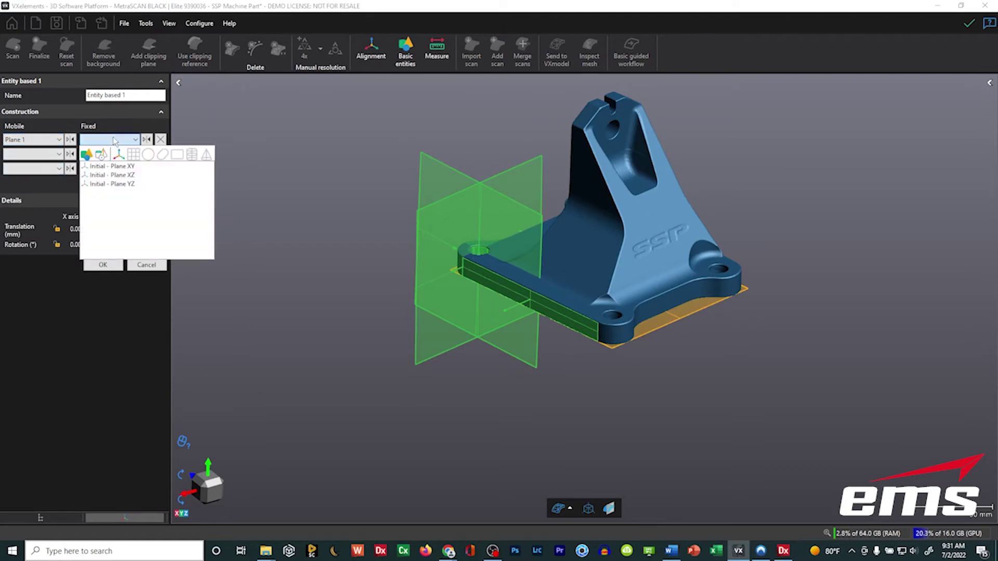
click(112, 166)
right_click(512, 232)
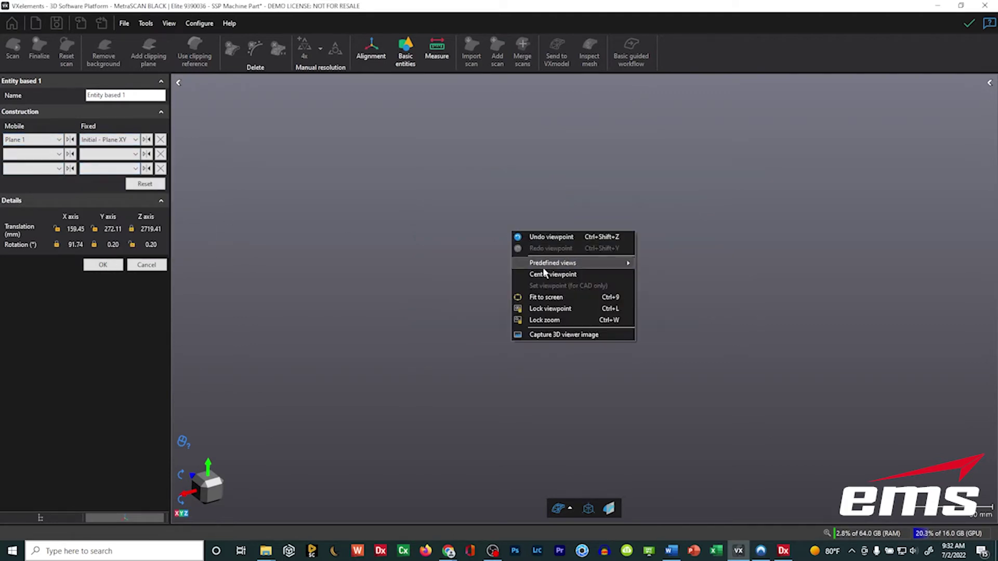
click(552, 299)
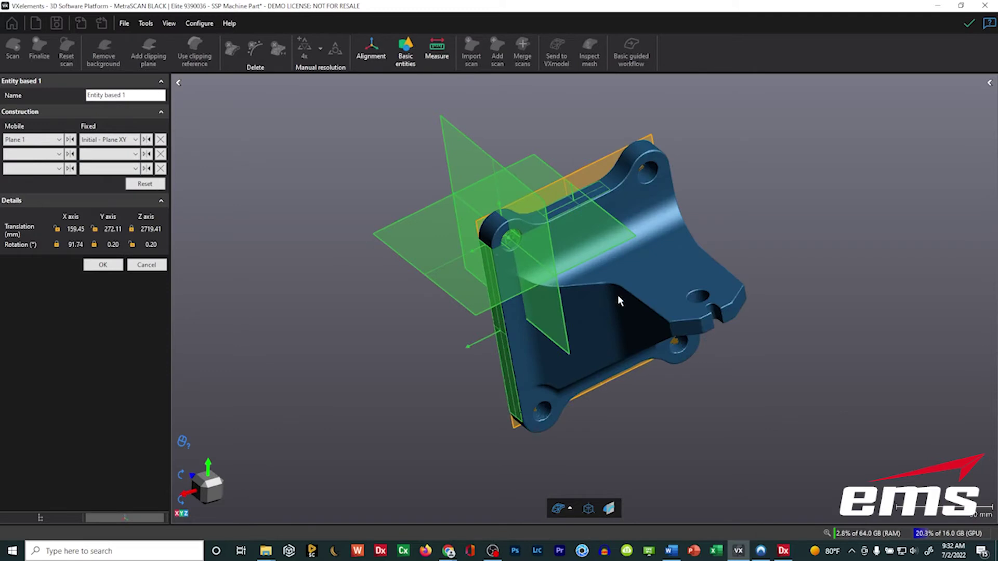
Step: Flip the direction of mobile Plane 1 so the Z axis points up through the part
drag(608, 311, 642, 229)
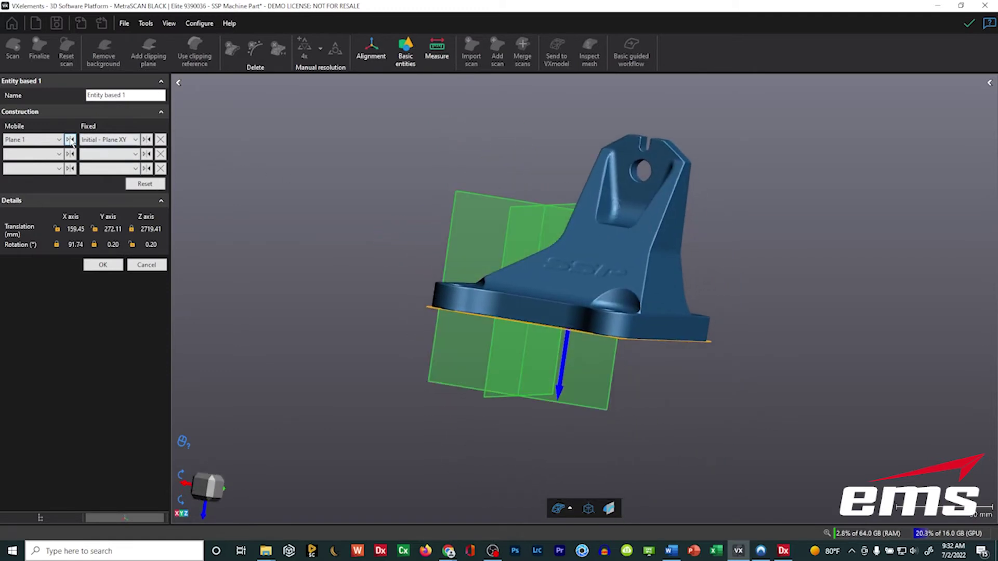
click(70, 141)
drag(488, 291, 546, 244)
Step: Match mobile Plane 4 to the fixed Initial - Plane XZ as the second pair and flip the direction of Plane 4
click(44, 154)
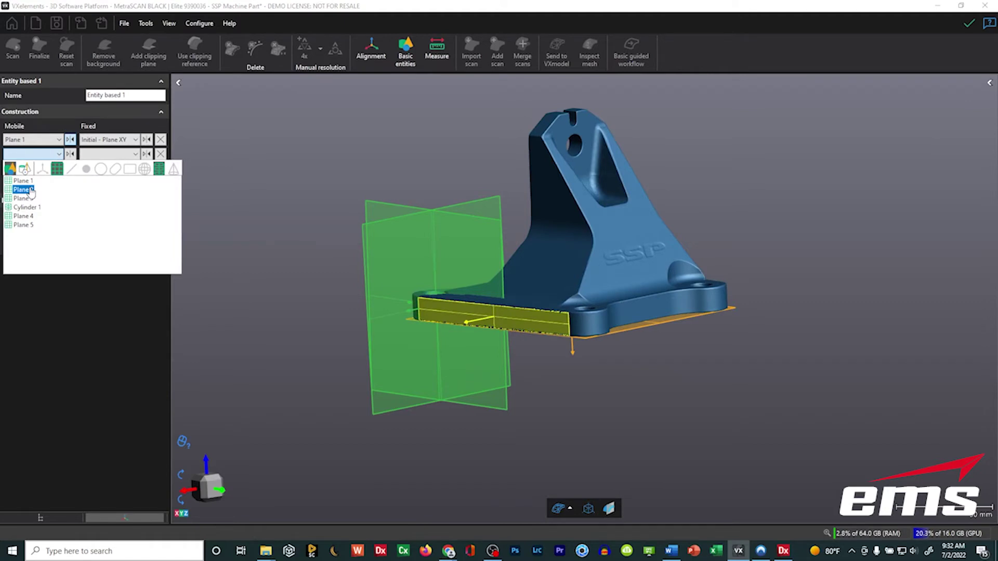
drag(548, 220, 666, 308)
click(47, 156)
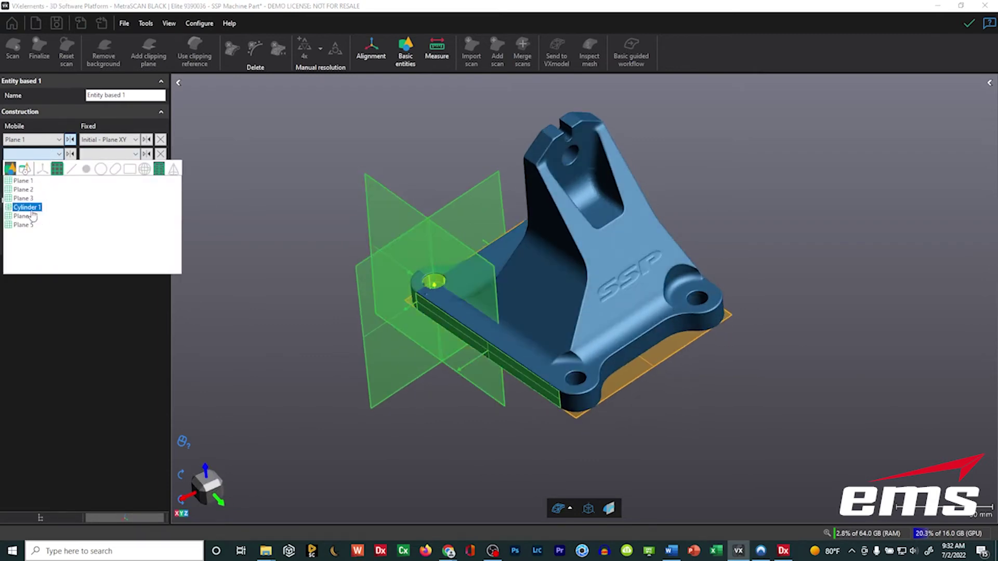
click(38, 220)
click(111, 155)
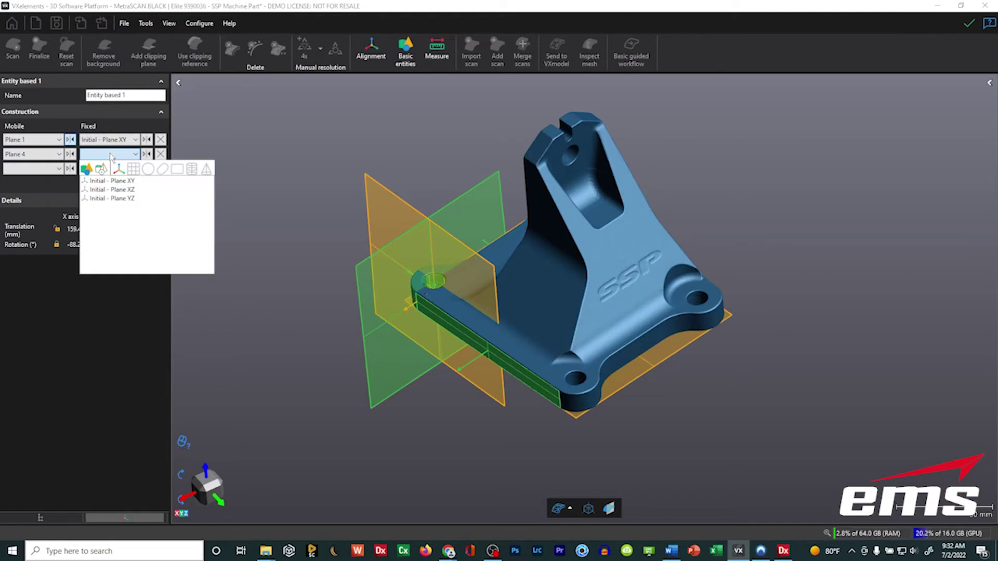
click(113, 190)
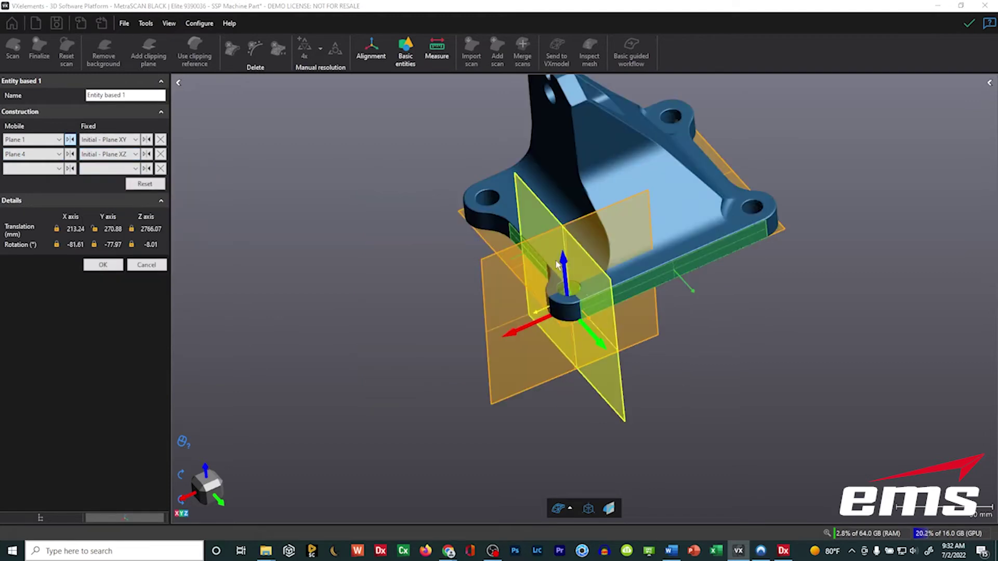
click(70, 155)
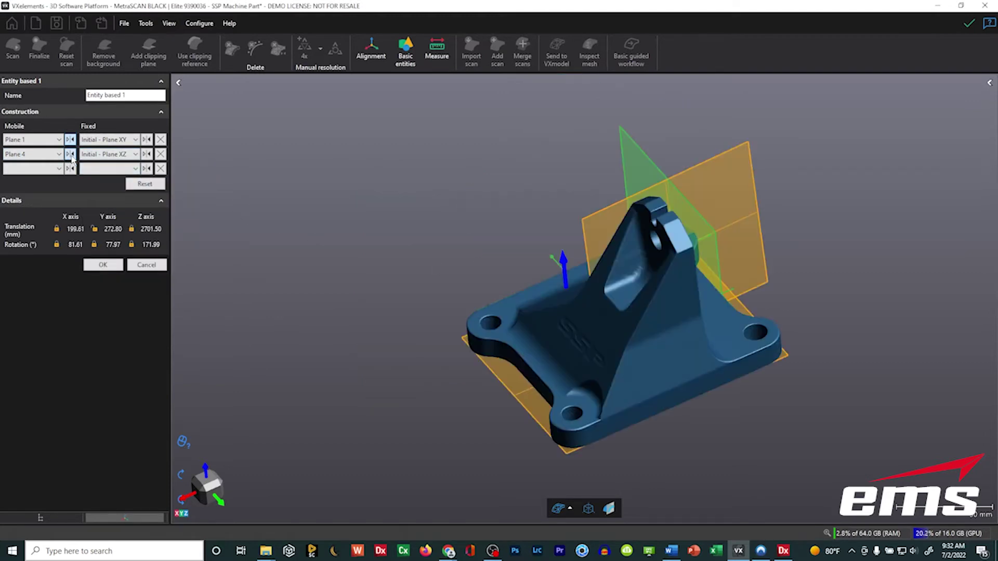
drag(510, 342, 564, 332)
Step: Match mobile Plane 5 to the fixed Initial - Plane YZ as the third pair and accept the alignment
click(50, 169)
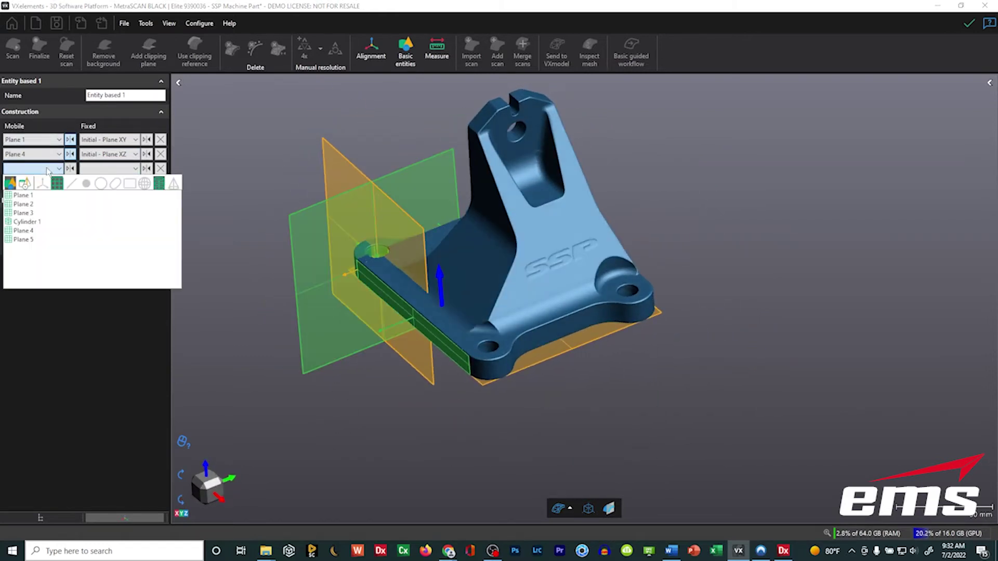
click(24, 239)
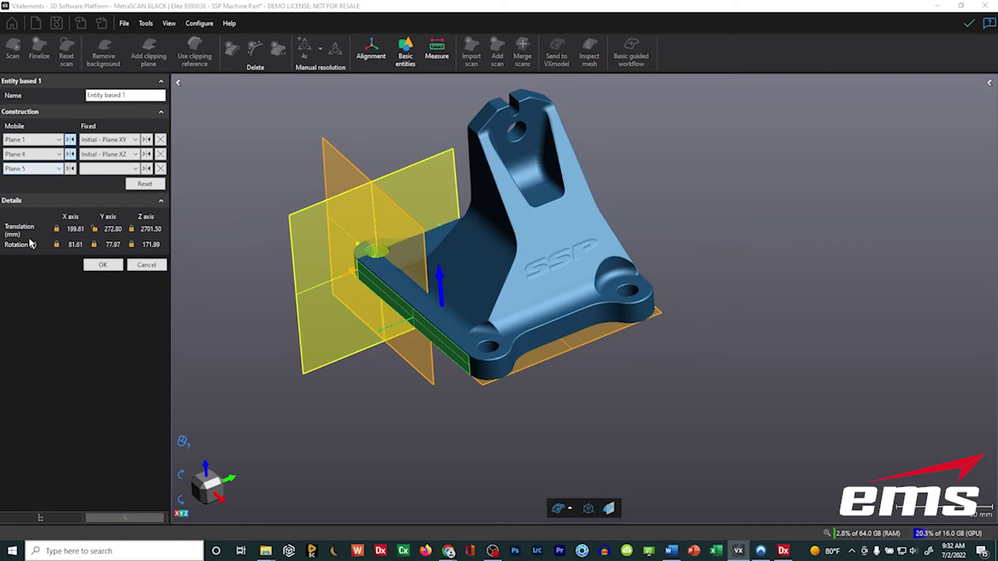
click(106, 169)
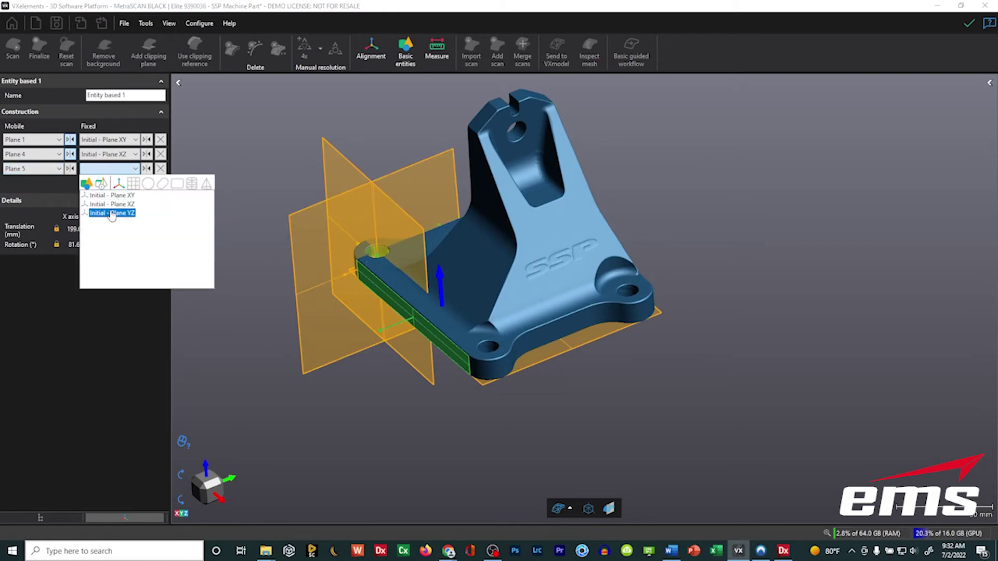
click(115, 213)
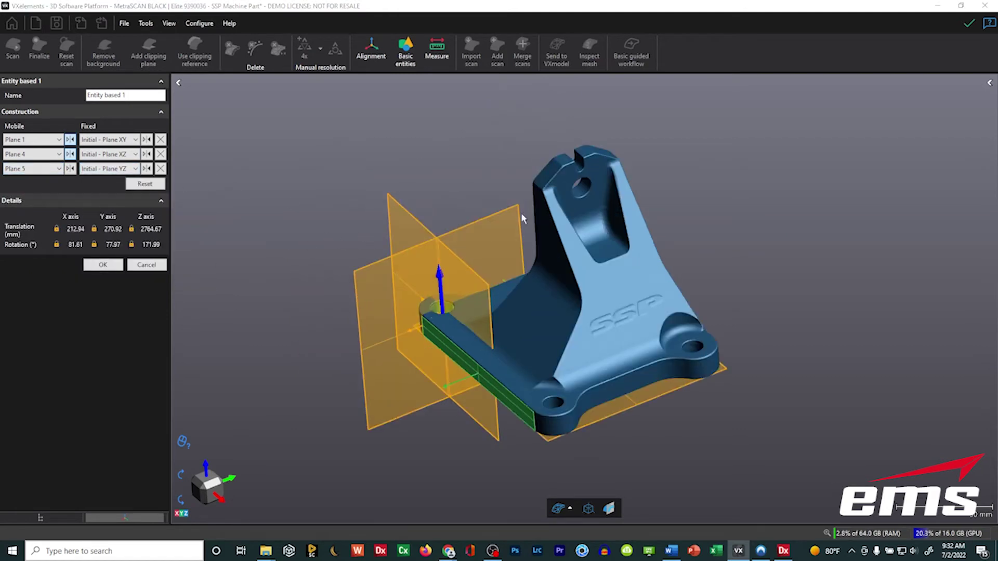
drag(525, 204, 441, 278)
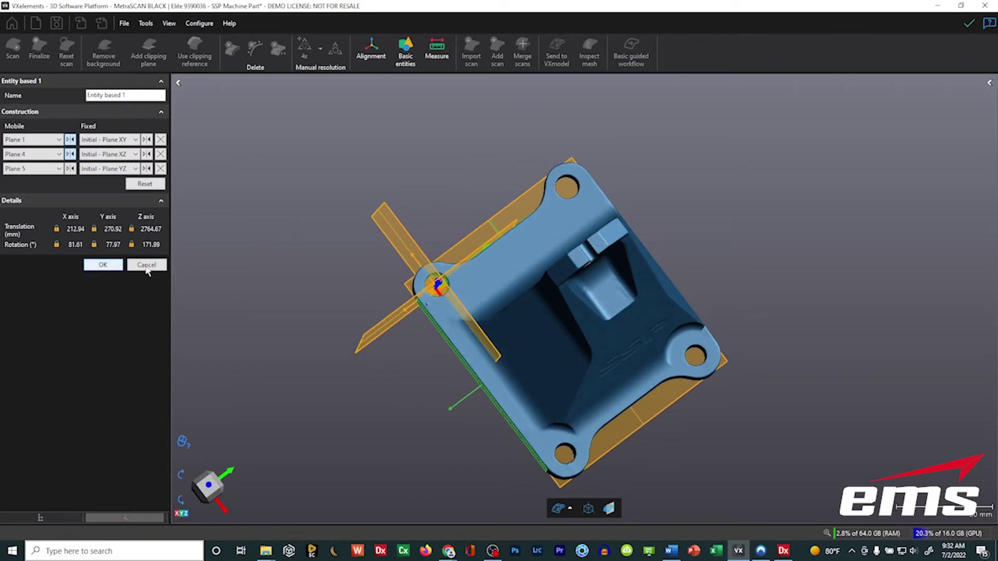
click(111, 266)
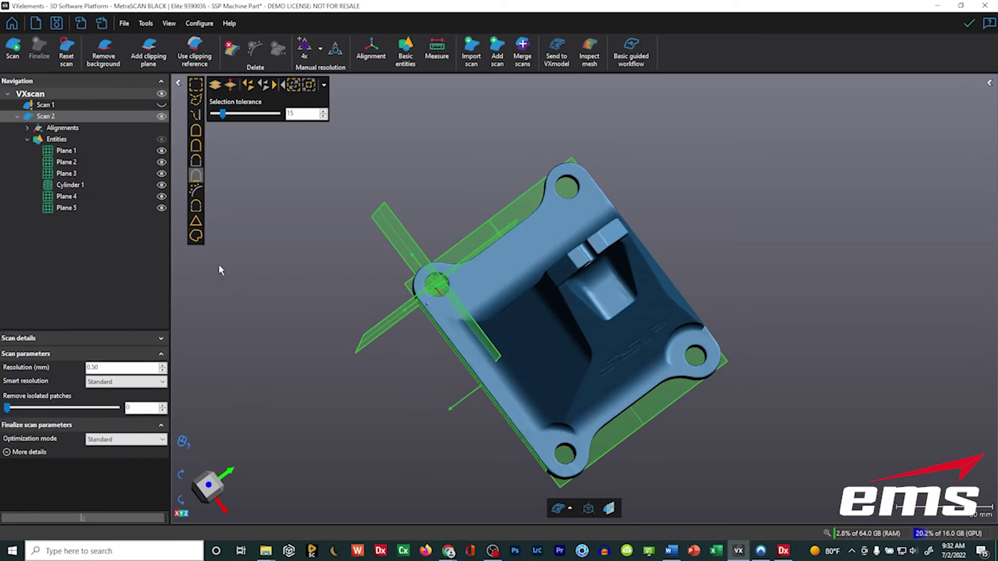
Step: Hide all entities of Scan 2 and examine the origin at the corner hole and the part's orientation along the X axis
click(161, 139)
mouse_move(416, 187)
mouse_down()
mouse_move(430, 192)
mouse_move(455, 310)
mouse_up()
scroll(432, 298, up, 5)
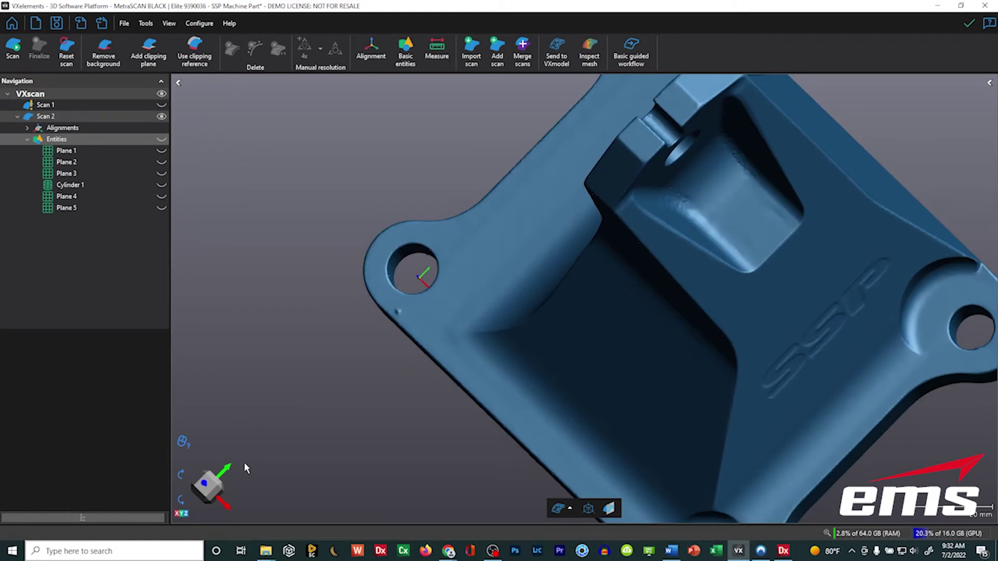
click(227, 505)
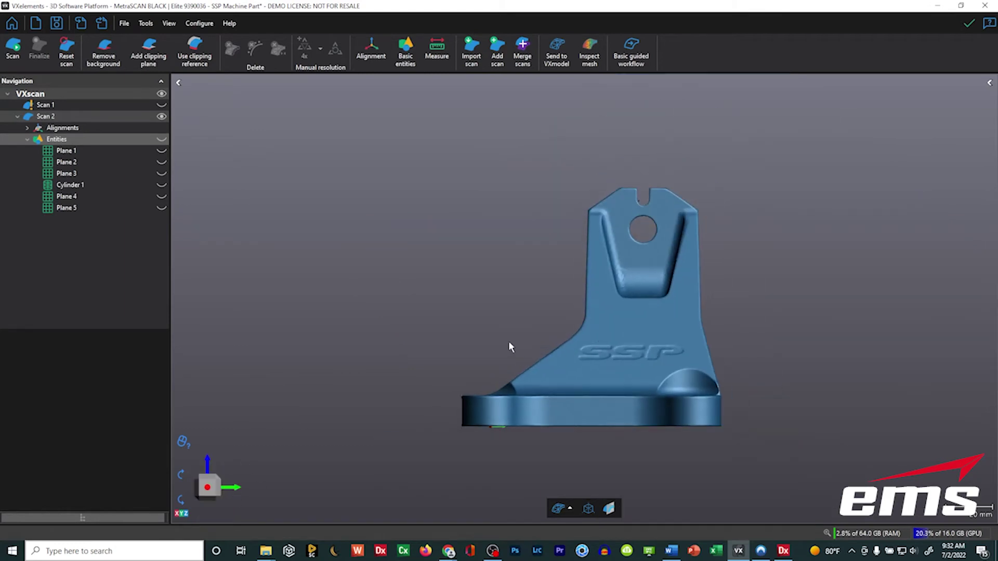
drag(510, 345, 420, 381)
middle_drag(420, 378, 436, 260)
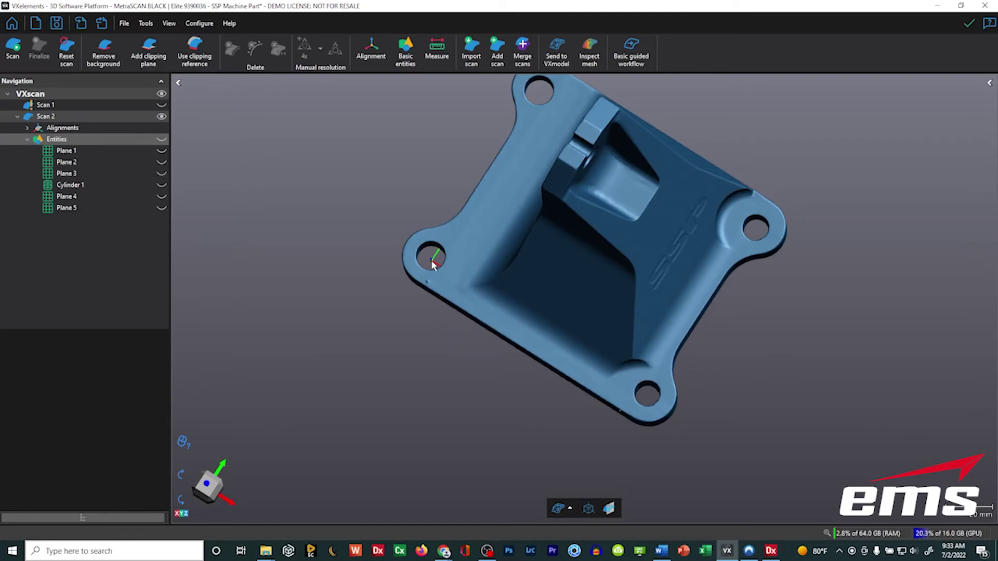
scroll(470, 300, down, 4)
mouse_move(512, 299)
mouse_down()
mouse_move(527, 270)
mouse_move(511, 297)
mouse_up()
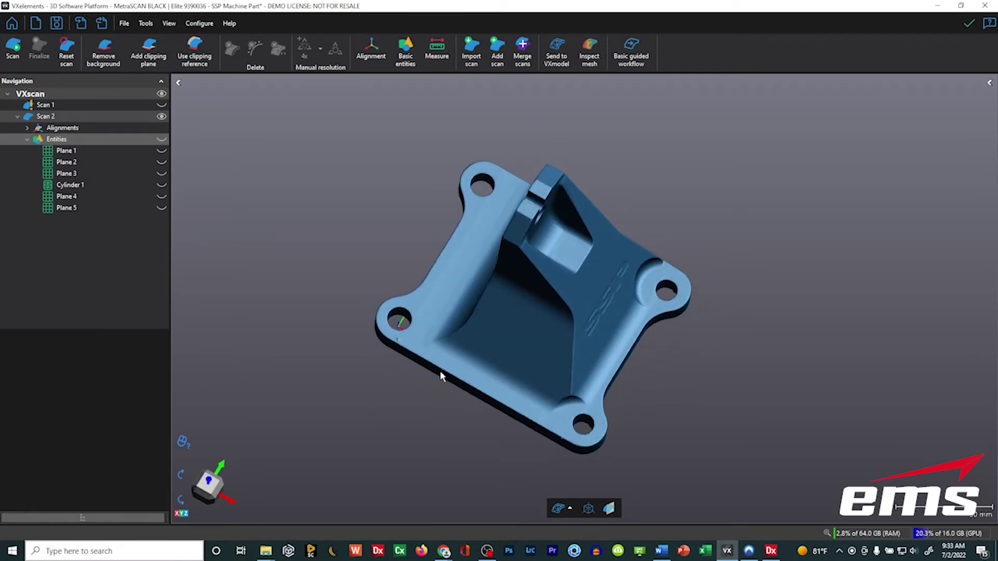
drag(531, 334, 528, 291)
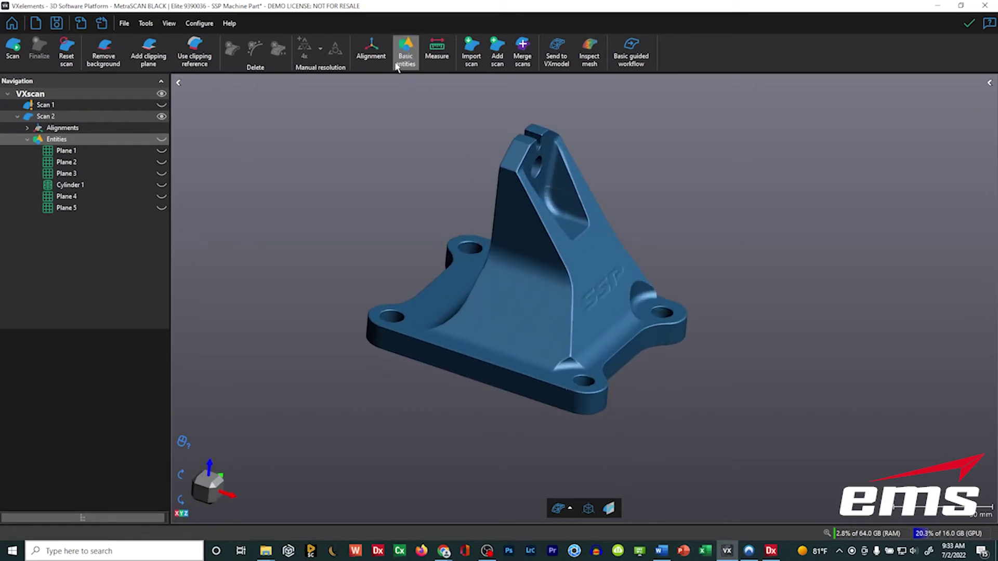
click(372, 52)
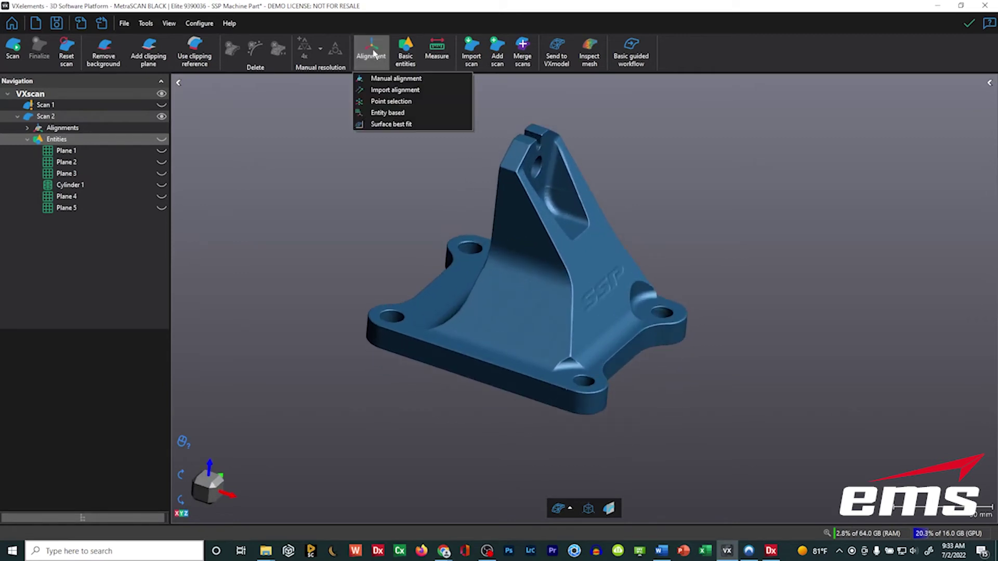
click(387, 113)
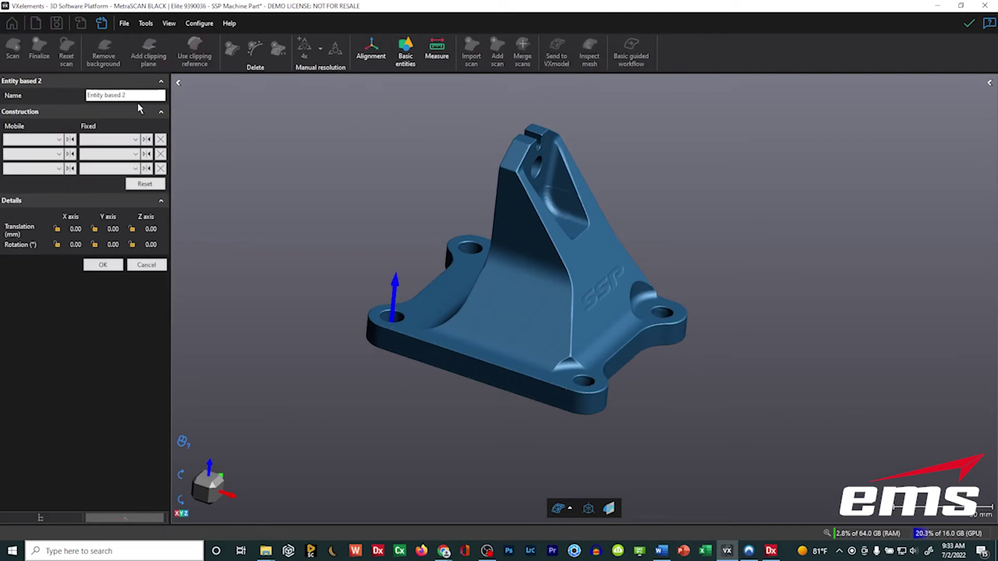
click(146, 265)
drag(454, 179, 526, 281)
scroll(526, 281, up, 2)
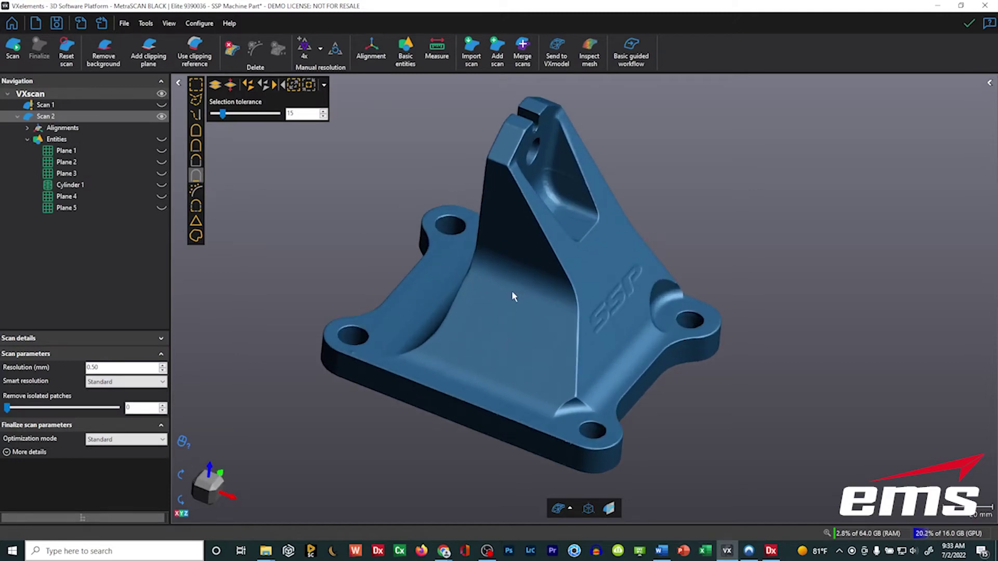
scroll(527, 293, down, 3)
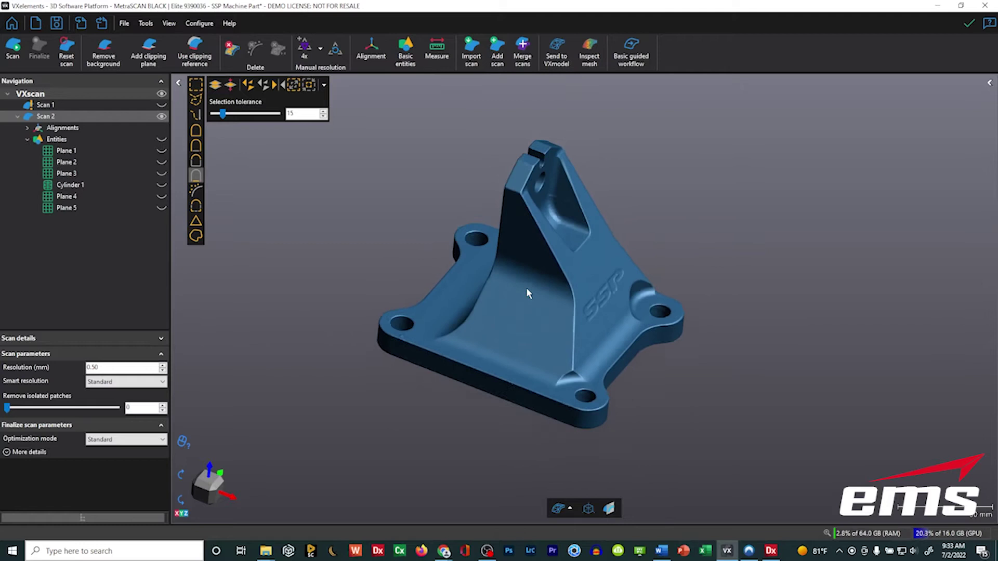
middle_drag(536, 278, 528, 262)
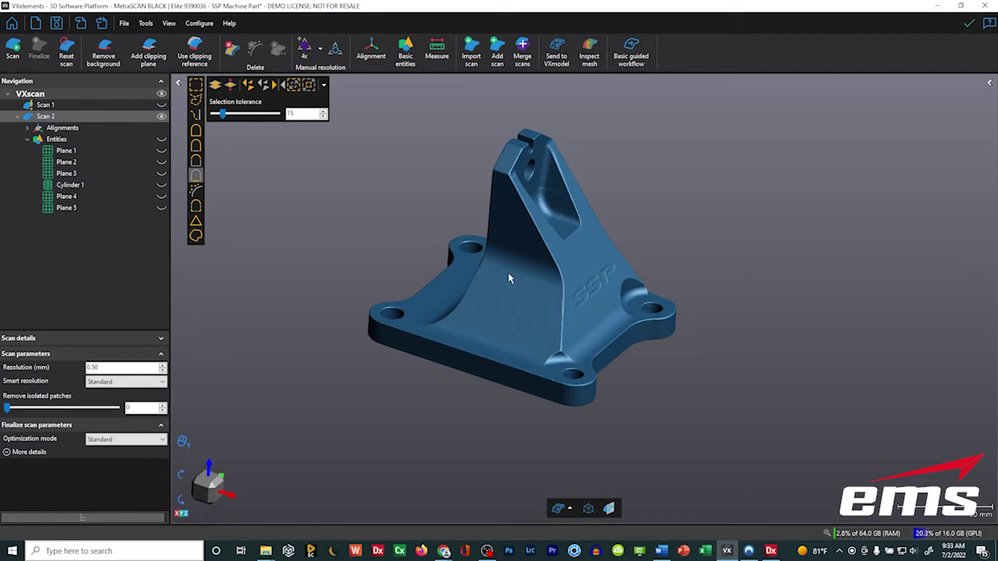
Step: Start a surface best fit alignment of the saw scans with Scan 1 fixed, Scan 2 mobile and manual prealignment
scroll(508, 280, up, 1)
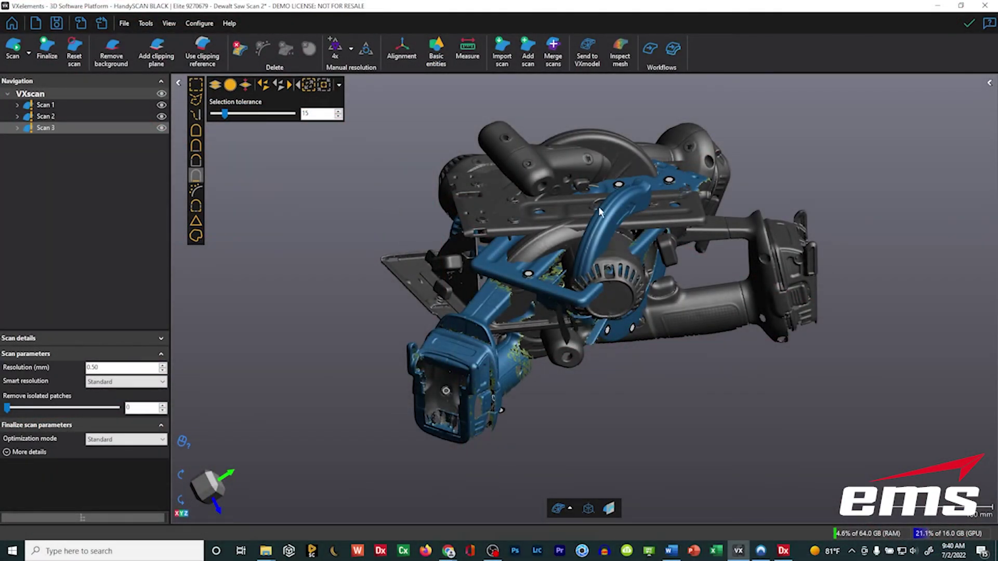
drag(513, 291, 516, 267)
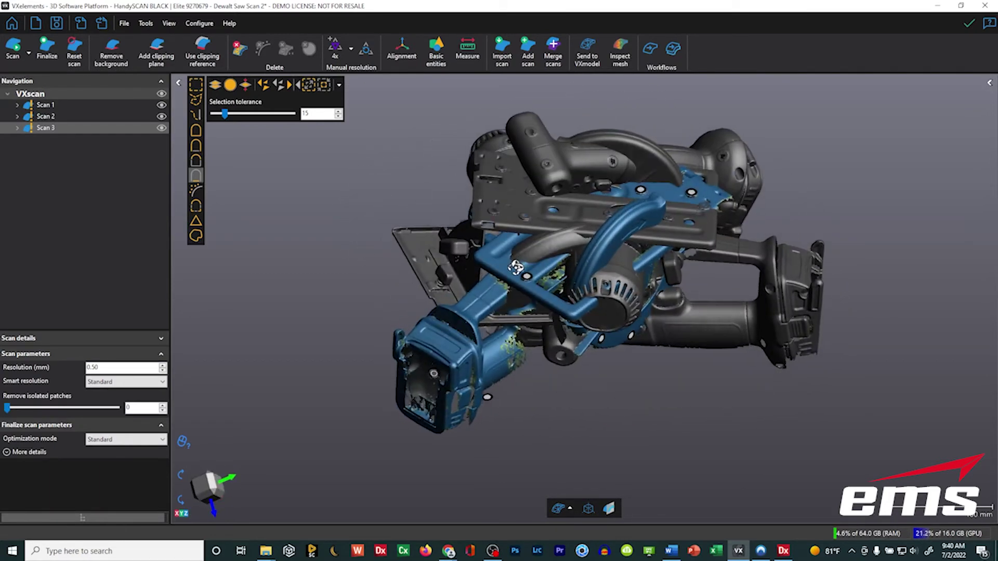
right_drag(554, 256, 521, 251)
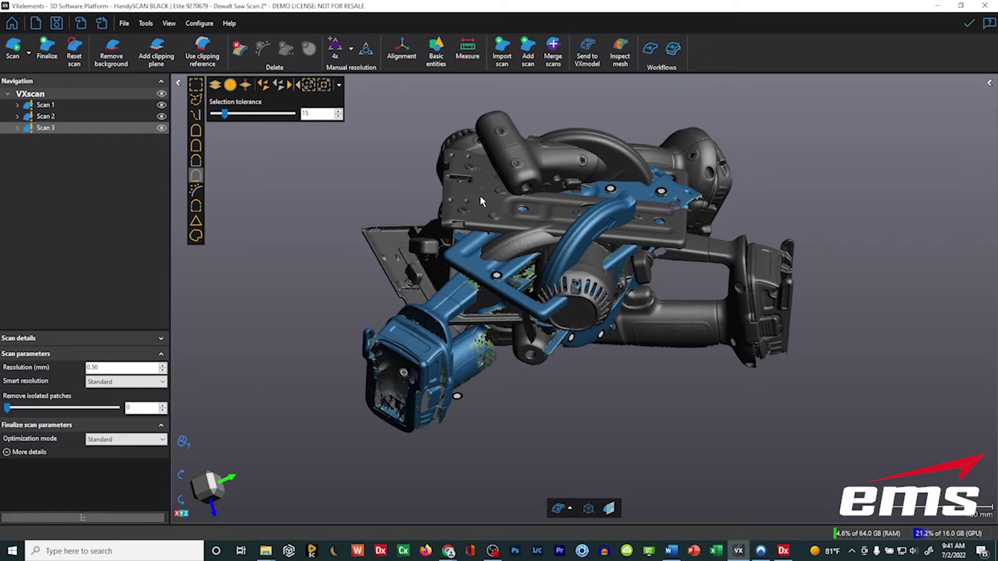
click(401, 57)
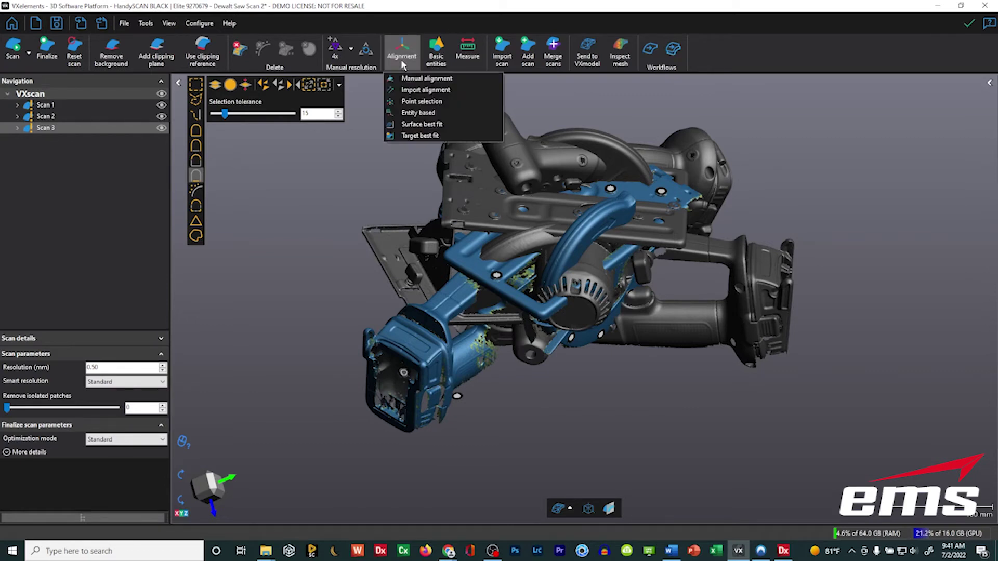
click(421, 125)
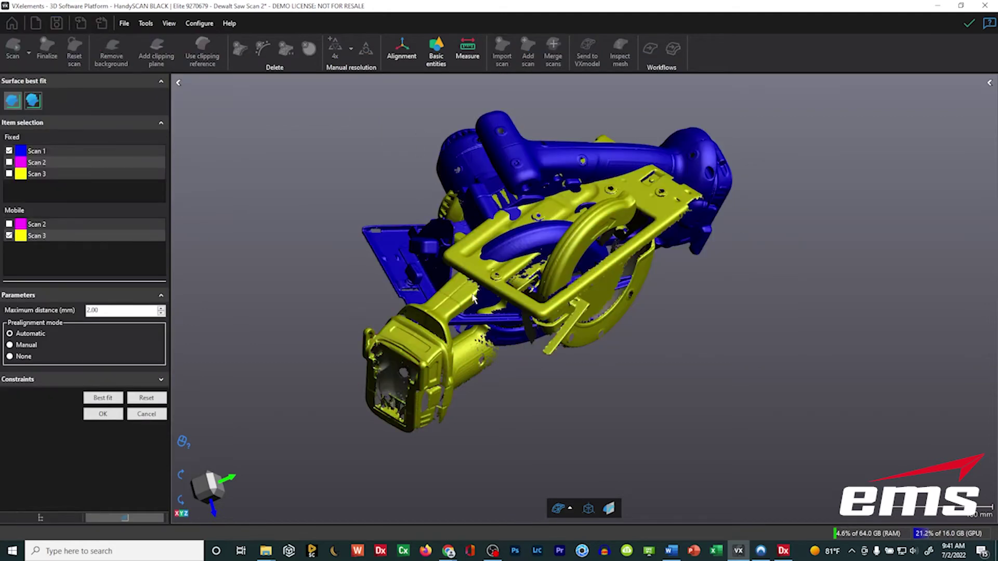
drag(475, 303, 481, 317)
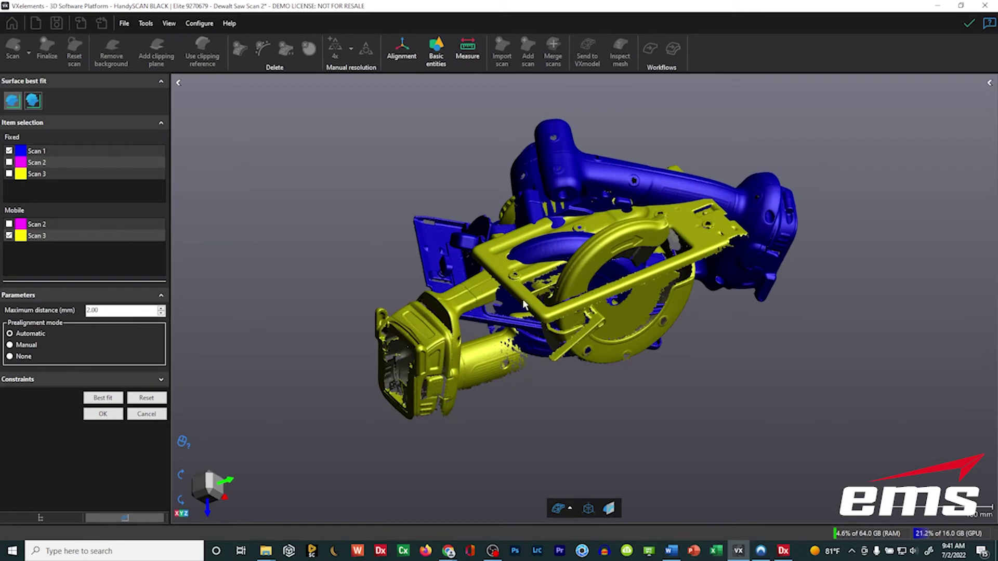
drag(524, 305, 502, 288)
drag(535, 237, 528, 236)
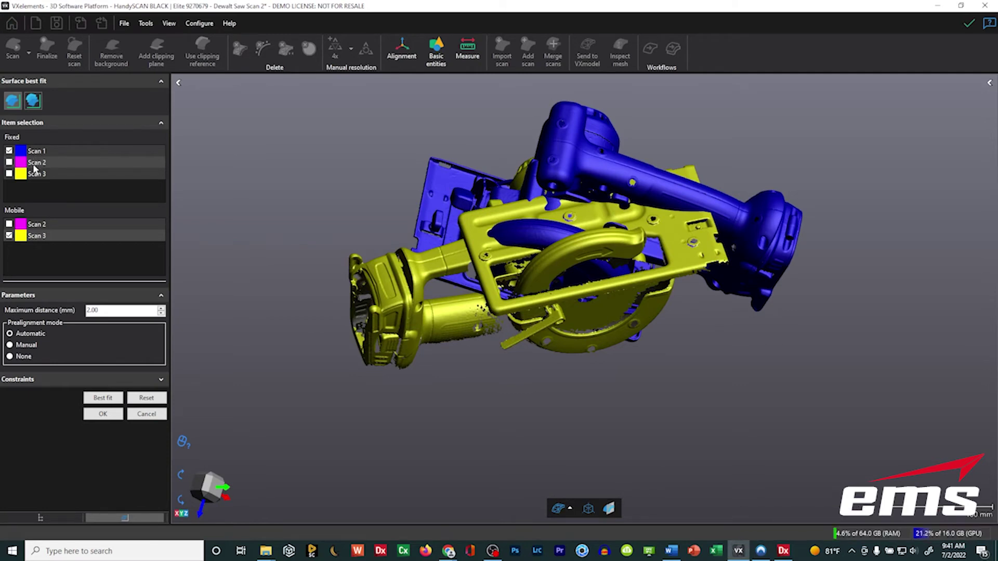
click(10, 225)
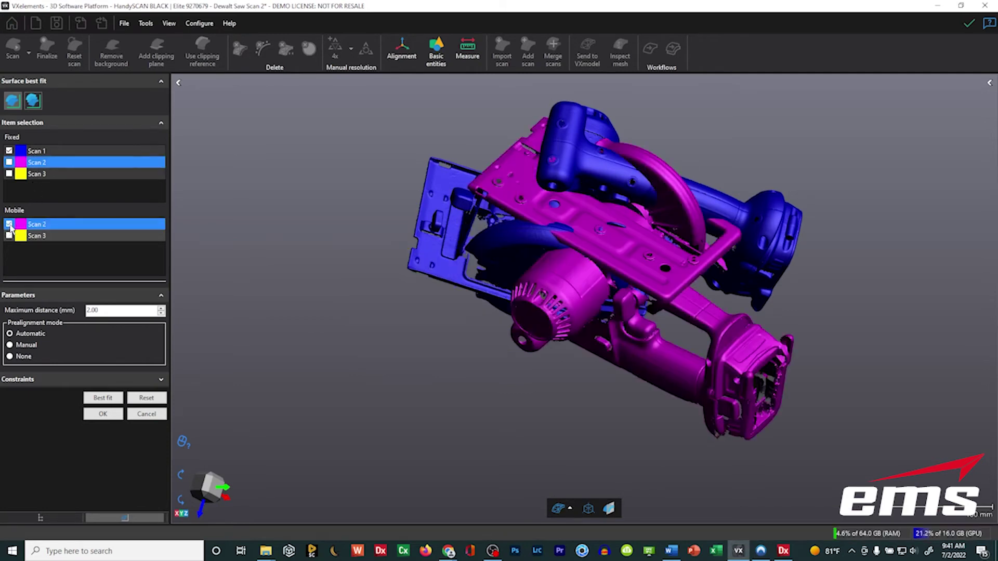
click(27, 345)
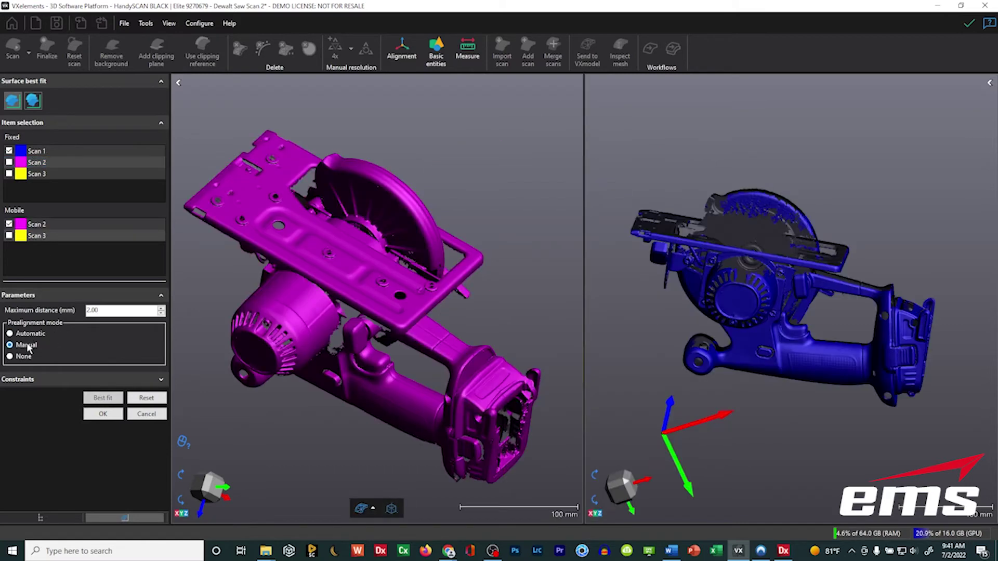
Step: Mark matching points on the motor end, front handle and battery of Scan 2 and Scan 1, and run the best fit
drag(292, 317, 342, 271)
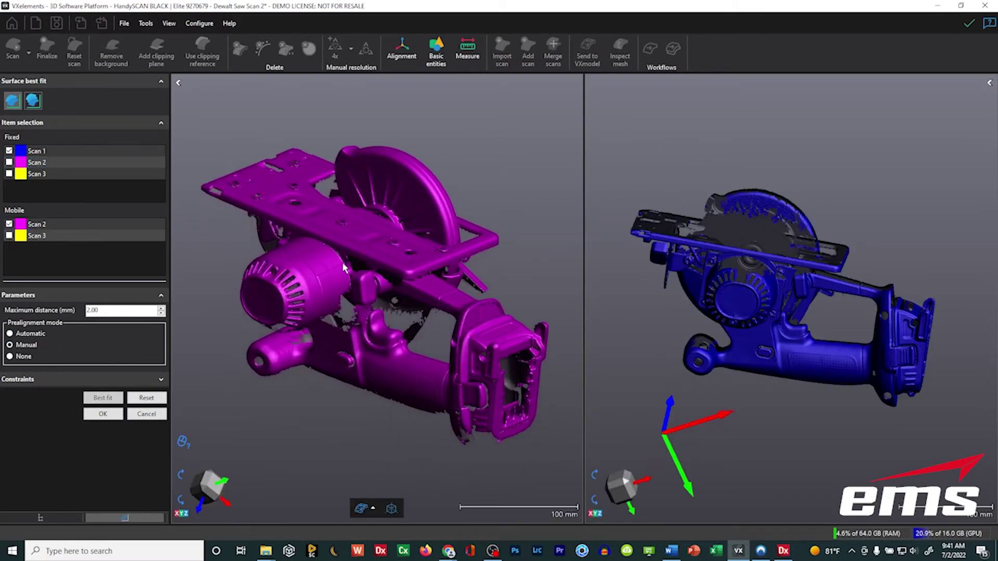
drag(730, 285, 767, 288)
scroll(766, 281, up, 5)
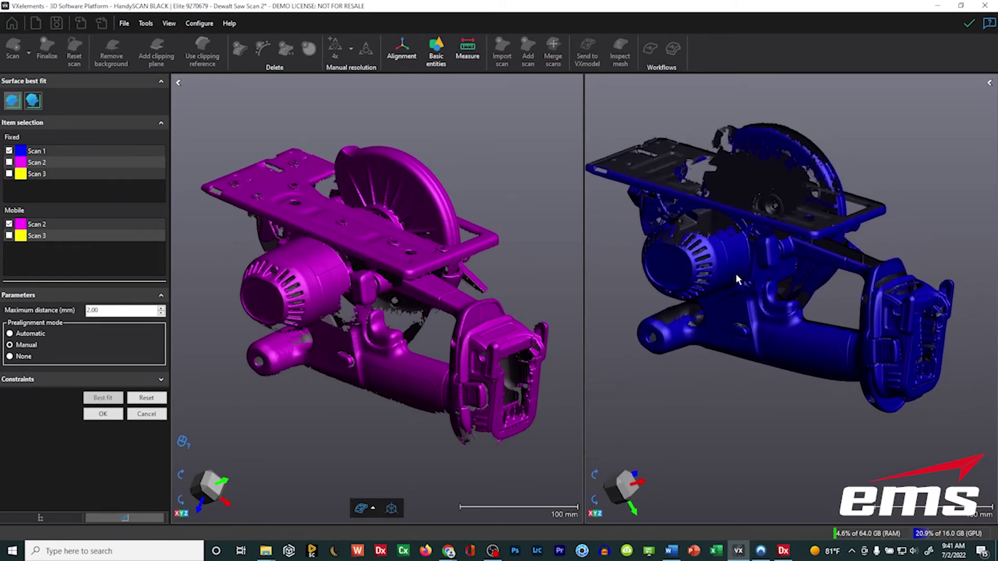
drag(266, 299, 260, 367)
click(474, 395)
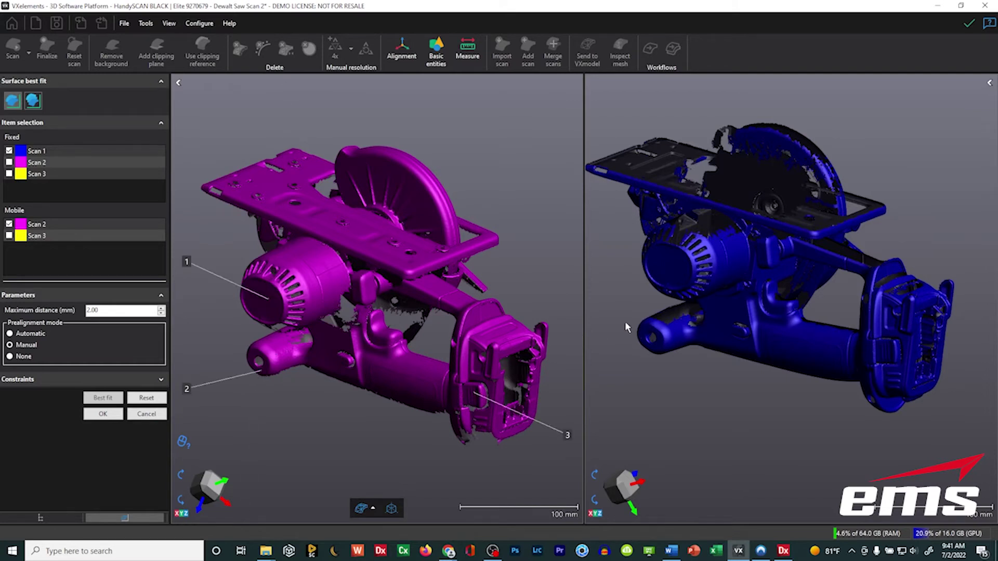
click(670, 269)
click(652, 339)
click(881, 352)
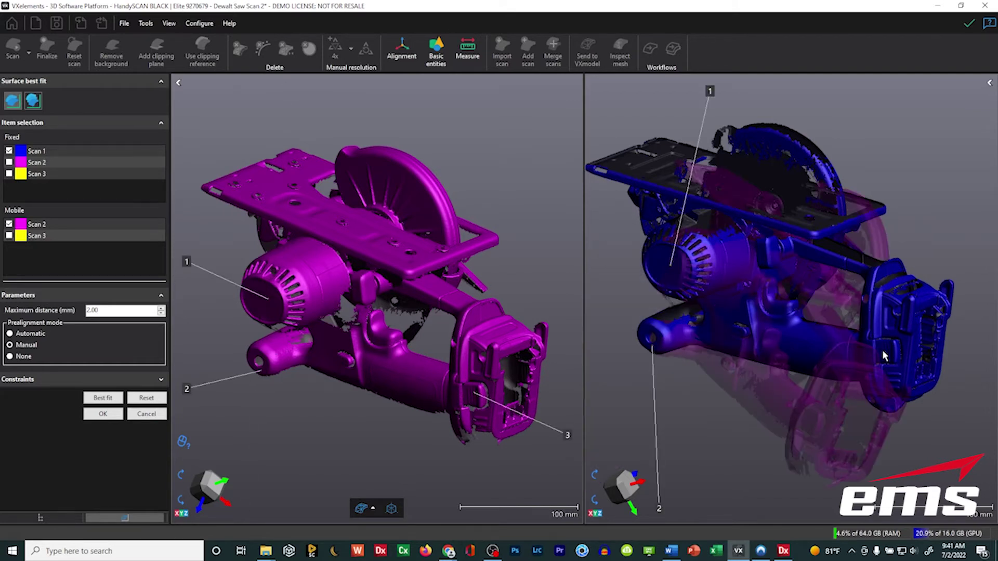
click(108, 398)
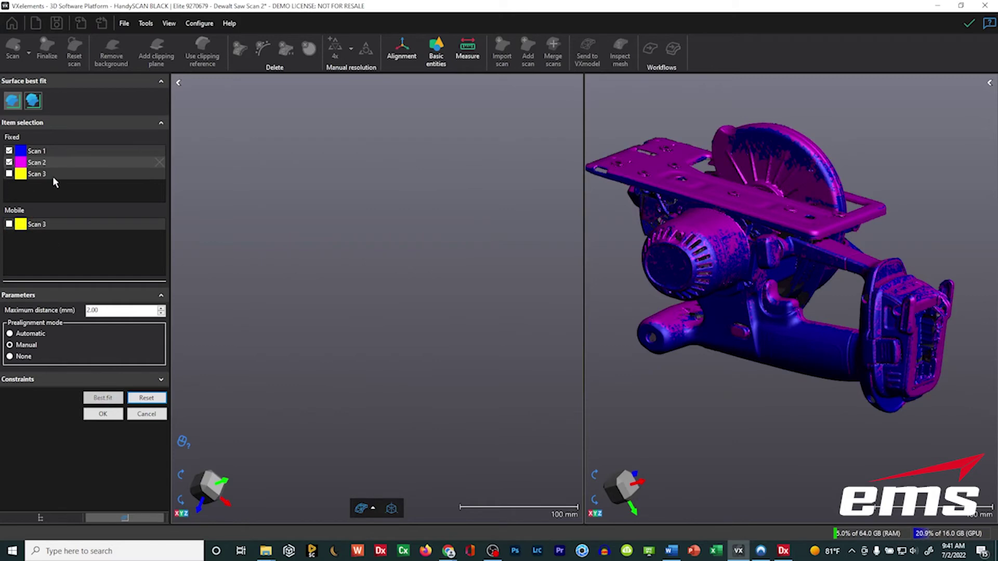
Step: Set Scan 3 as the mobile scan and mark points on its motor end, front handle and battery
click(9, 224)
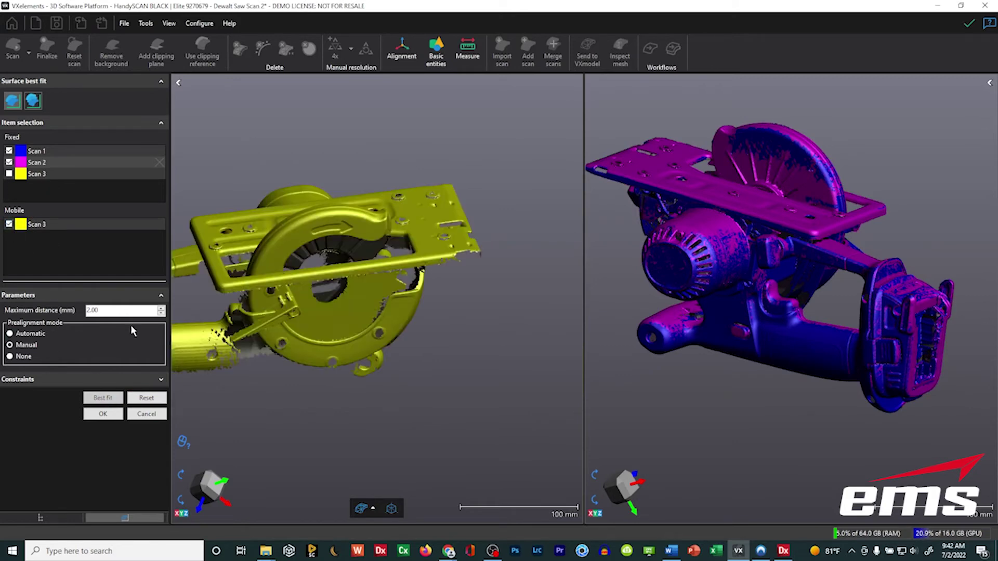
drag(307, 319, 311, 265)
scroll(311, 265, down, 2)
middle_drag(251, 259, 282, 255)
click(281, 256)
click(285, 317)
click(443, 323)
Step: Mark the same three points on the fixed Scans 1 and 2, run the best fit and accept the alignment
click(669, 264)
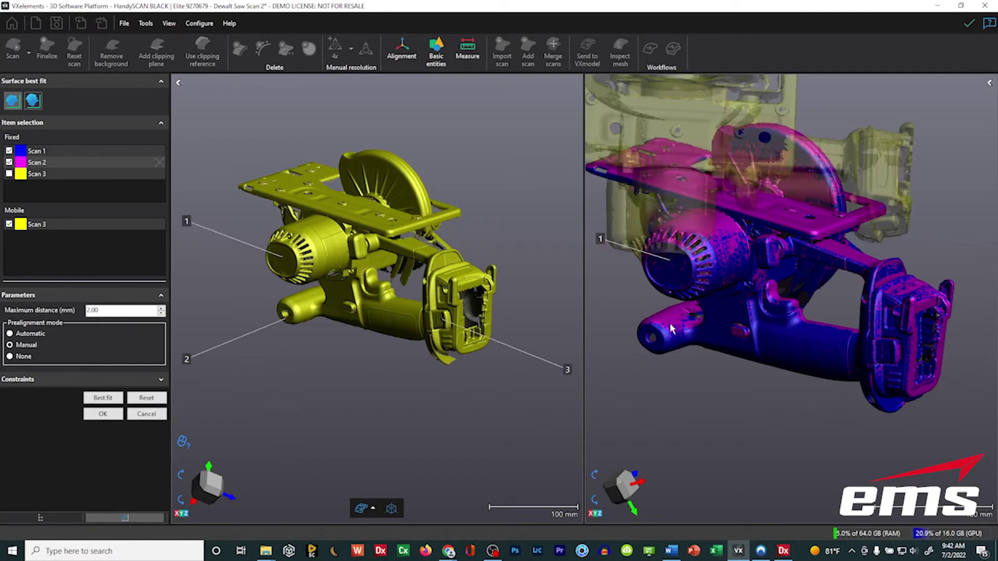
click(650, 339)
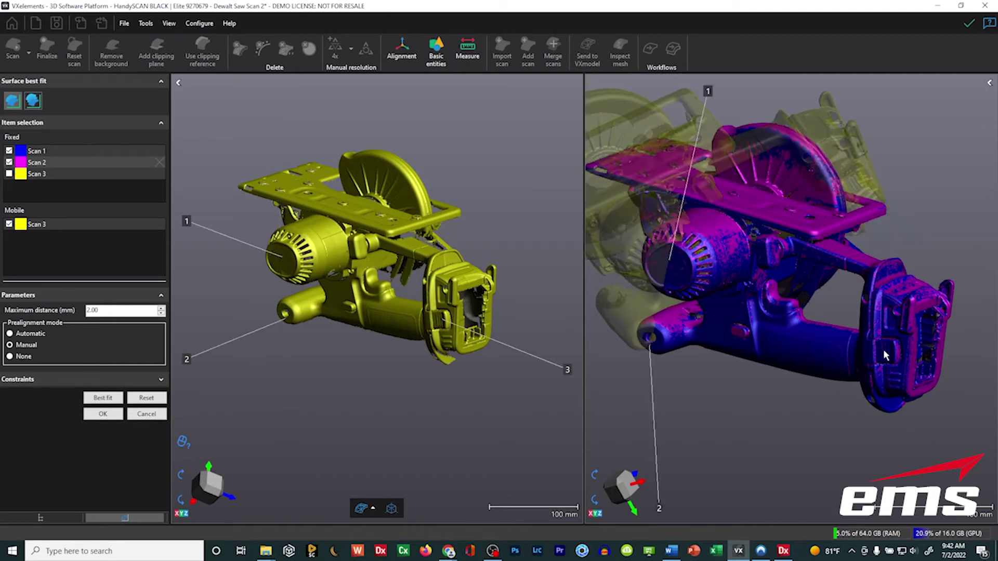
click(885, 353)
click(102, 401)
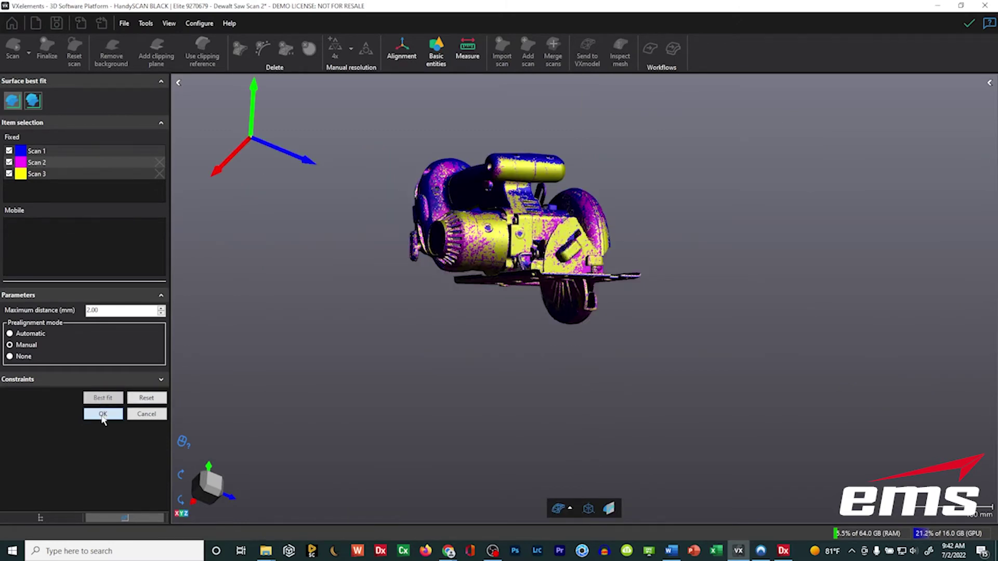
click(102, 414)
Step: Merge Scan 1, Scan 2 and Scan 3 into one scan at 0.50 mm resolution without keeping the originals
drag(458, 300, 568, 203)
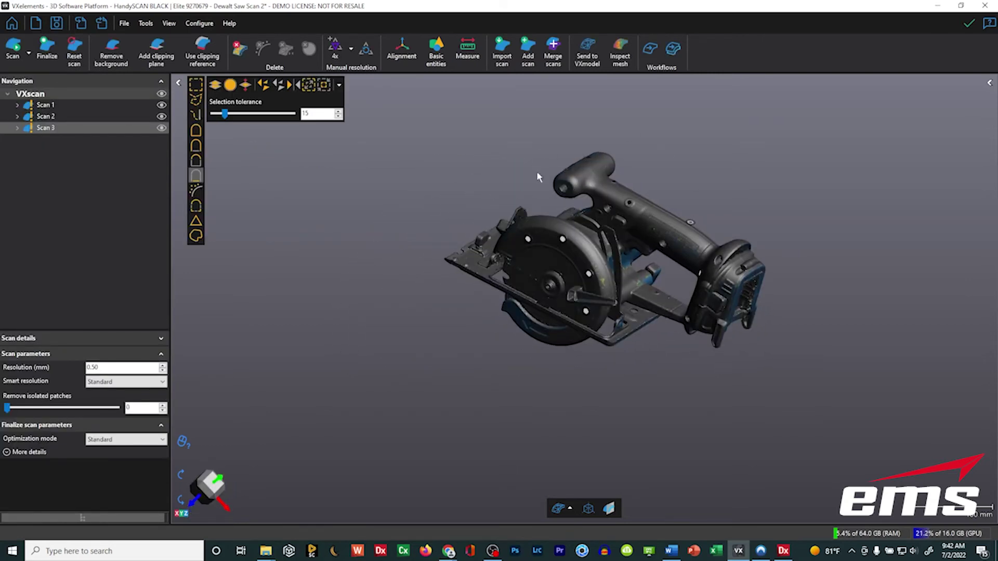
click(552, 60)
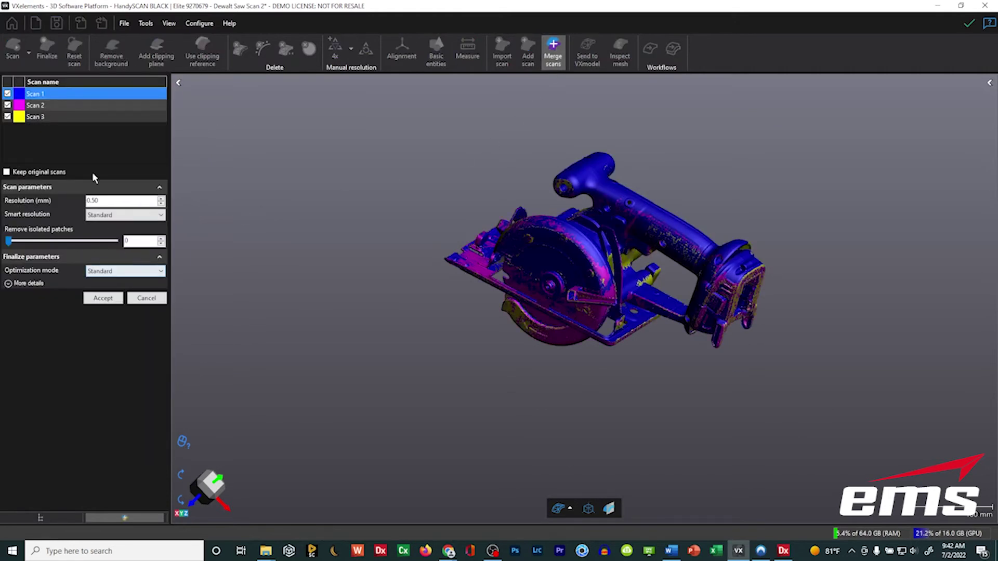
click(102, 299)
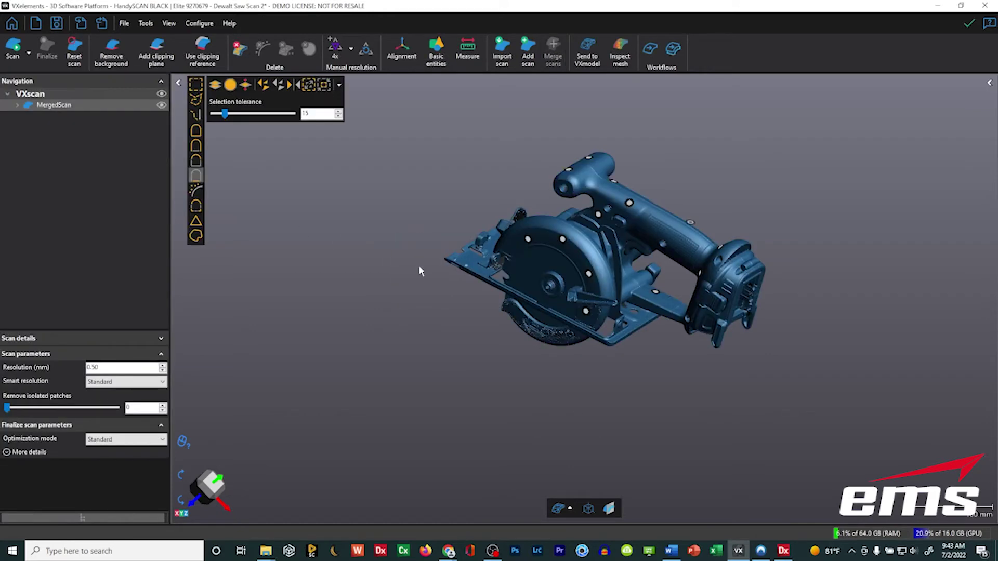
drag(538, 394, 541, 373)
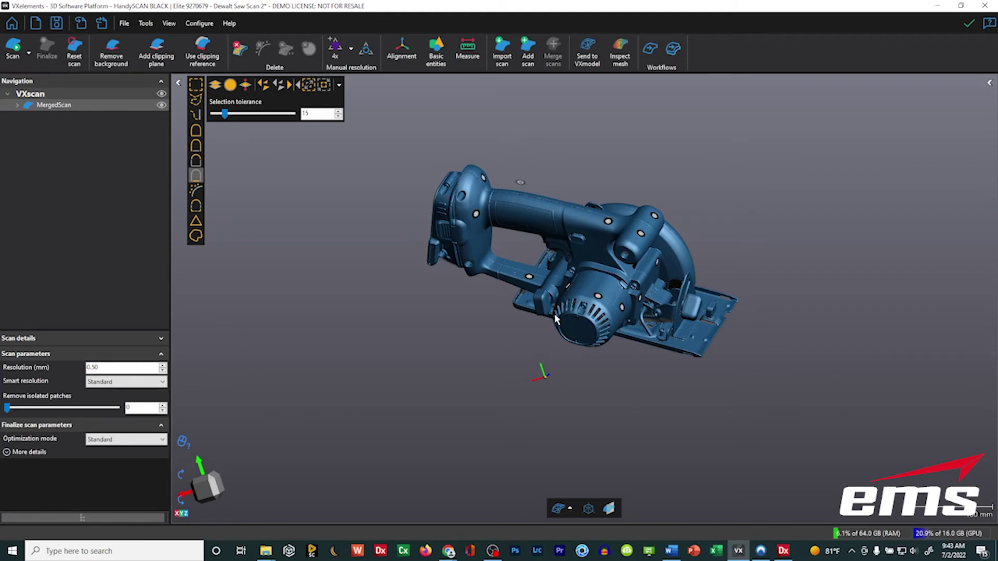
Step: Undo the merge and surface best fit of the saw scans, hide Scan 2 and Scan 3, and select Scan 1
key(ctrl+z)
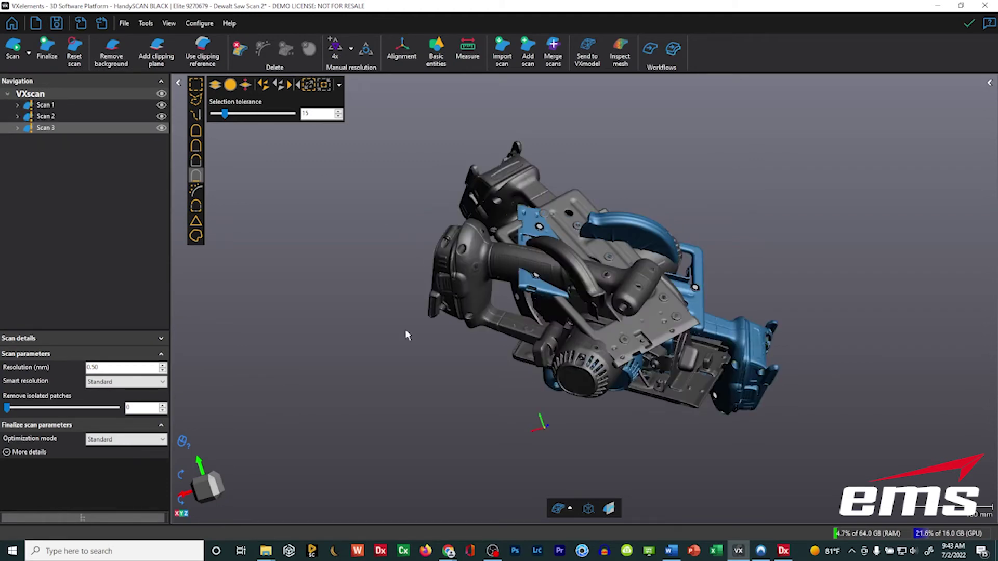
drag(600, 299, 569, 300)
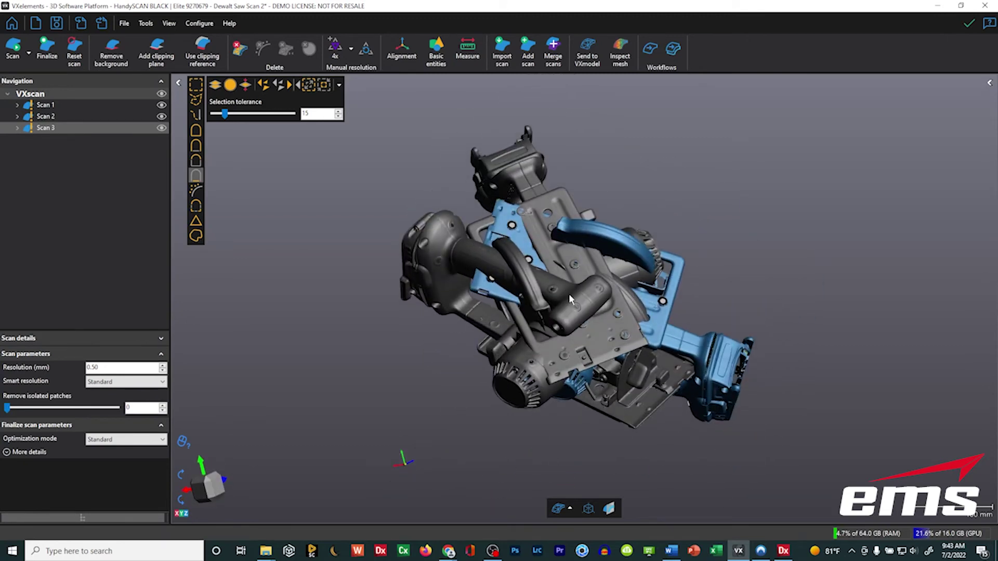
click(162, 116)
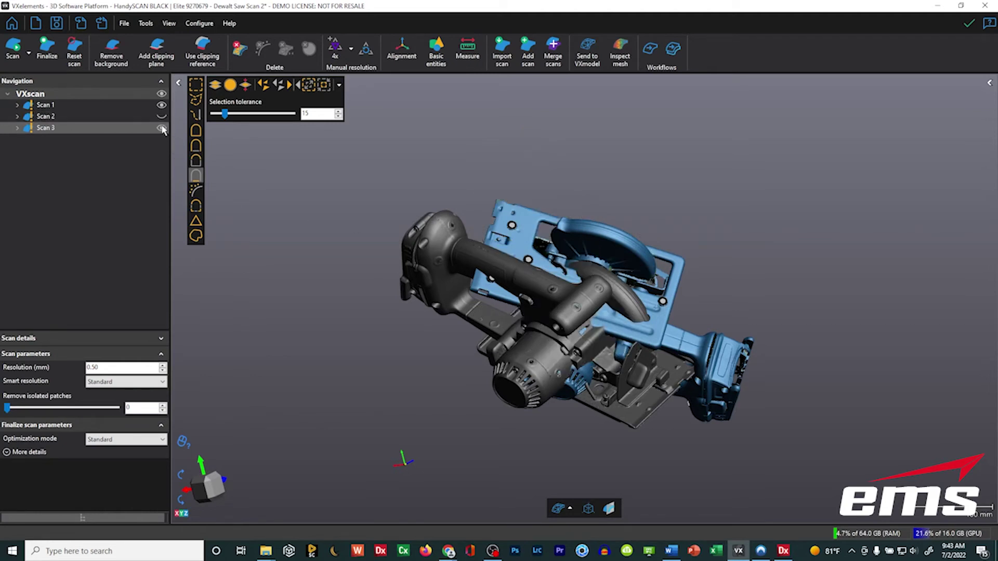
click(162, 128)
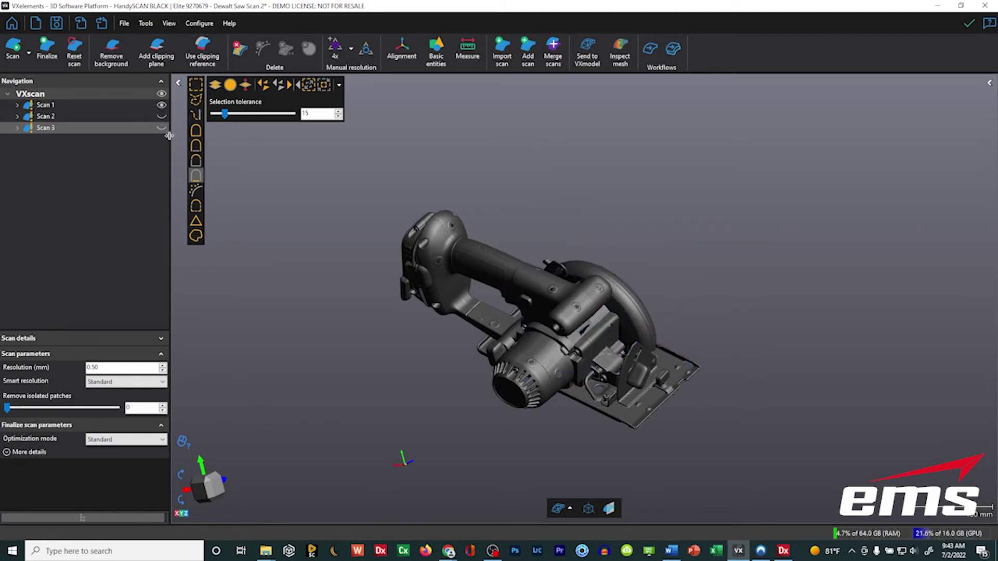
click(101, 104)
Step: Examine the positioning targets and scanned sides of Scan 1, and inspect Scan 2 shown on its own
drag(535, 317, 549, 260)
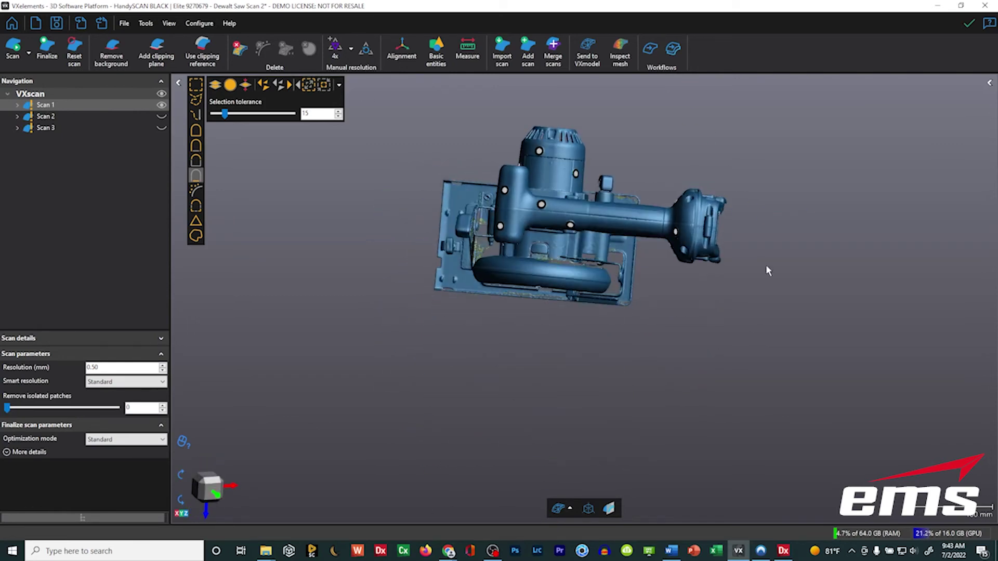
drag(534, 256, 567, 288)
middle_drag(569, 285, 555, 295)
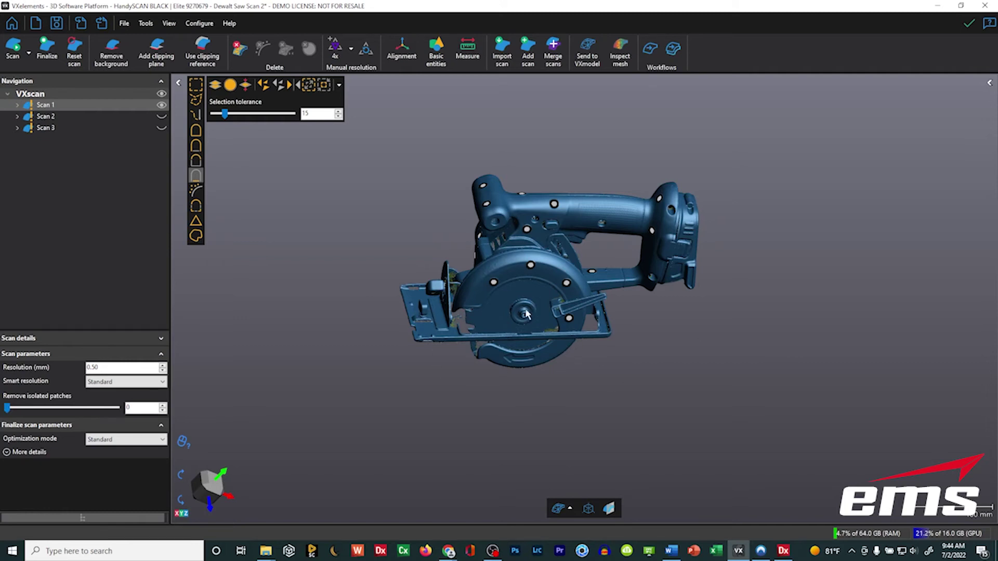
middle_drag(527, 315, 552, 292)
drag(551, 293, 548, 304)
click(161, 105)
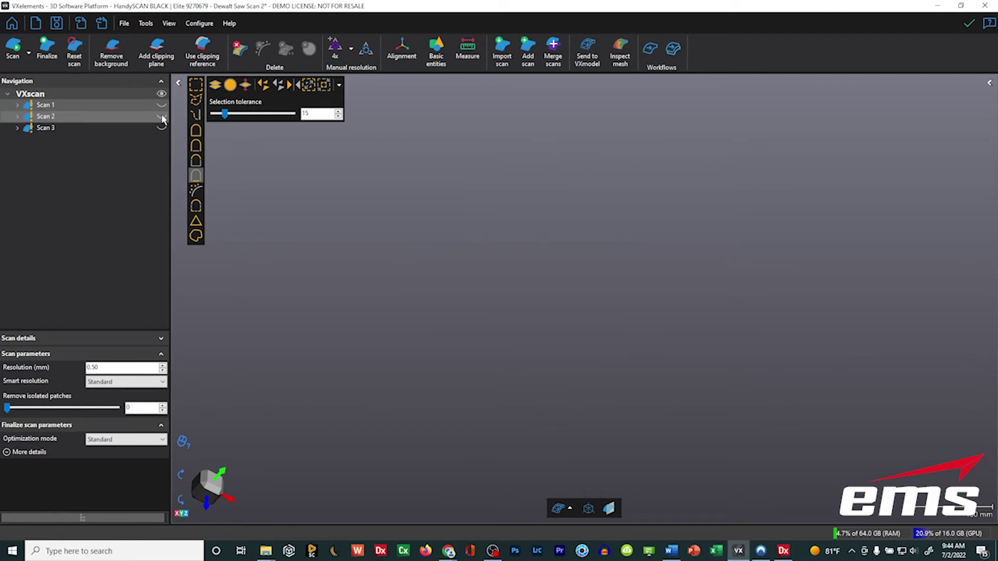
click(161, 116)
drag(529, 250, 257, 150)
Step: Show Scan 1 and Scan 3 together with Scan 2 and examine how the three scans lie relative to each other
click(161, 104)
click(161, 127)
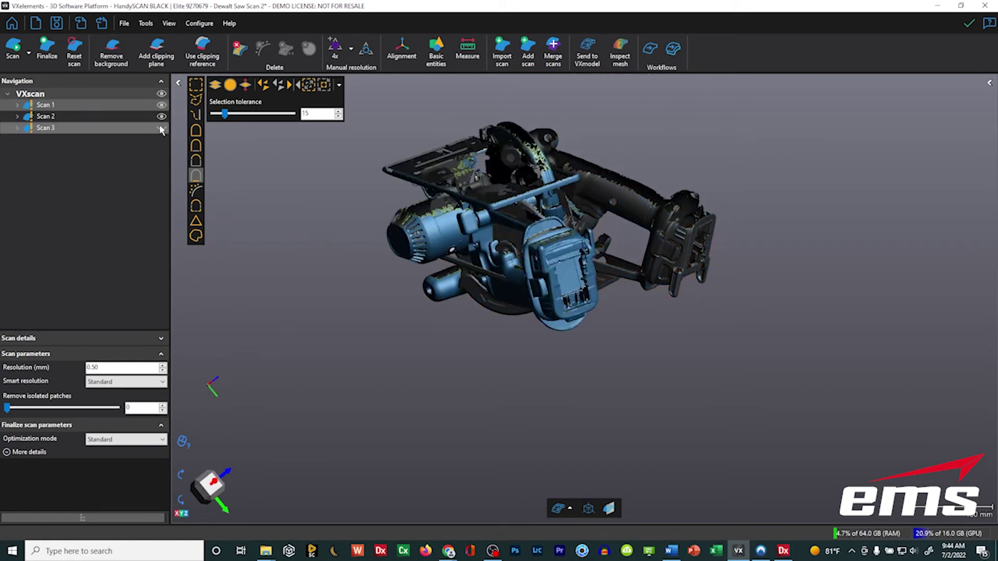
middle_drag(519, 248, 541, 278)
scroll(574, 346, down, 4)
drag(574, 345, 545, 295)
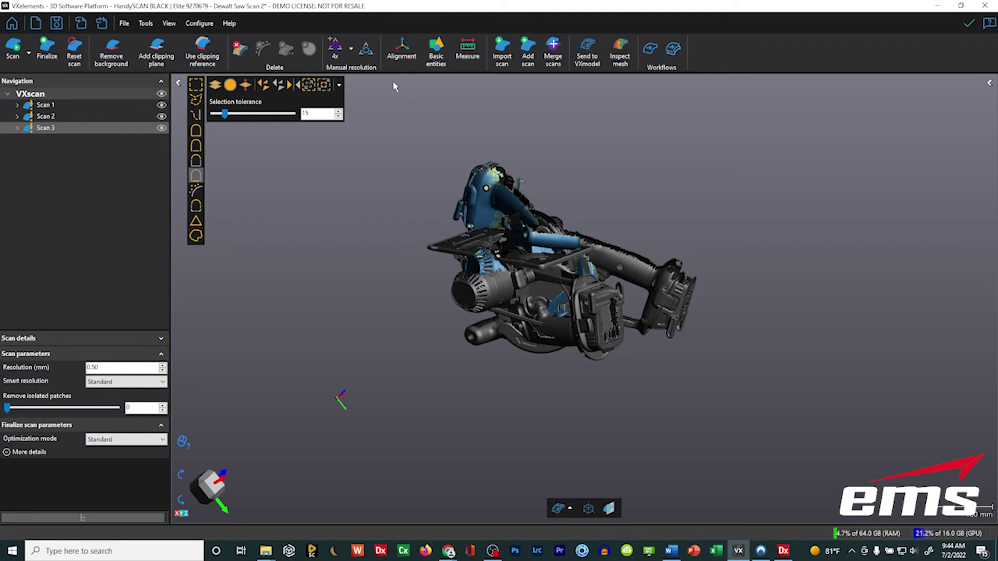
Step: Start a target best fit alignment with Scan 1 fixed and Scan 2 mobile, and try to preview the target match
click(401, 50)
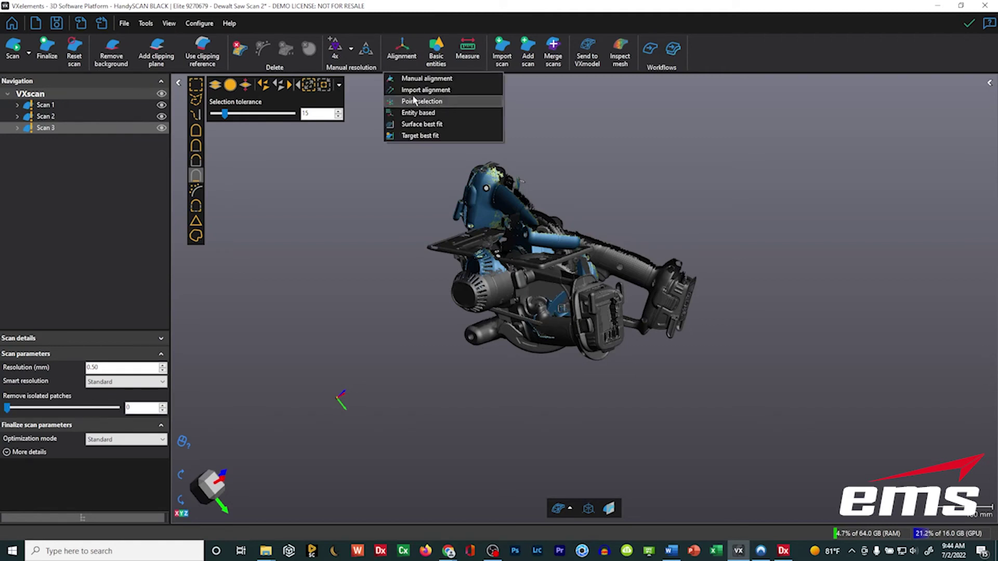
click(421, 135)
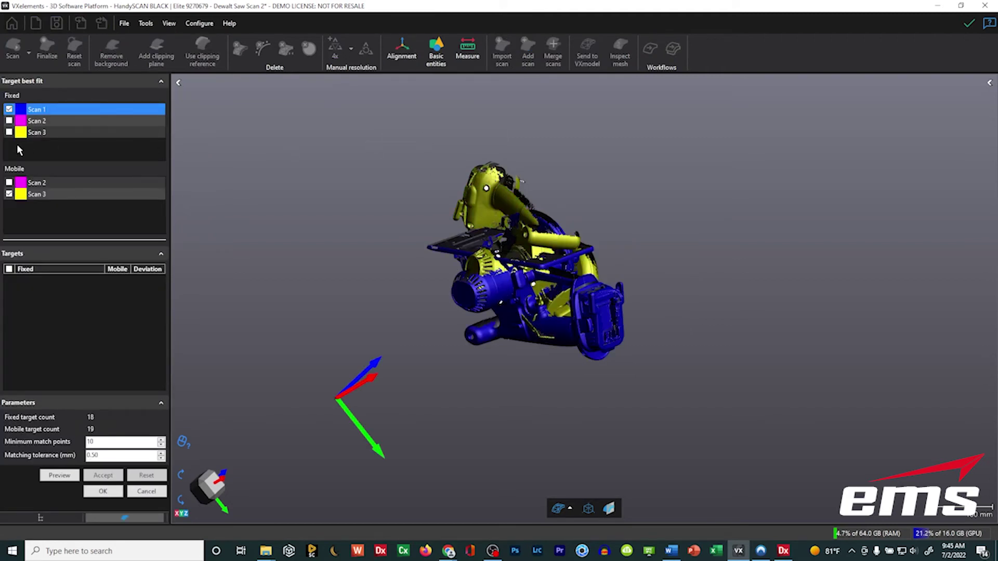
click(10, 183)
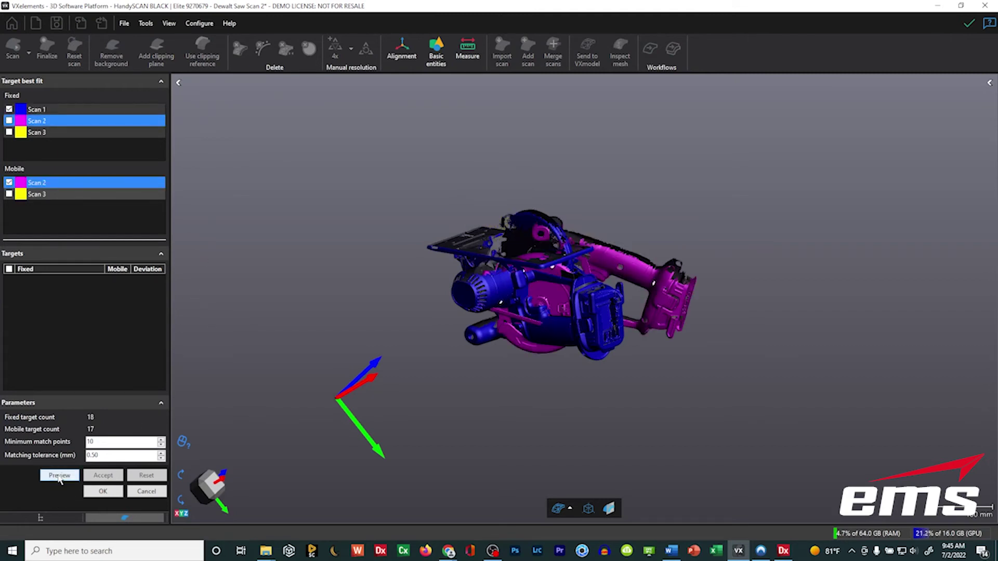
click(59, 476)
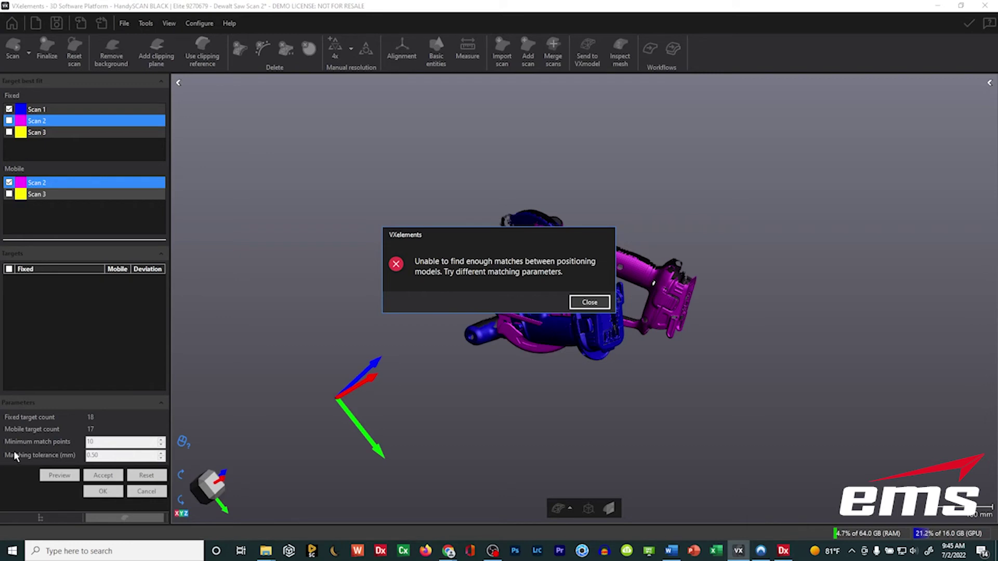
Step: Set the minimum match points to 8, preview the target match of Scan 2 to Scan 1, and inspect the fit
click(584, 306)
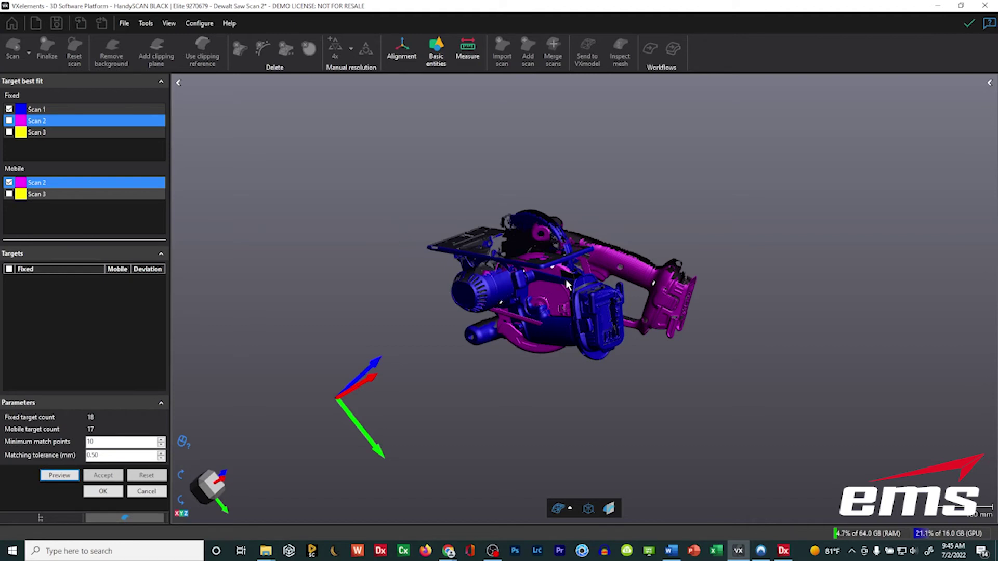
click(161, 446)
click(60, 475)
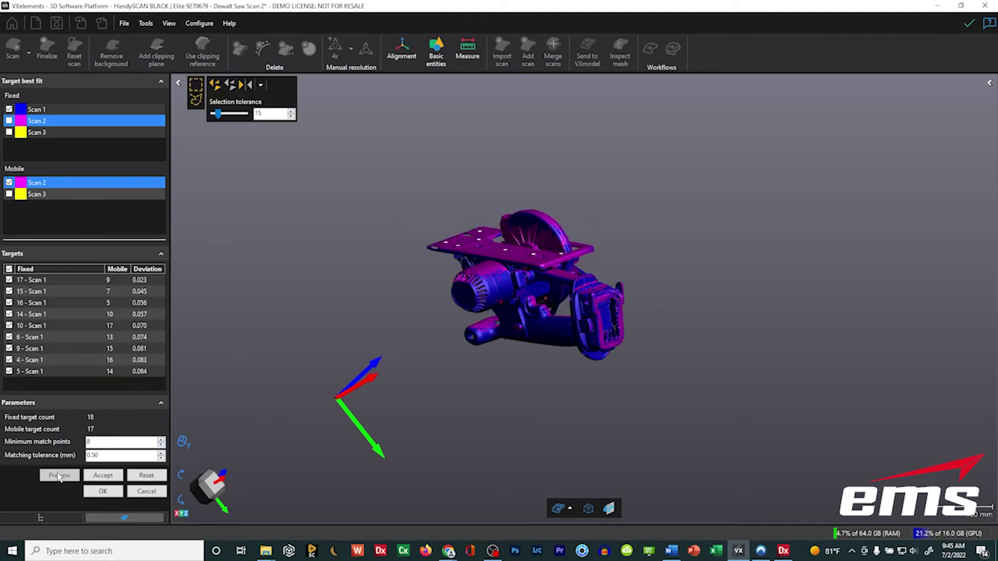
scroll(556, 267, up, 3)
drag(557, 267, 489, 219)
drag(647, 283, 630, 249)
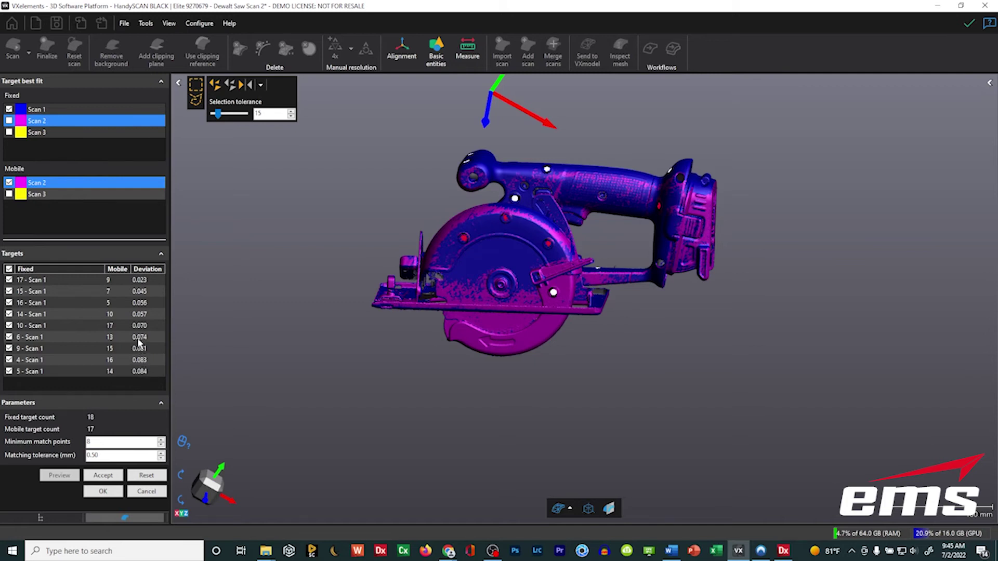
Step: Exclude Scan 1 targets 5, 4, 9 and 10 from the match, previewing the fit after each pair
click(9, 371)
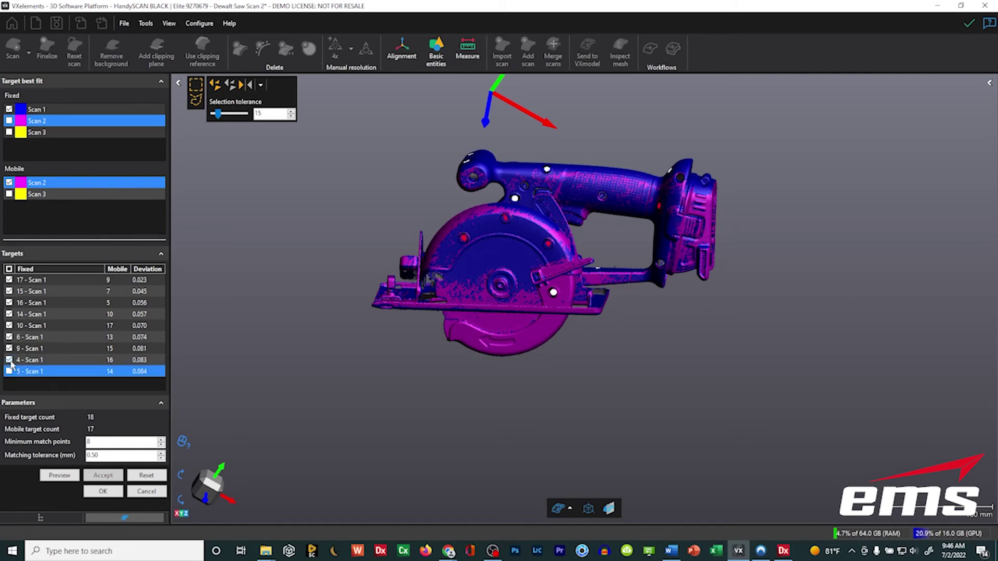
click(9, 360)
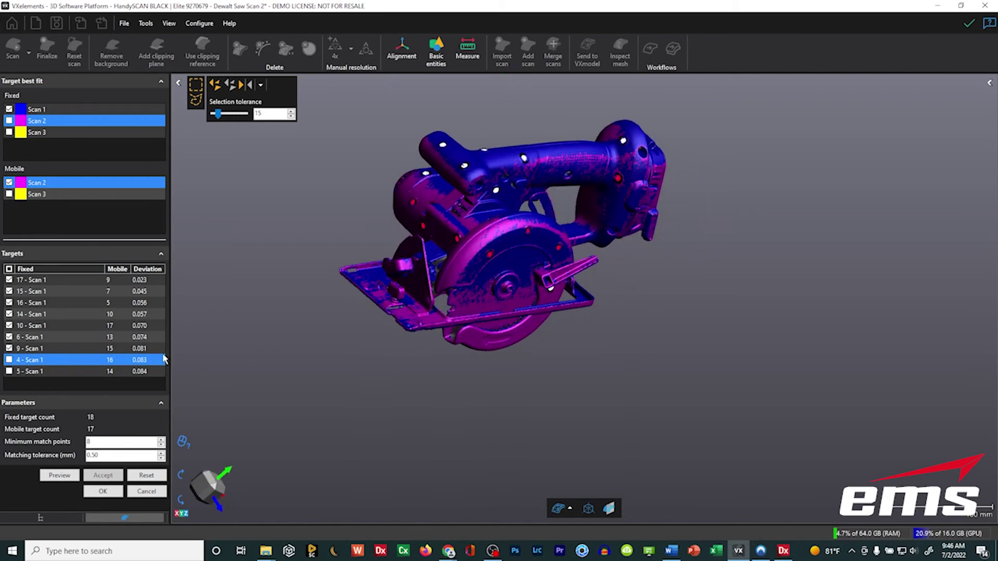
click(60, 479)
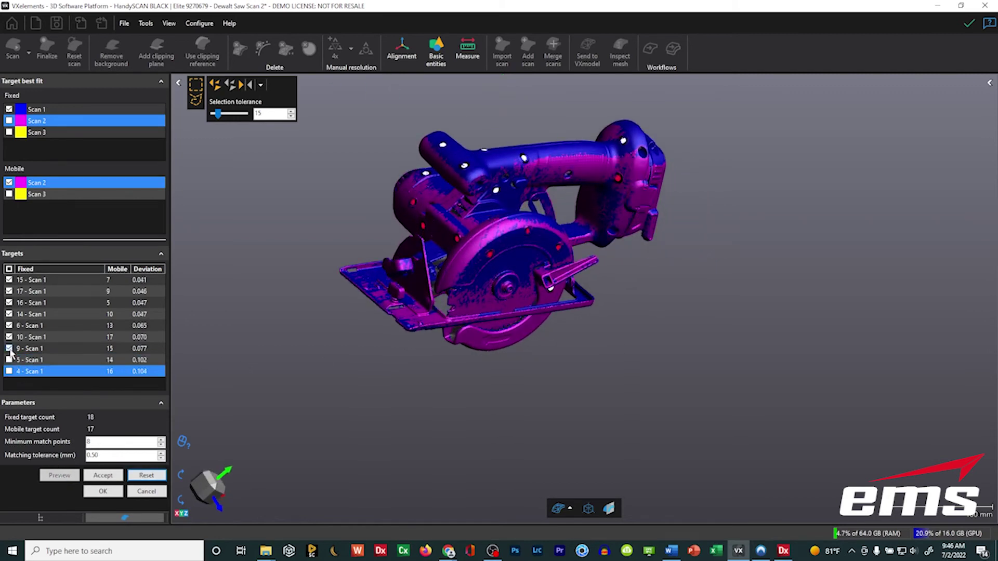
click(9, 348)
click(10, 337)
click(59, 474)
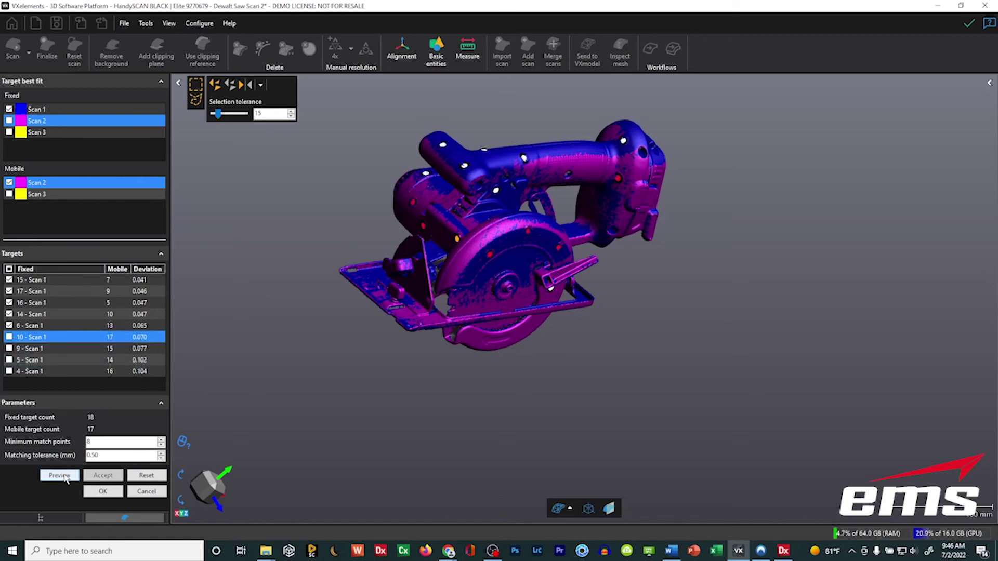
mouse_move(429, 299)
mouse_down()
mouse_move(448, 290)
mouse_move(441, 297)
mouse_up()
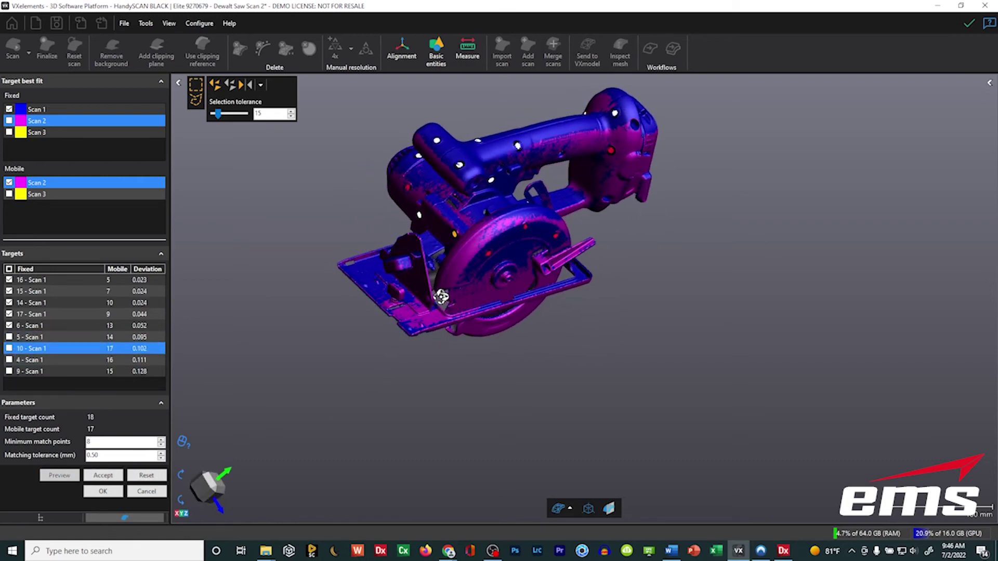
Step: Include Scan 1 target 5 in the match again, preview the fit, and accept the alignment of Scan 2
click(9, 337)
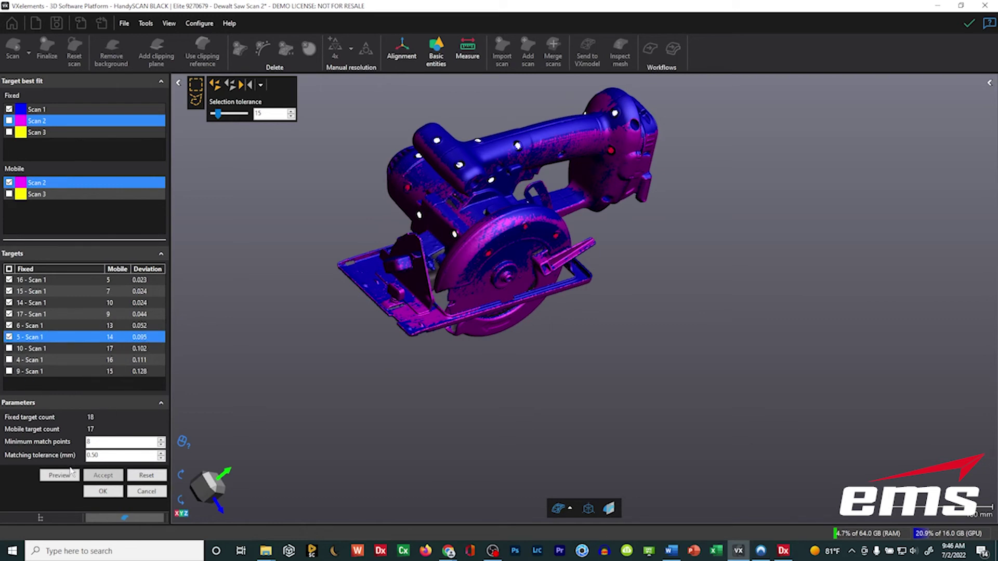
click(59, 475)
drag(546, 324, 345, 83)
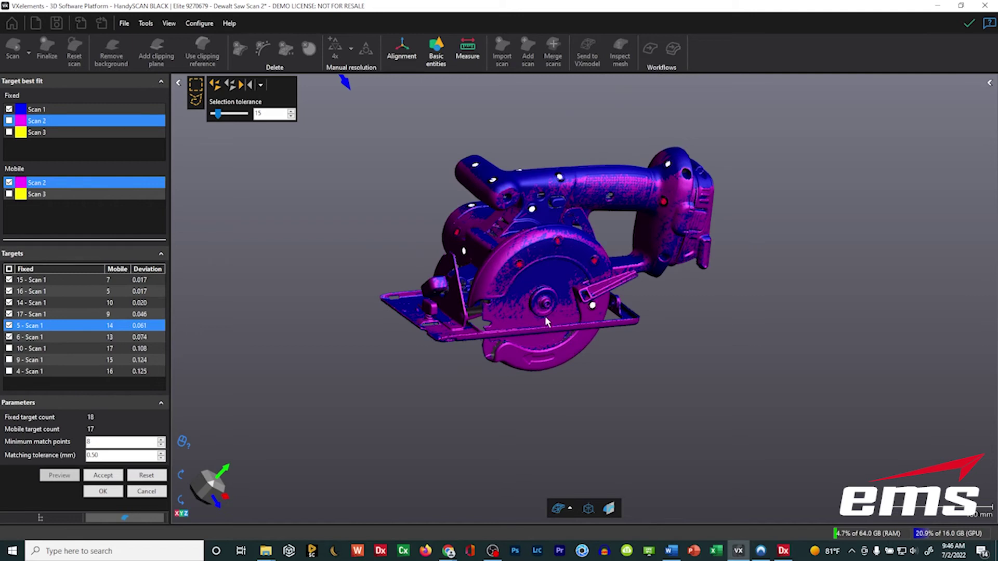
middle_drag(544, 316, 508, 309)
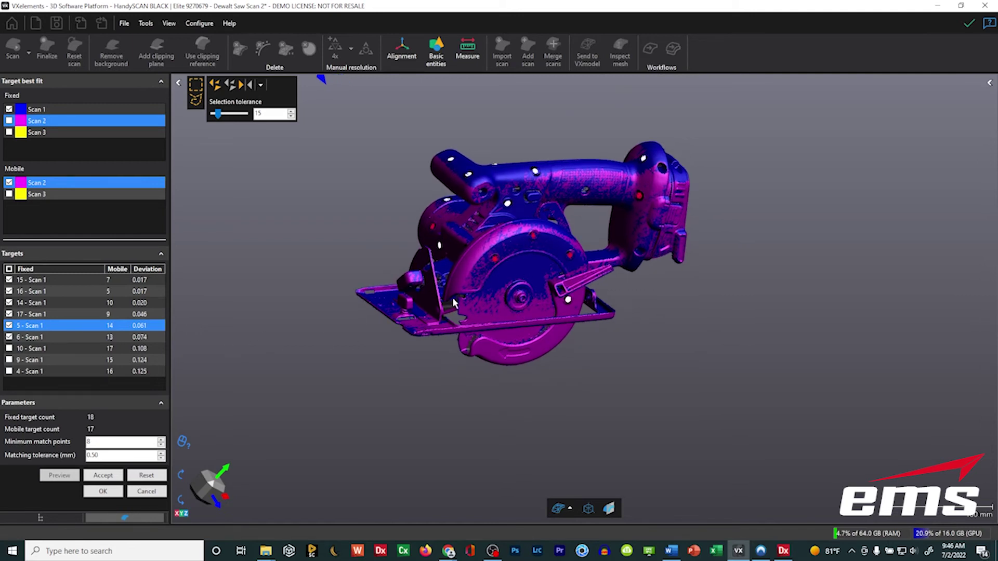
click(101, 476)
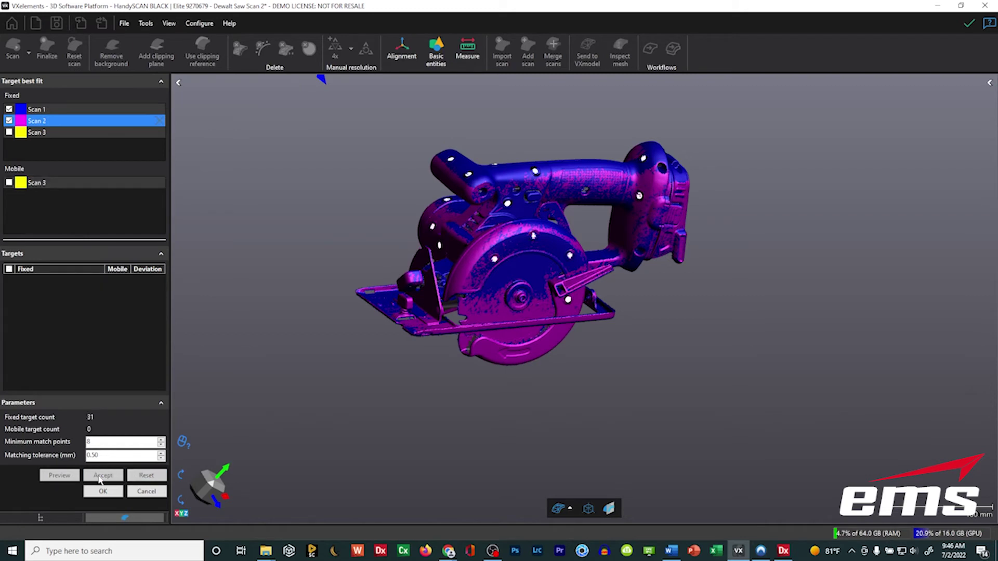
Step: Set Scan 3 as the mobile scan, preview its match to Scans 1 and 2, then accept and finish the target best fit
click(9, 183)
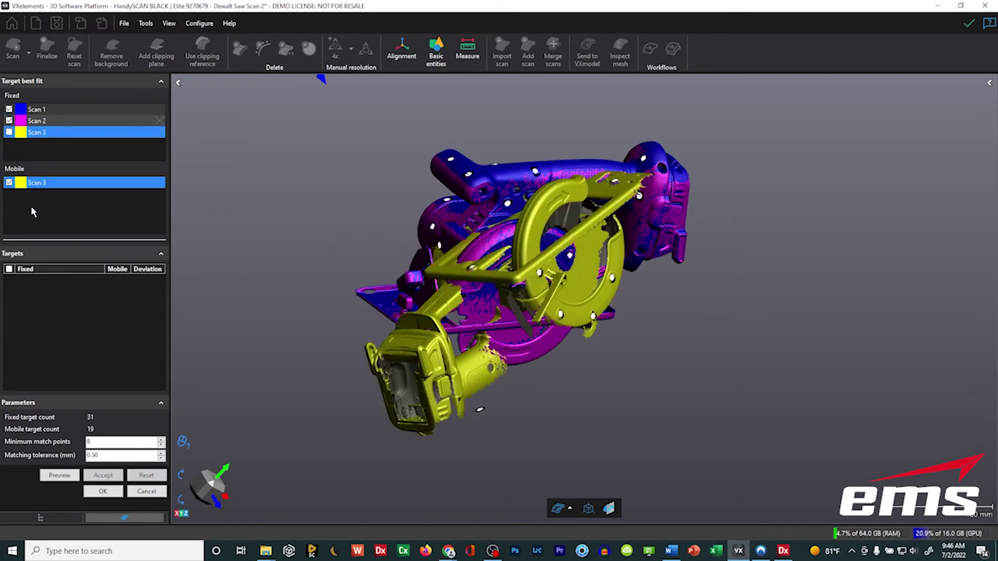
click(59, 476)
middle_drag(470, 209, 538, 228)
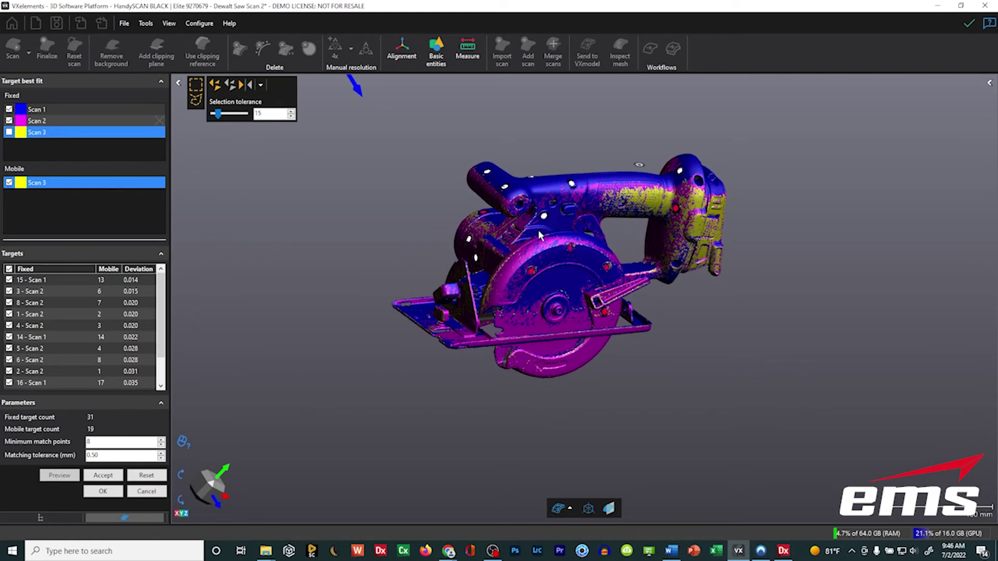
right_drag(543, 301, 538, 297)
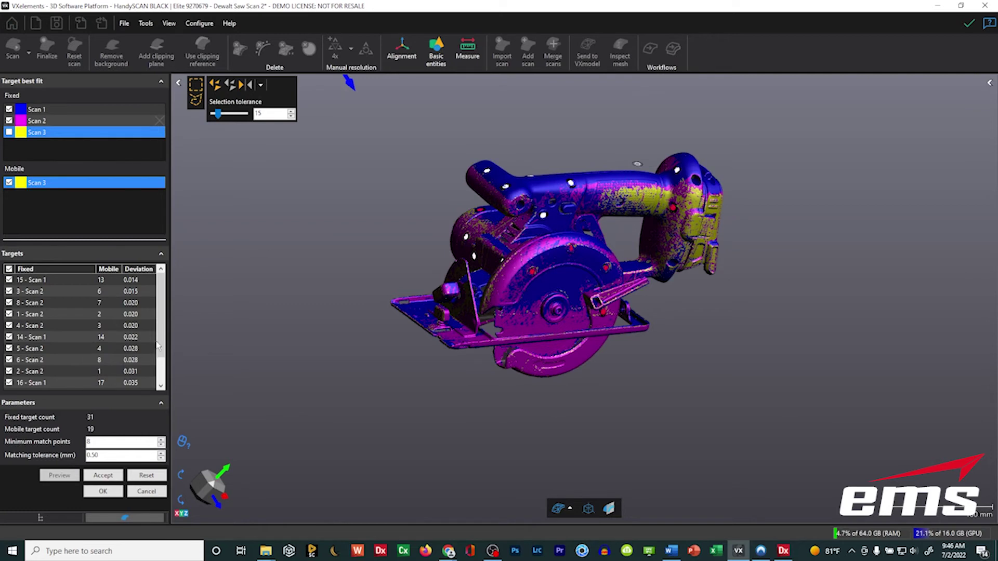
scroll(157, 347, down, 2)
scroll(164, 335, up, 2)
click(103, 474)
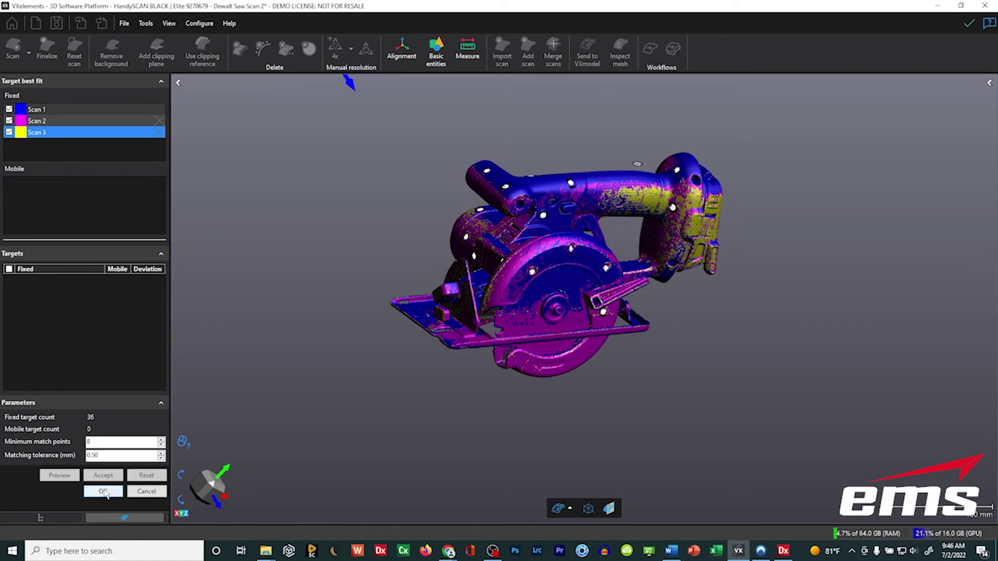
click(103, 491)
Step: Merge Scan 1, Scan 2 and Scan 3 into one scan at 0.50 mm resolution without keeping the originals
mouse_move(461, 239)
mouse_down()
mouse_move(468, 172)
mouse_move(467, 235)
mouse_up()
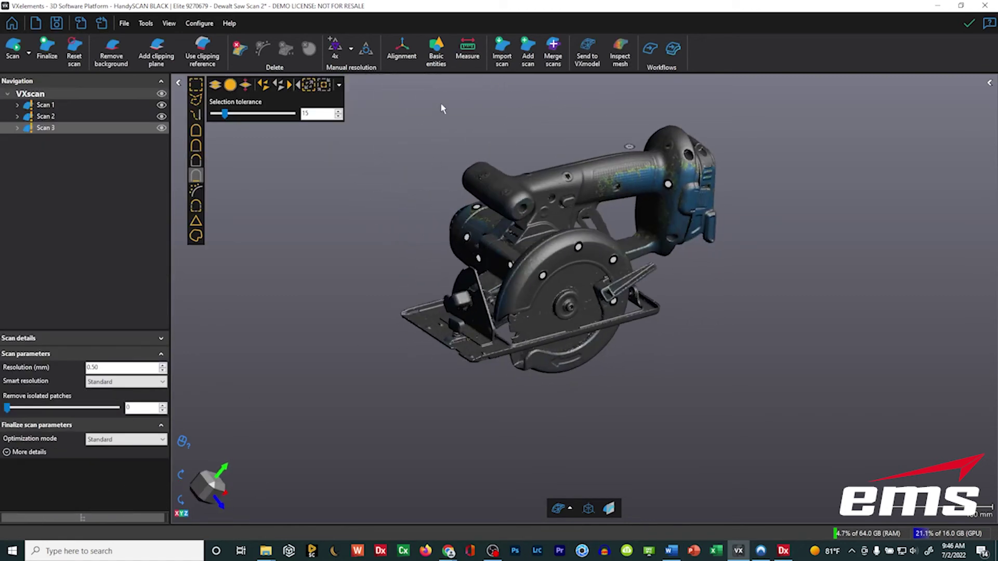
click(552, 52)
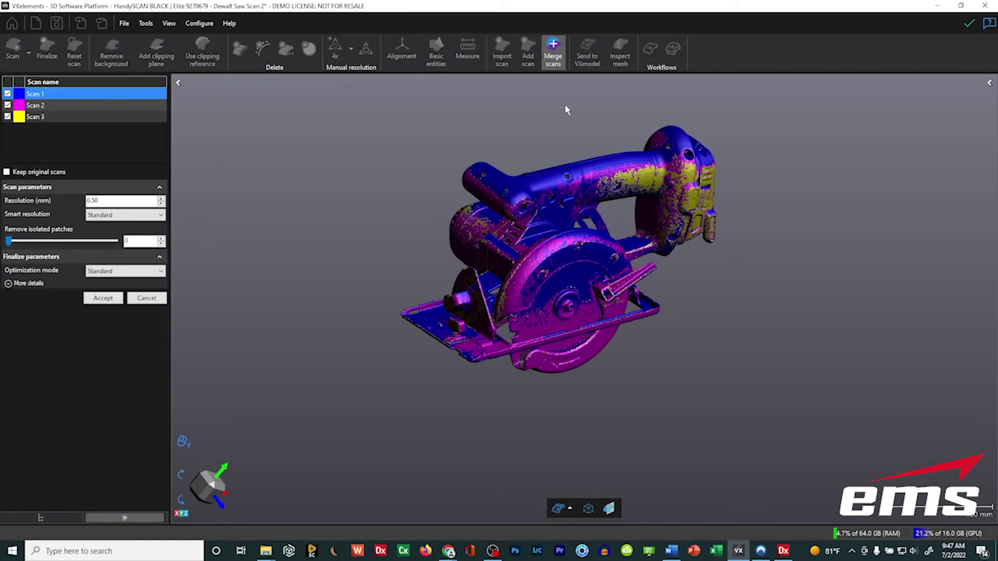
click(102, 299)
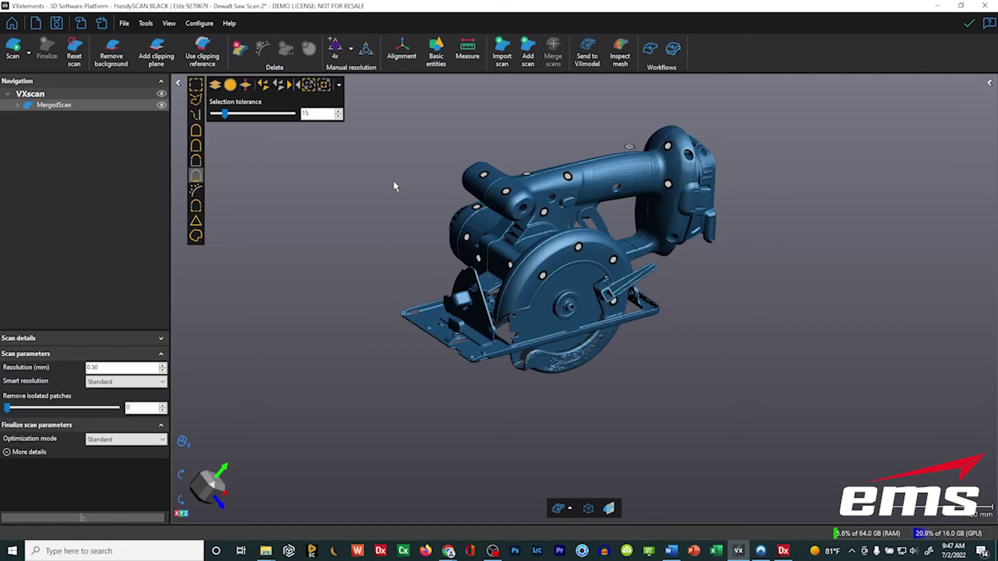
Step: Hide the positioning targets of the merged scan and inspect the complete saw from above
click(17, 105)
click(162, 117)
drag(487, 235, 556, 279)
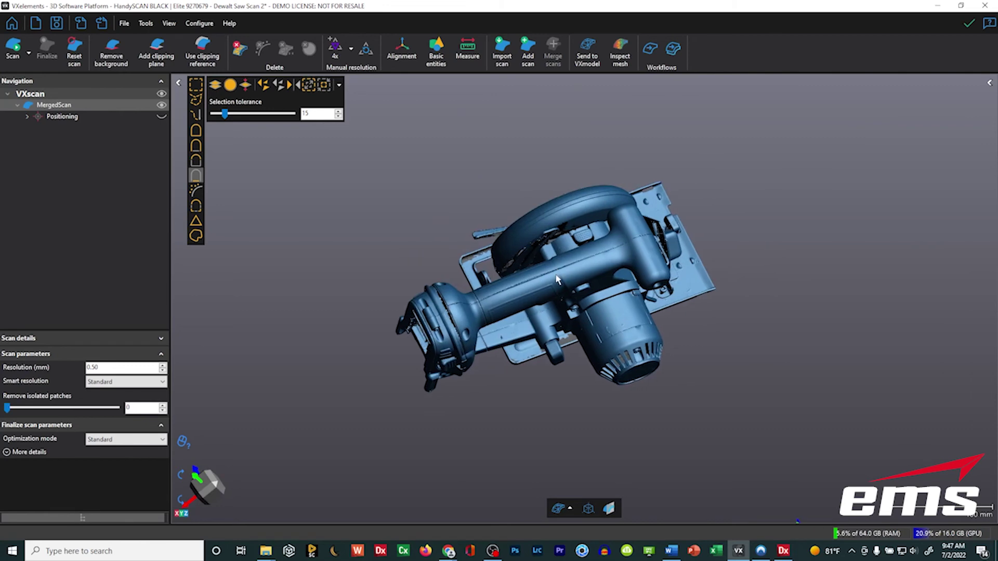
scroll(556, 280, up, 2)
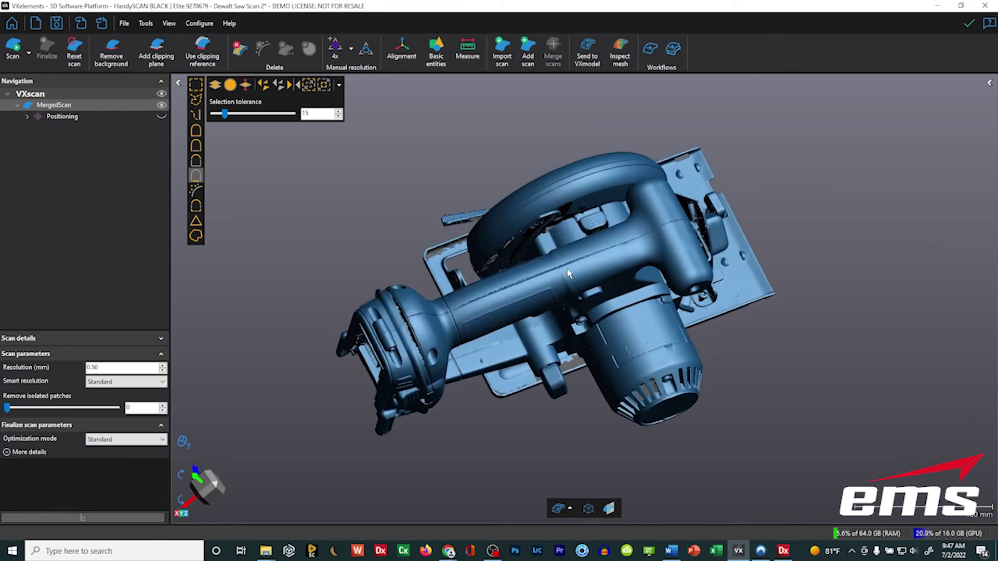
drag(592, 287, 589, 264)
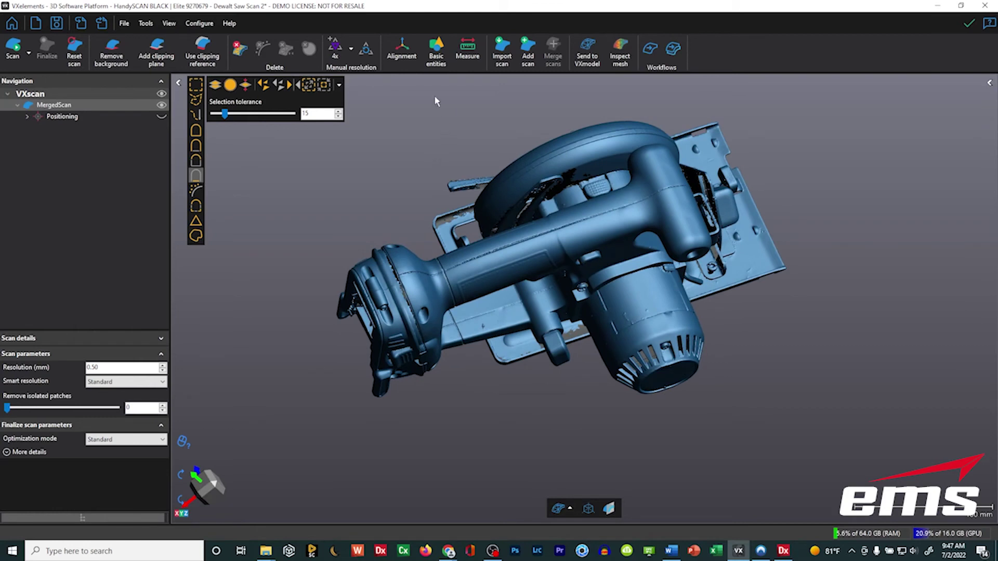
click(406, 56)
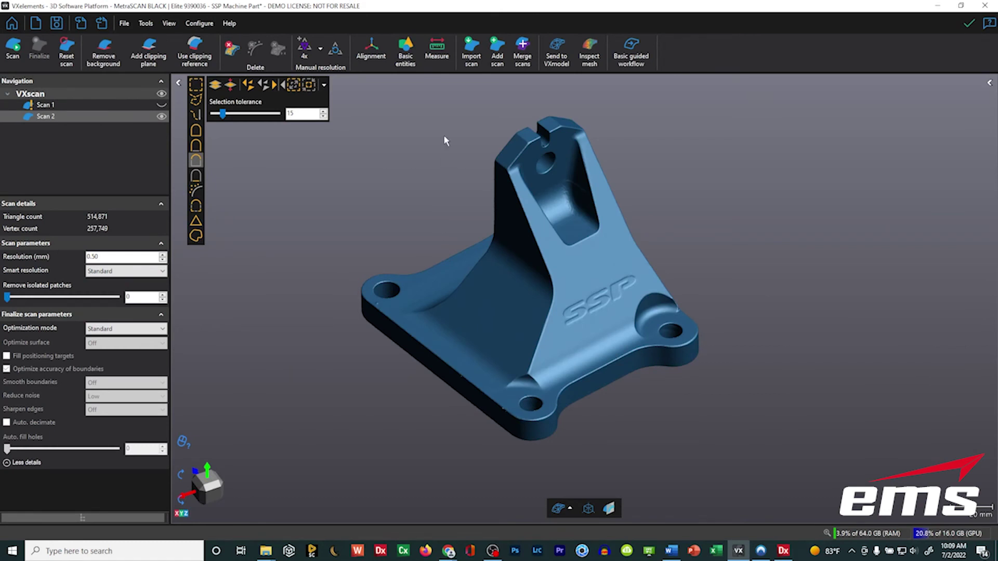
click(437, 58)
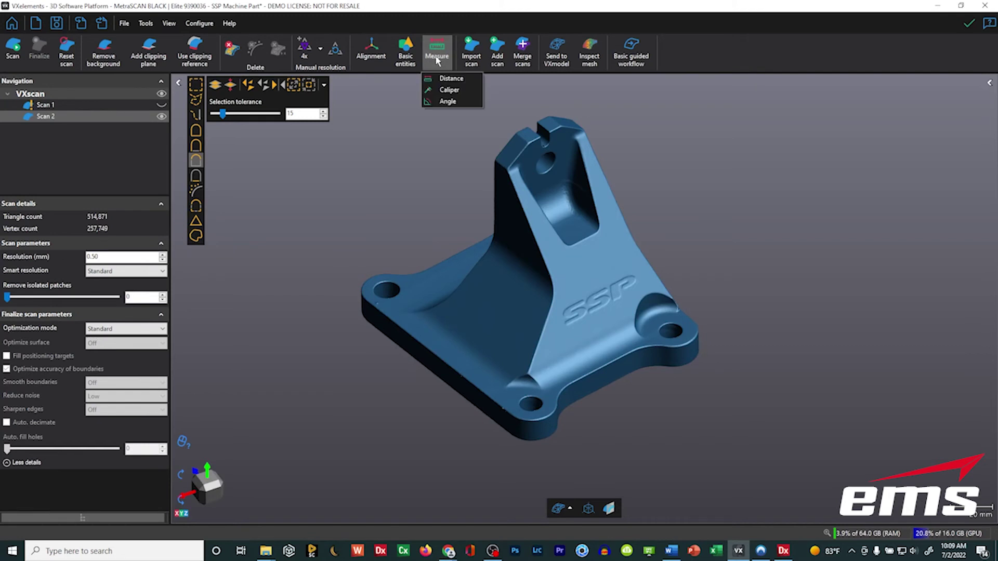
click(374, 59)
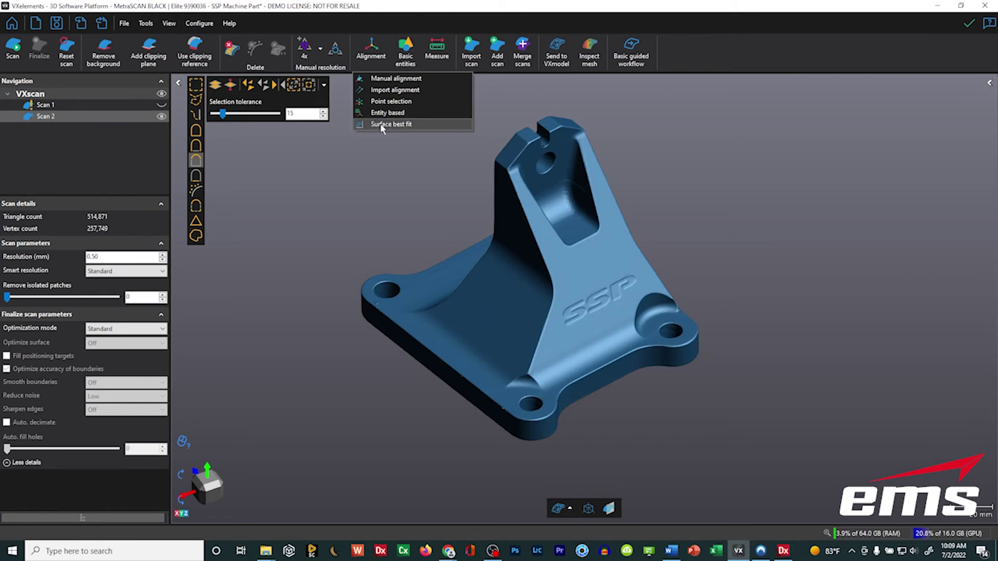
click(408, 49)
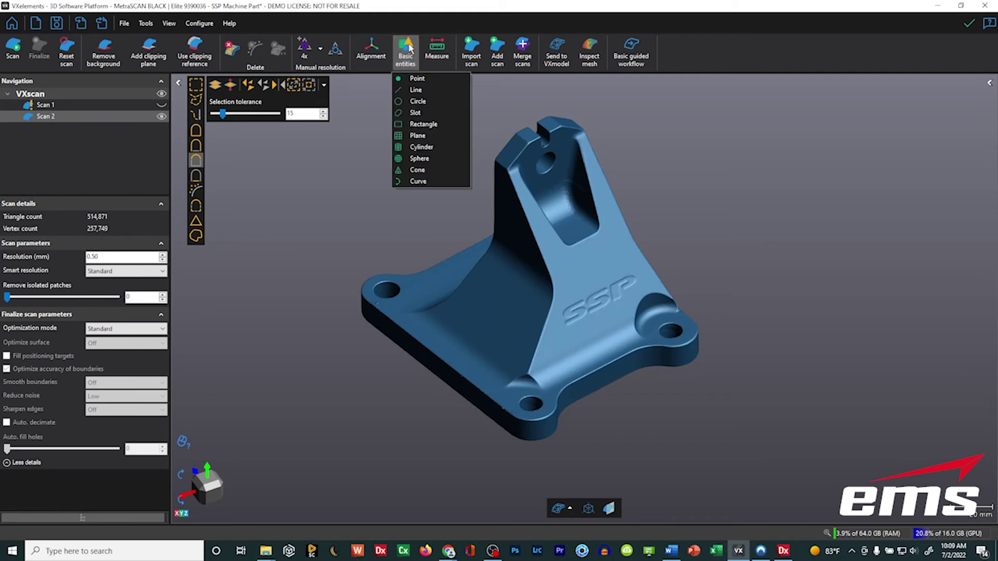
Step: Measure the thickness of the machine part's upright near its upper hole with a caliper measurement
click(436, 49)
click(436, 50)
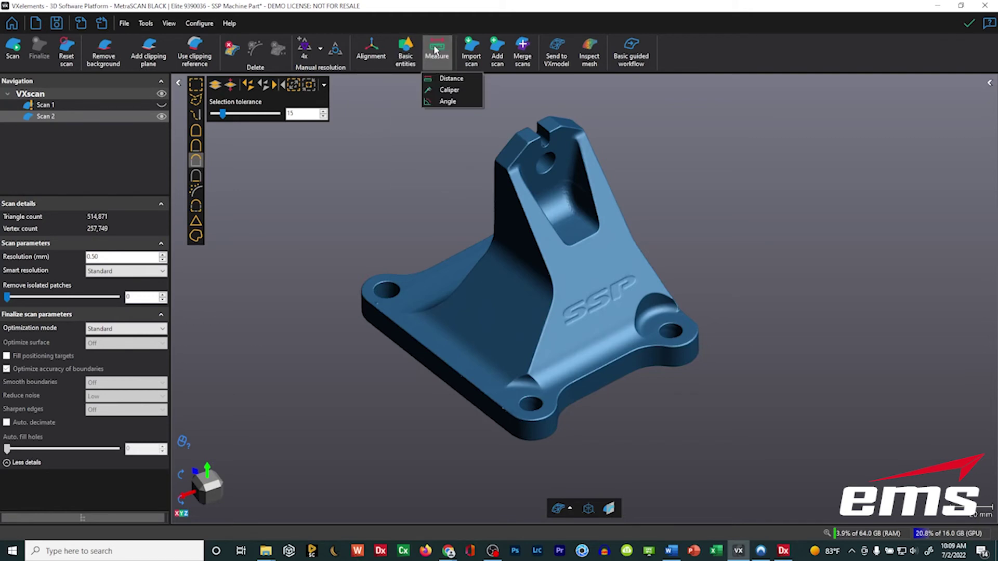
click(446, 90)
drag(455, 207, 501, 276)
scroll(501, 277, up, 3)
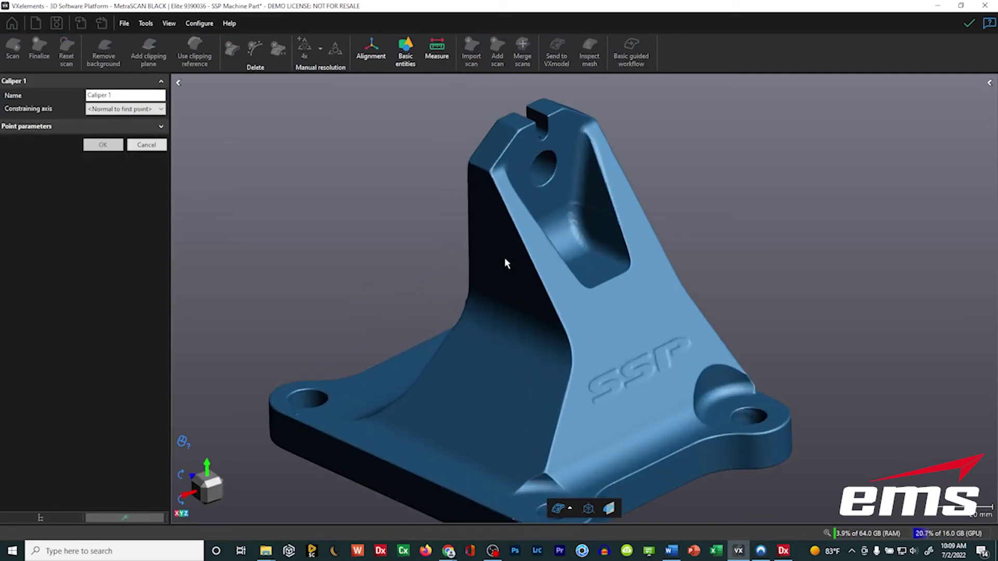
middle_drag(467, 240, 478, 305)
drag(479, 305, 523, 251)
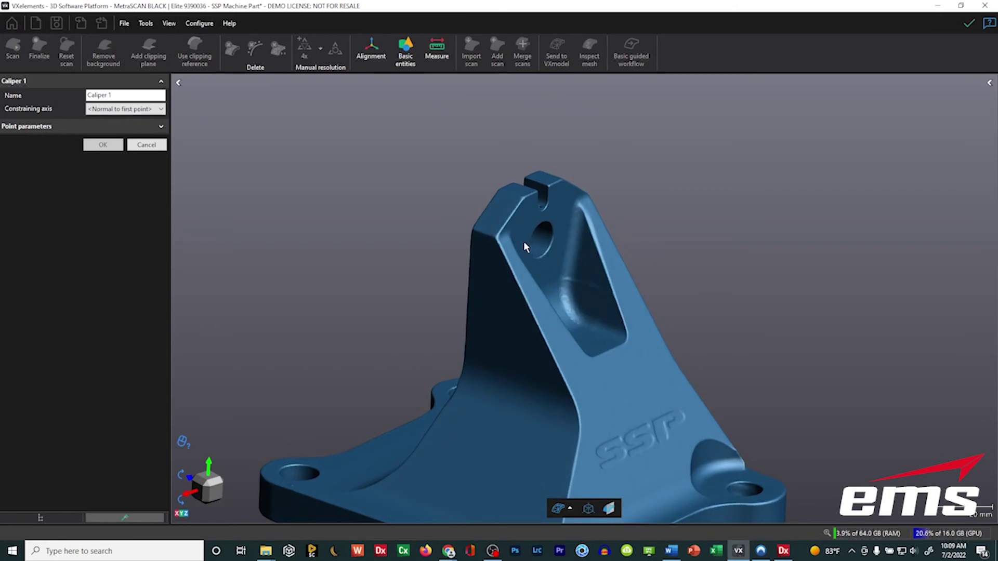
drag(524, 215, 508, 235)
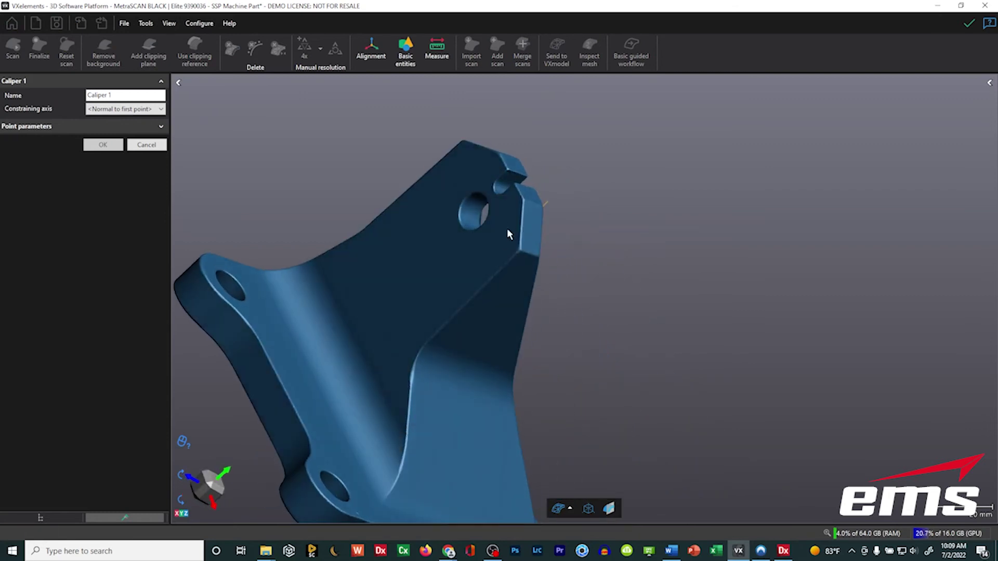
click(510, 212)
drag(600, 267, 571, 256)
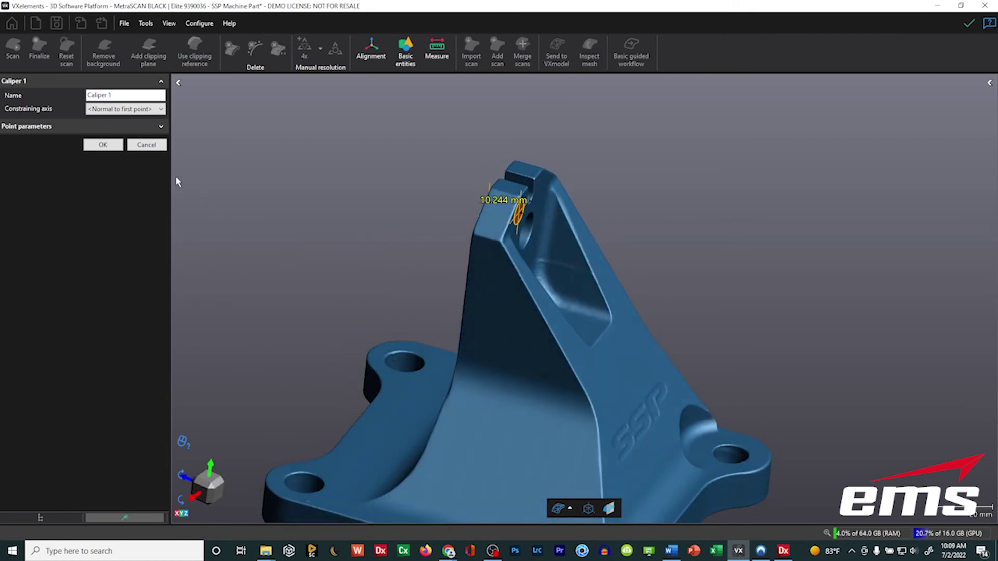
click(103, 144)
Step: Create a plane on the long flat side face of the machine part's base from the mesh
scroll(326, 262, down, 2)
drag(393, 291, 470, 262)
scroll(471, 266, down, 2)
middle_drag(479, 276, 508, 283)
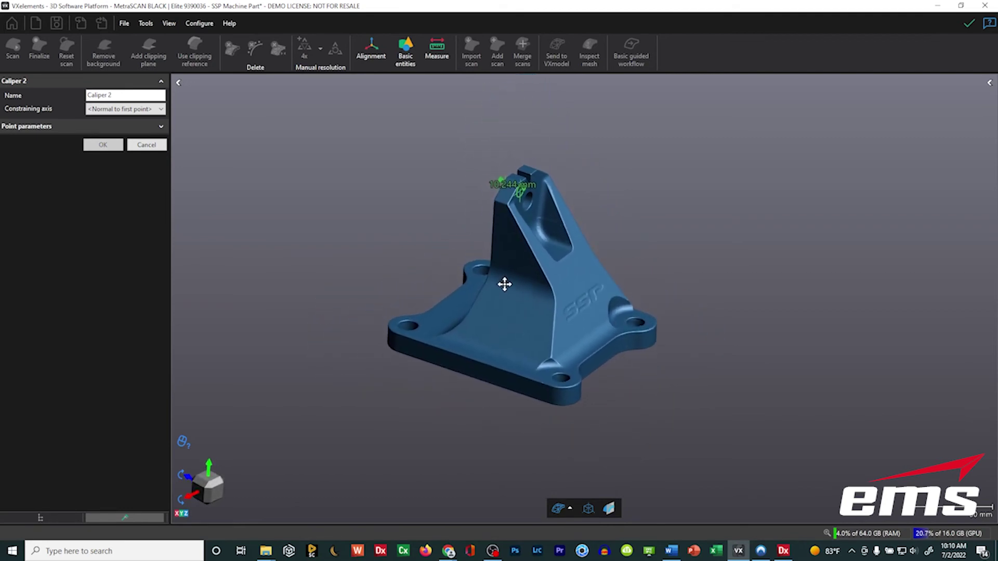
click(403, 65)
click(411, 134)
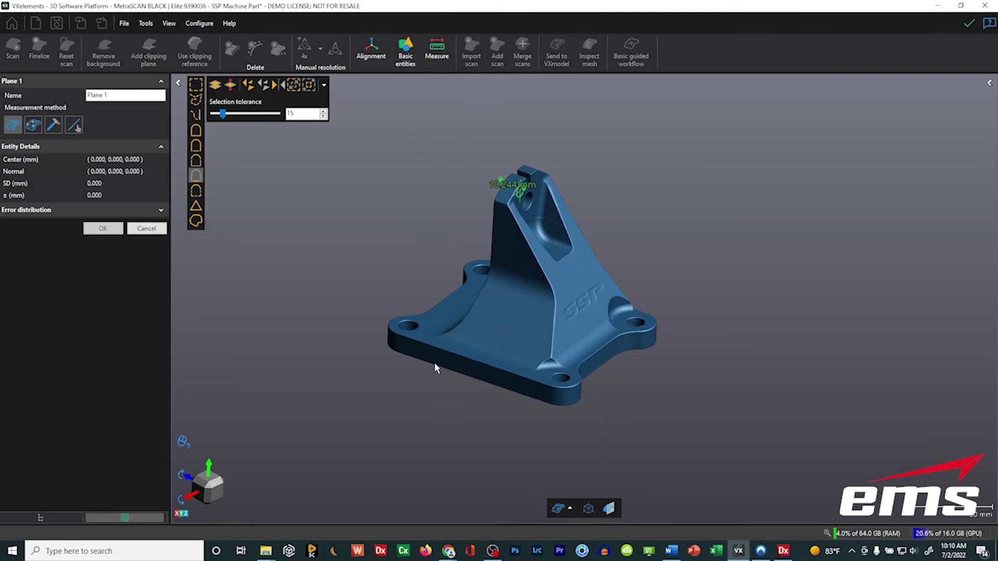
click(468, 365)
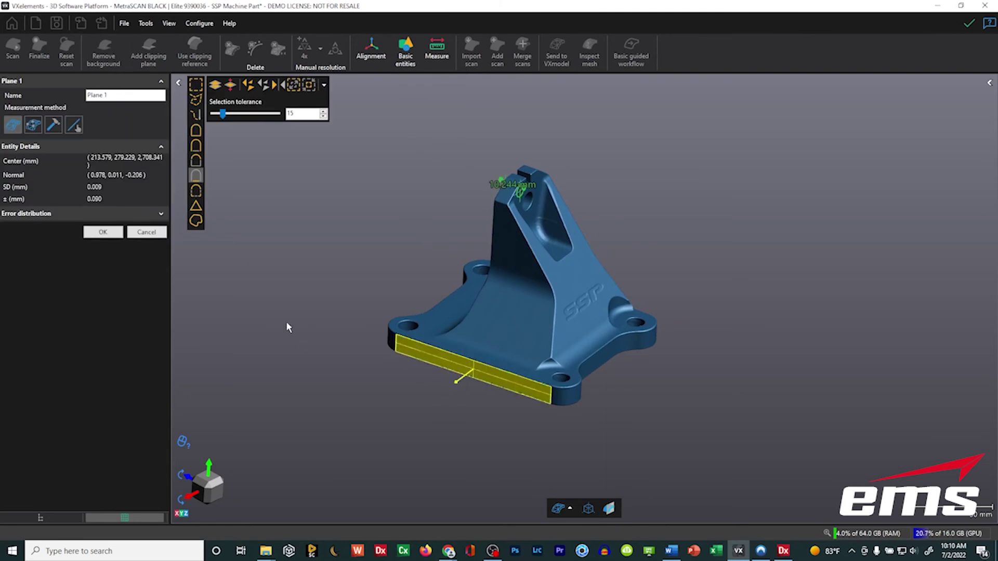
click(103, 231)
Step: Create mesh planes on the opposite long flat side face of the machine part's base and on its flat underside
drag(507, 395, 485, 401)
click(472, 325)
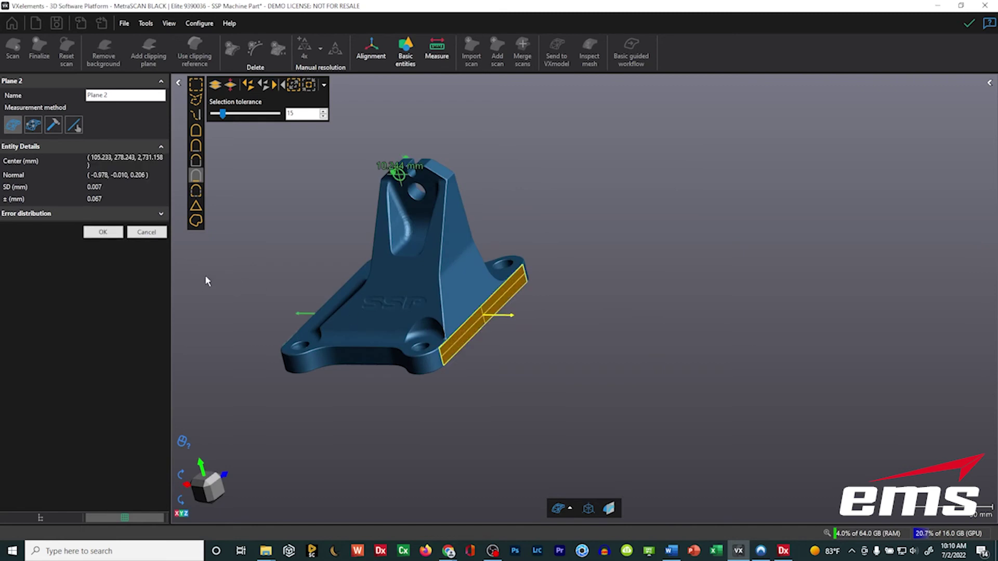
key(Return)
drag(441, 357, 596, 345)
click(596, 345)
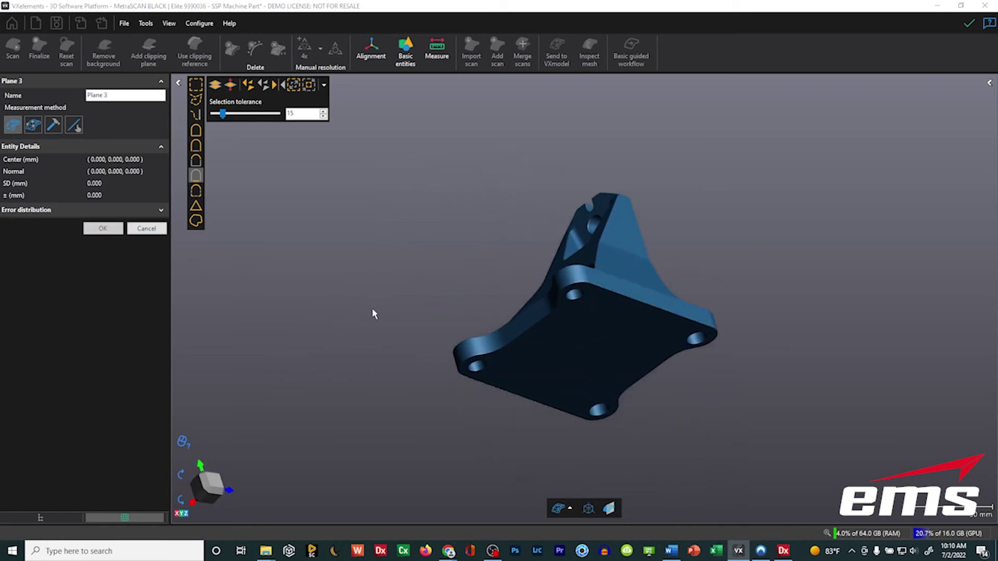
click(103, 232)
Step: Create cylinders in the two base holes at the ends of the long side face that carries Plane 1
drag(434, 236, 489, 244)
middle_drag(407, 273, 514, 281)
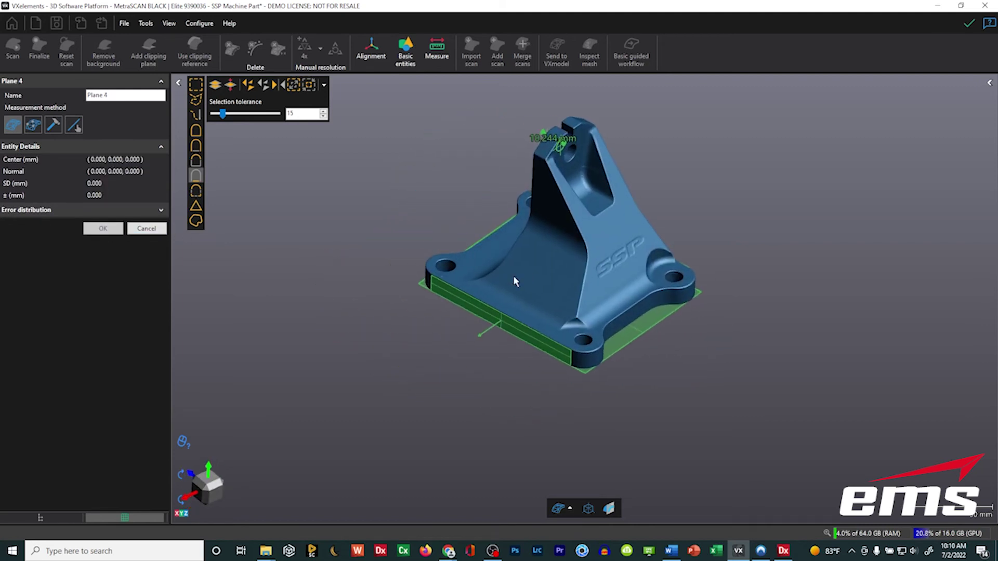
click(405, 52)
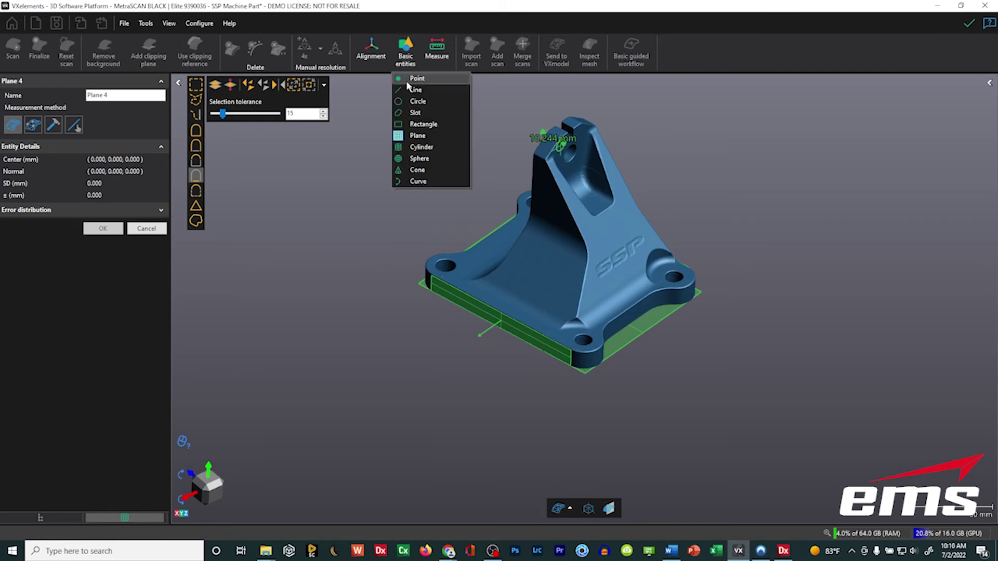
click(421, 147)
click(447, 263)
click(103, 255)
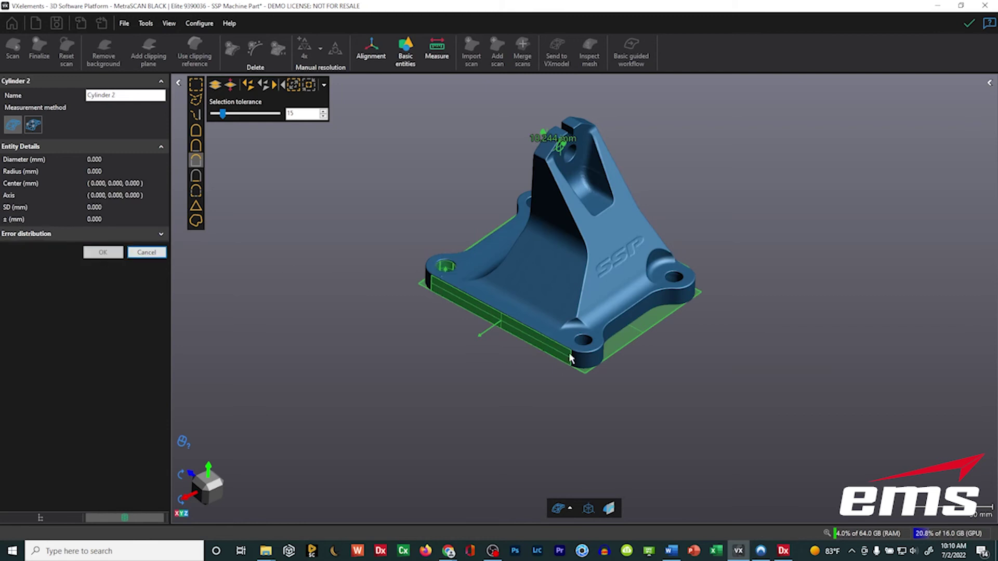
click(583, 340)
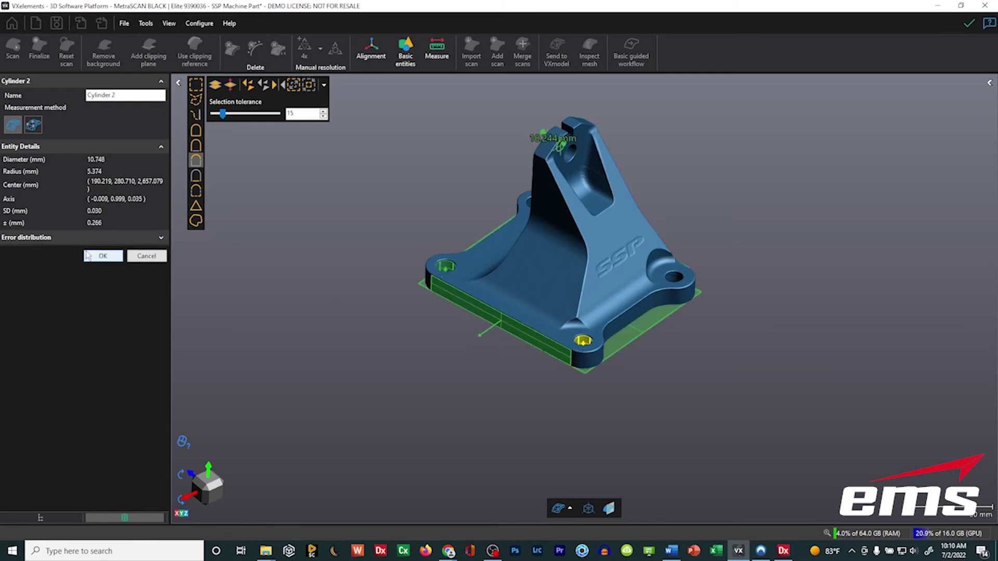
click(102, 255)
mouse_move(472, 374)
middle_down()
mouse_move(482, 394)
mouse_move(477, 383)
middle_up()
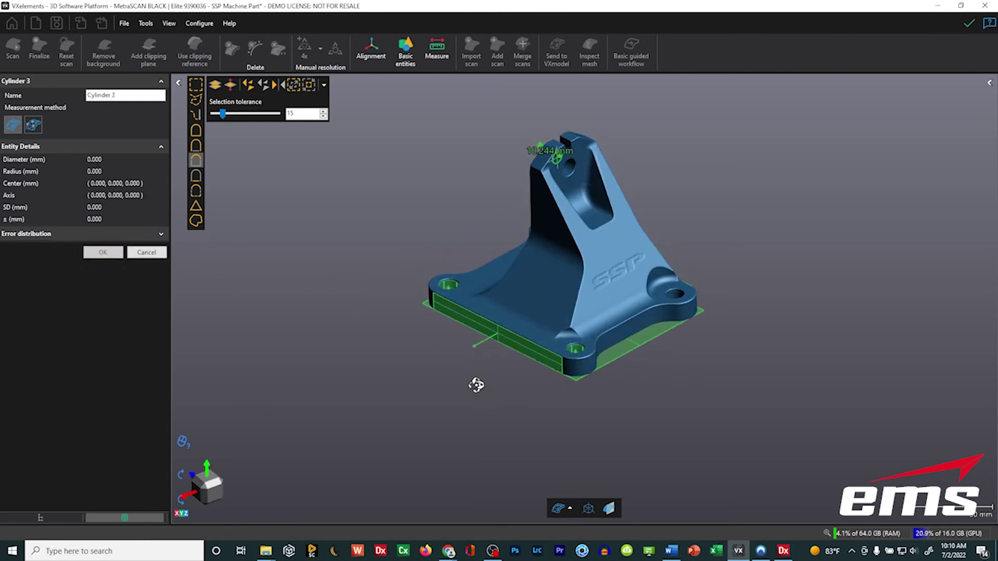
click(155, 252)
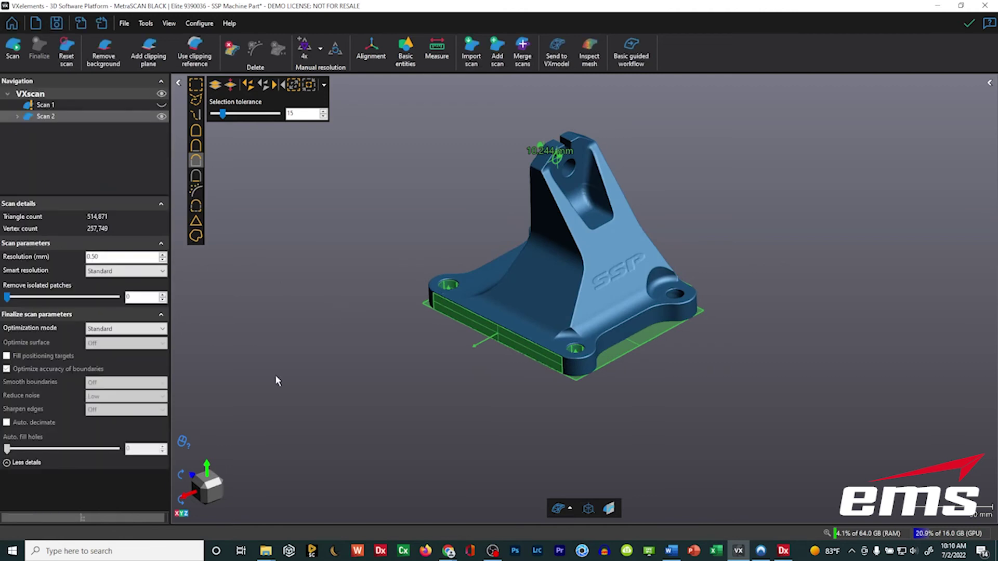
click(206, 470)
right_drag(225, 466, 657, 281)
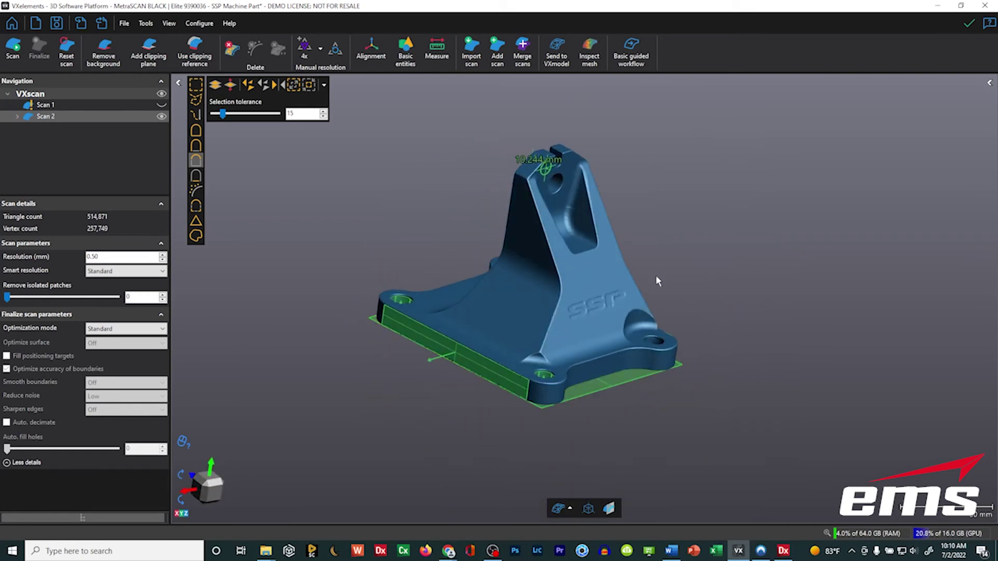
click(442, 50)
click(448, 79)
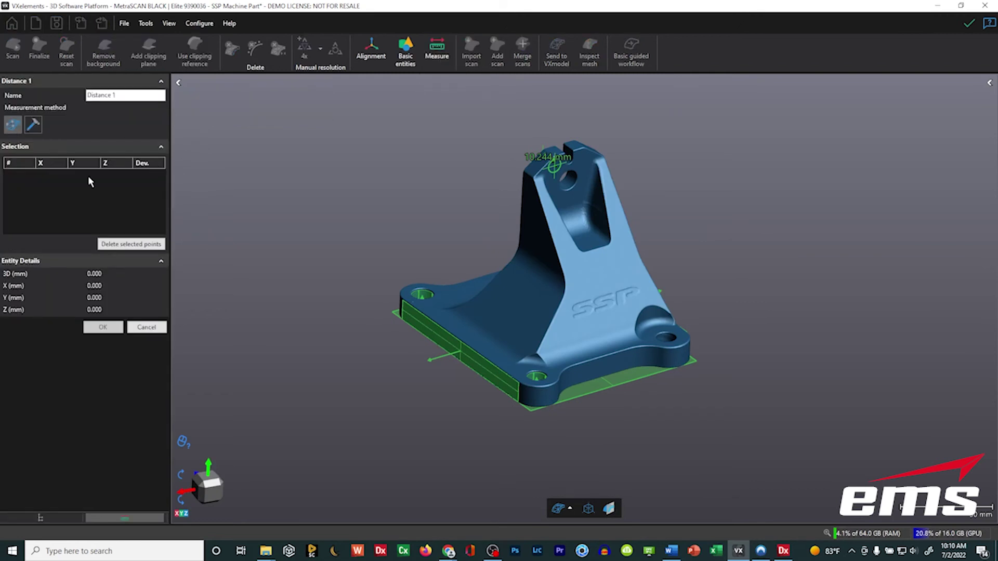
click(452, 294)
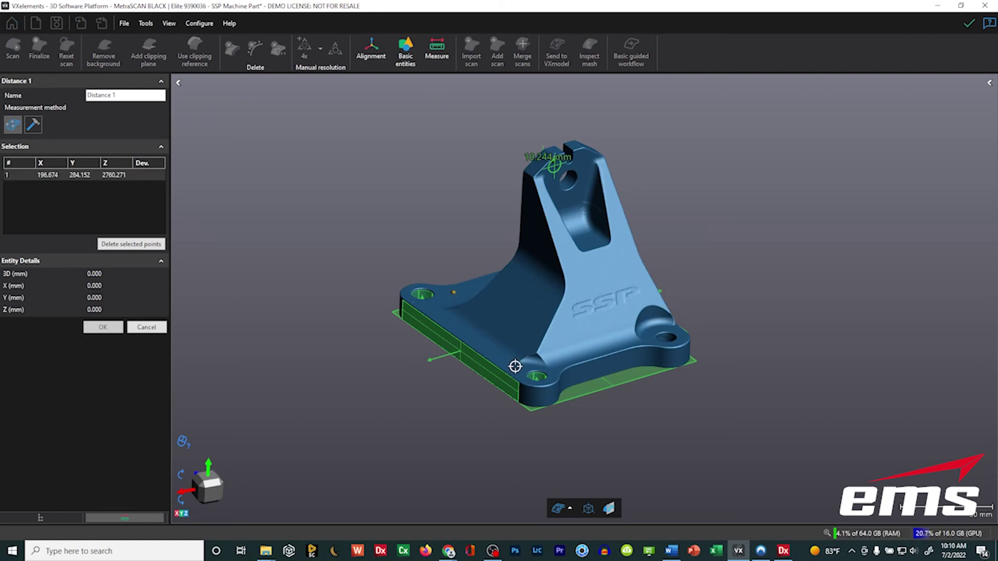
click(513, 369)
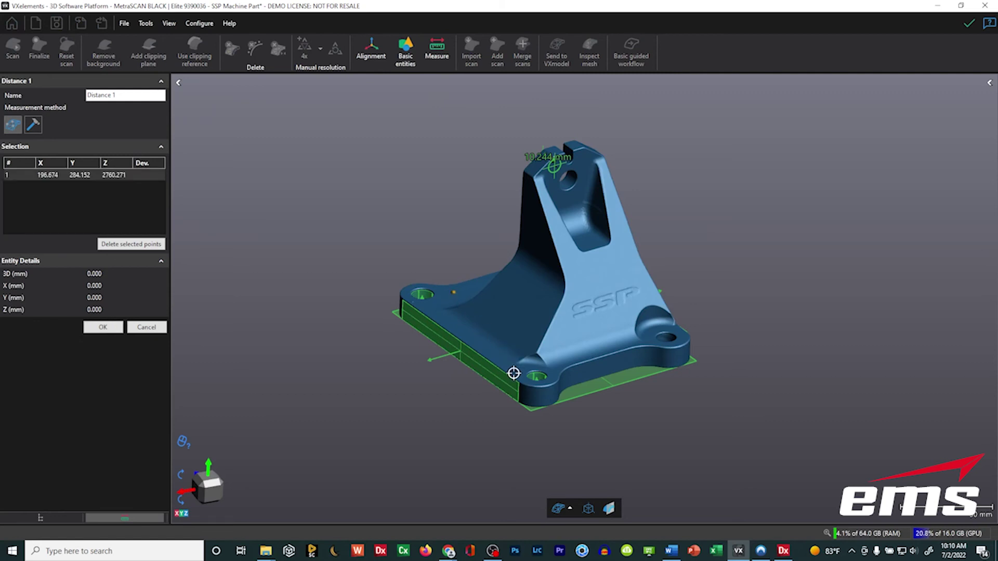
click(156, 329)
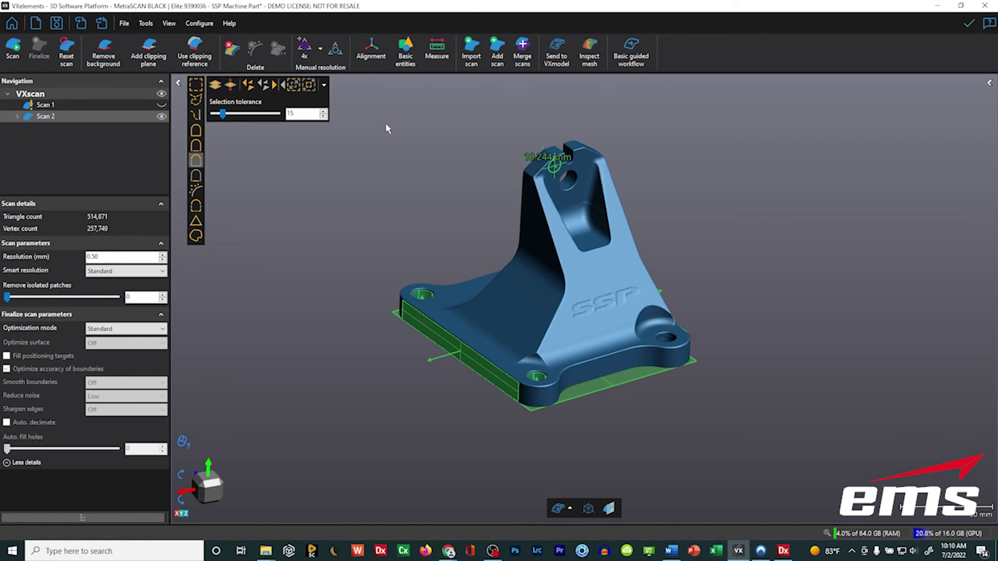
Step: Measure a constructed distance across the base between Plane 1 and Plane 2 - Center
click(437, 50)
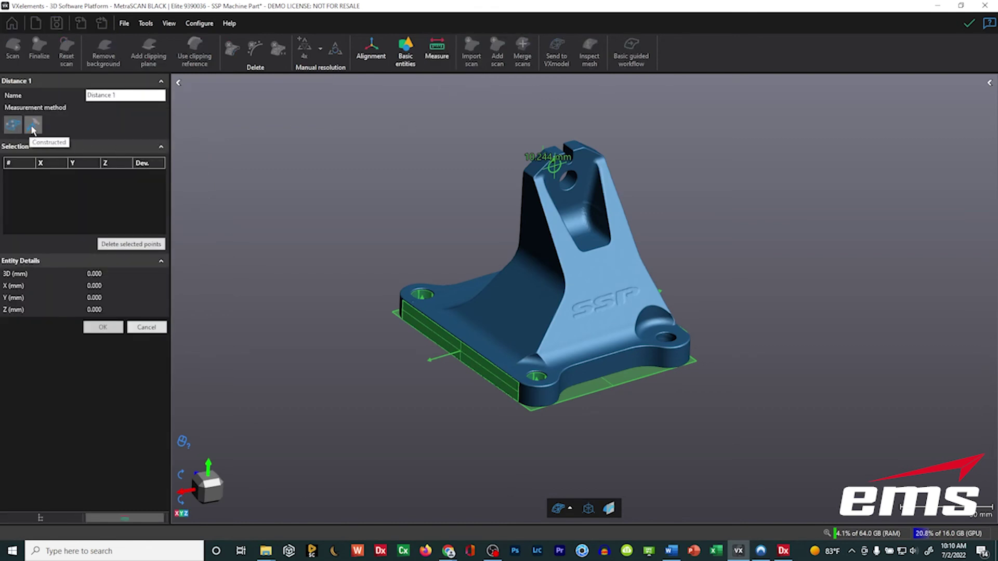
click(32, 126)
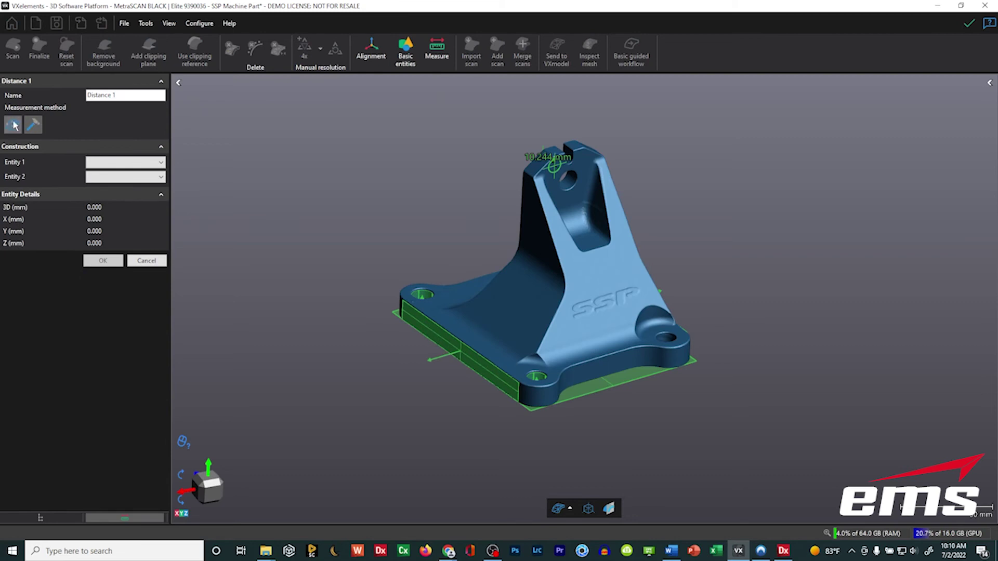
click(143, 163)
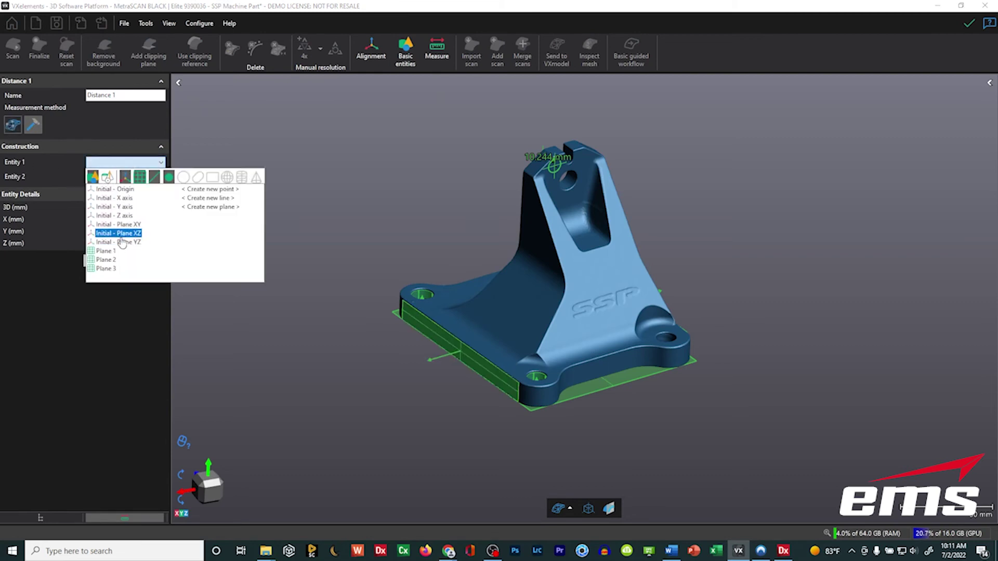
click(115, 251)
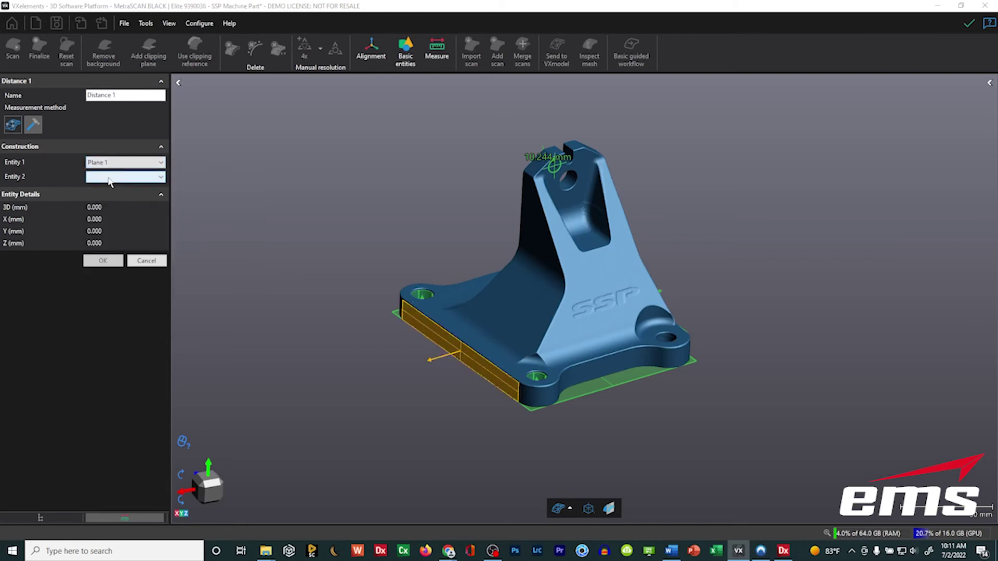
click(130, 177)
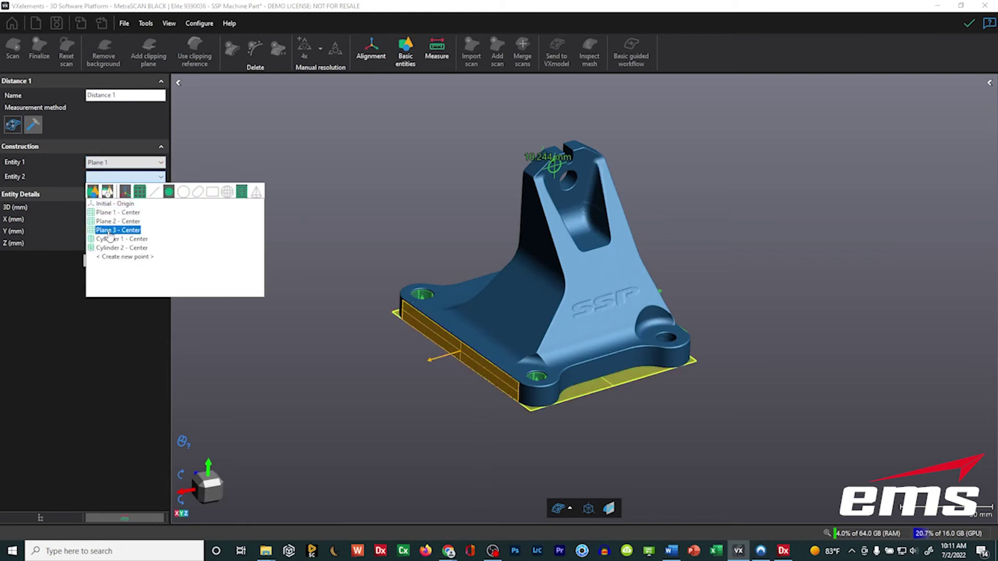
click(109, 221)
mouse_move(629, 260)
mouse_down()
mouse_move(637, 245)
mouse_move(624, 279)
mouse_move(637, 260)
mouse_move(613, 257)
mouse_up()
click(103, 261)
Step: Measure a constructed distance between the two base holes from Cylinder 1 - Axis to Cylinder 2 - Center
drag(454, 155, 454, 149)
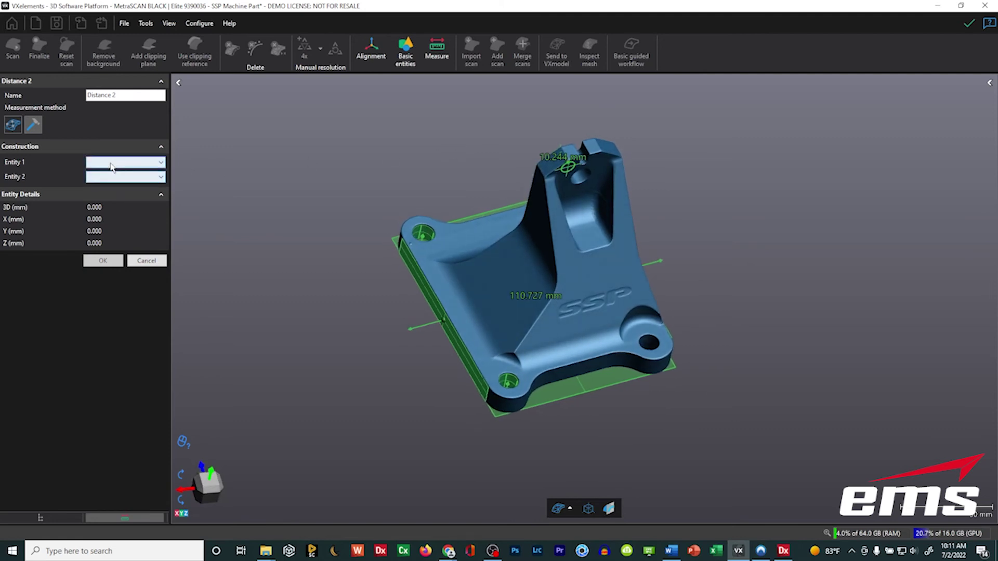
click(111, 165)
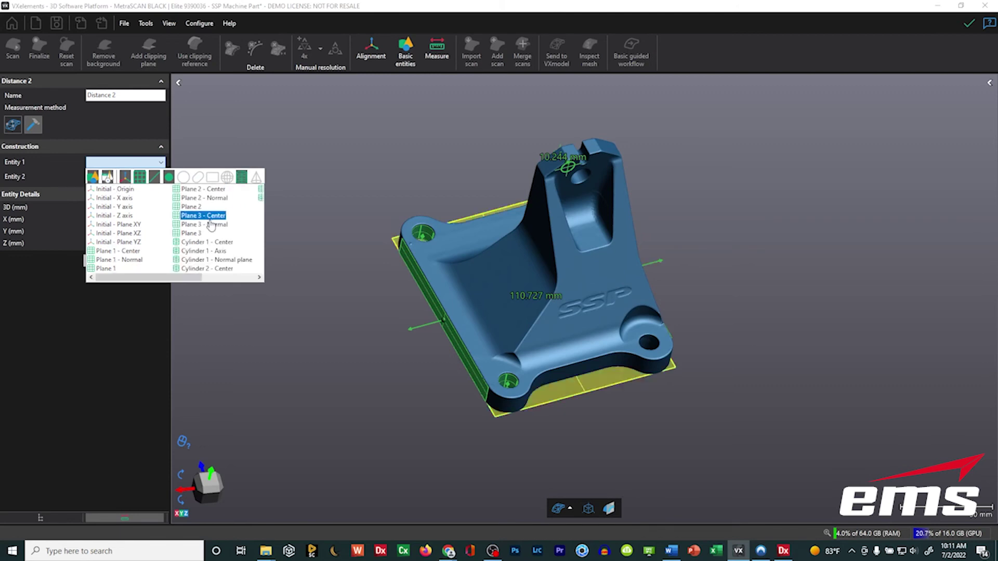
click(204, 252)
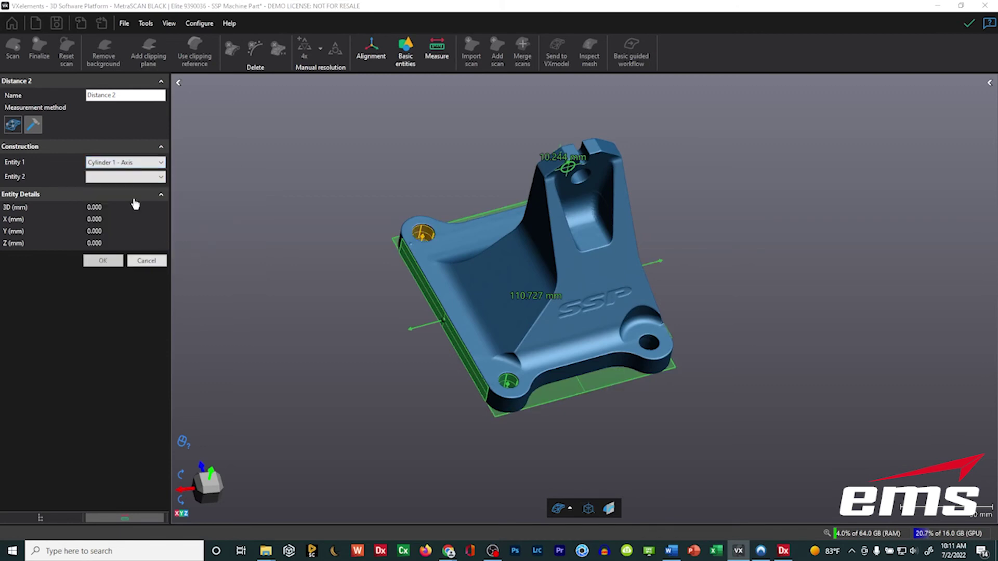
click(125, 178)
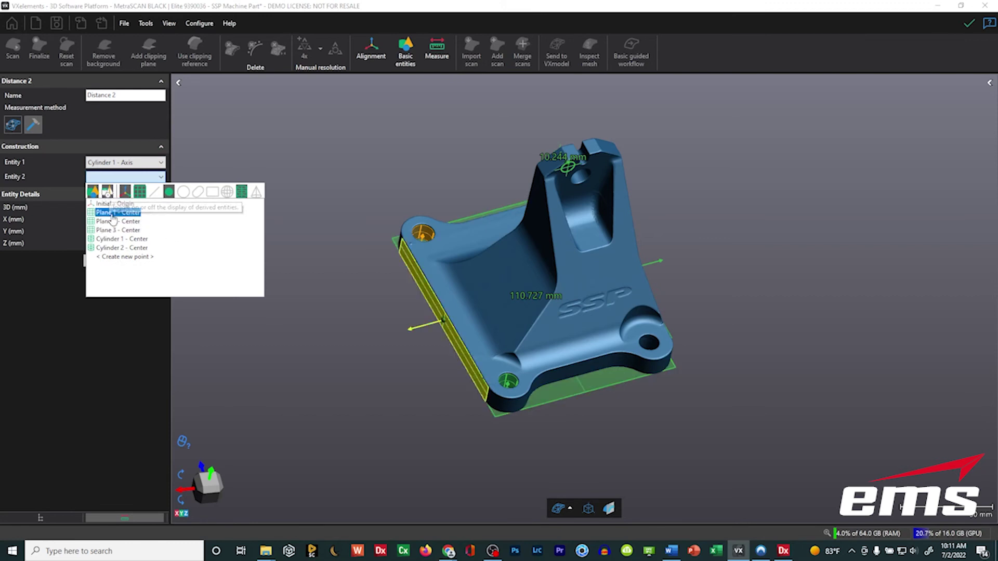
click(140, 191)
click(139, 192)
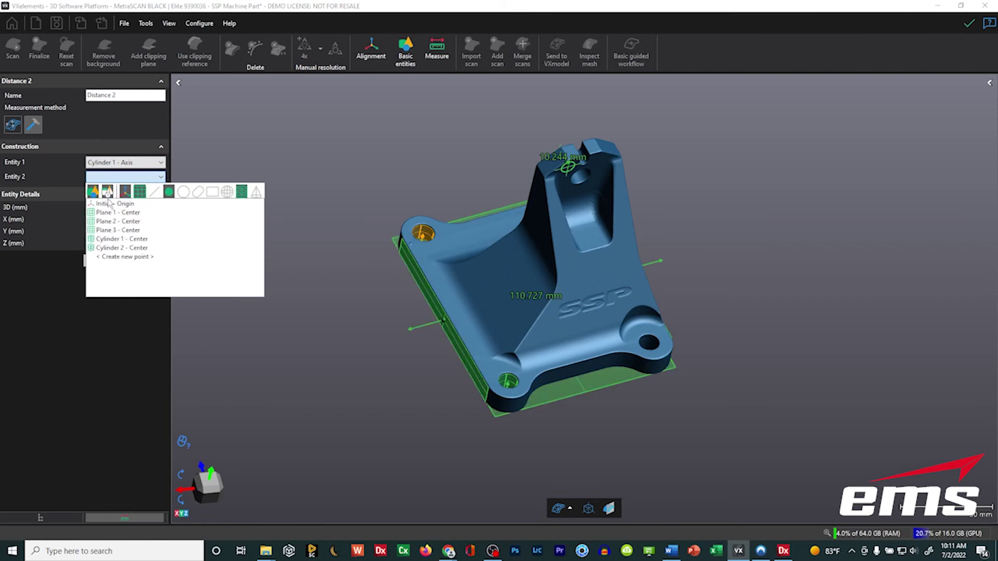
click(110, 249)
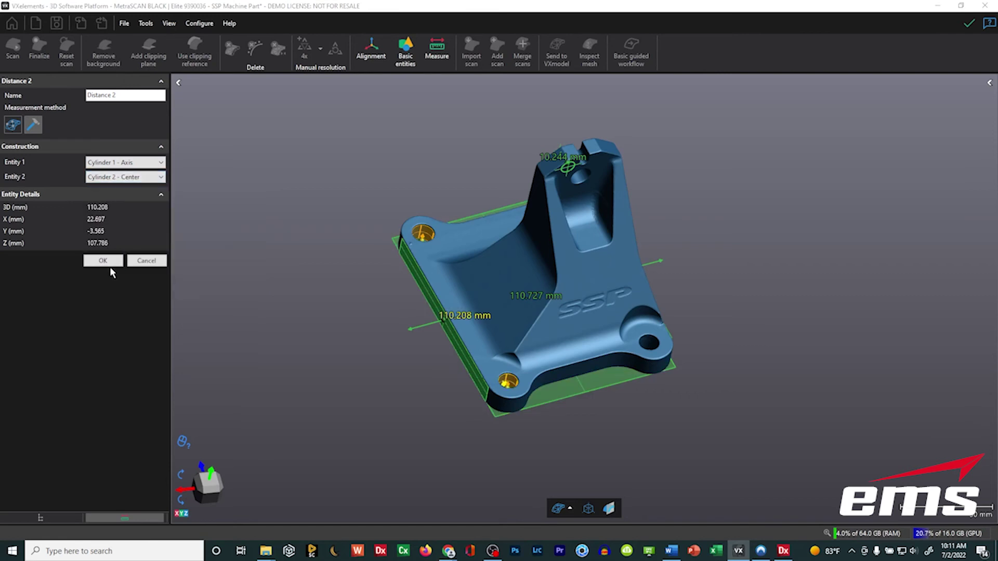
click(104, 261)
Step: Measure the acute angle between the base's underside, Plane 3, and its side face, Plane 2
mouse_move(488, 179)
mouse_down()
mouse_move(485, 191)
mouse_move(486, 164)
mouse_up()
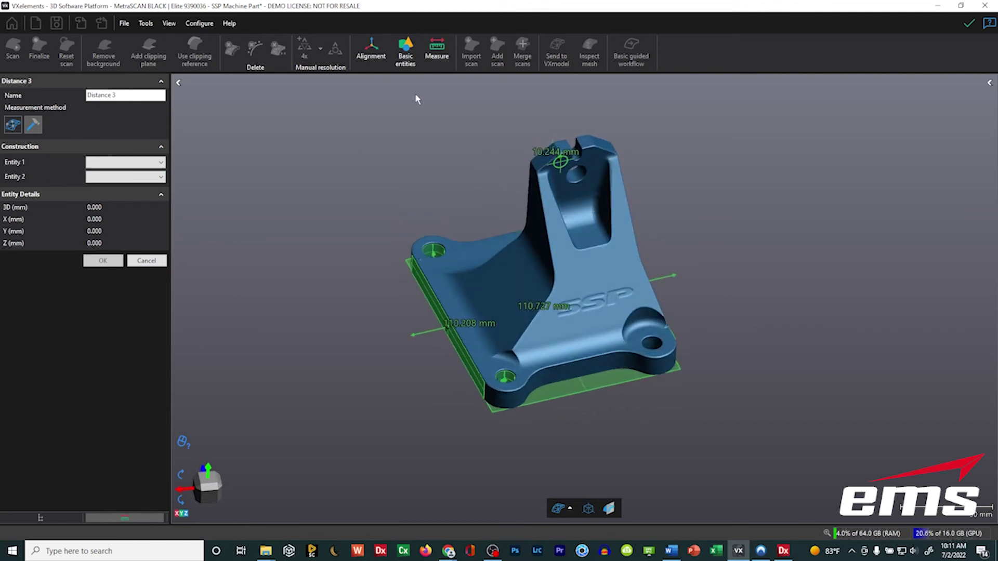
click(438, 50)
click(443, 104)
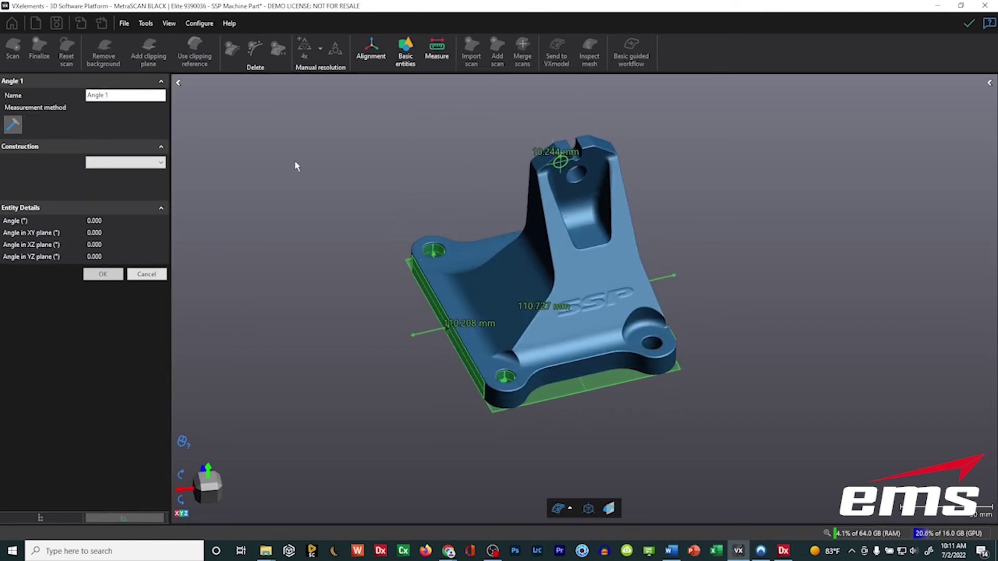
click(130, 177)
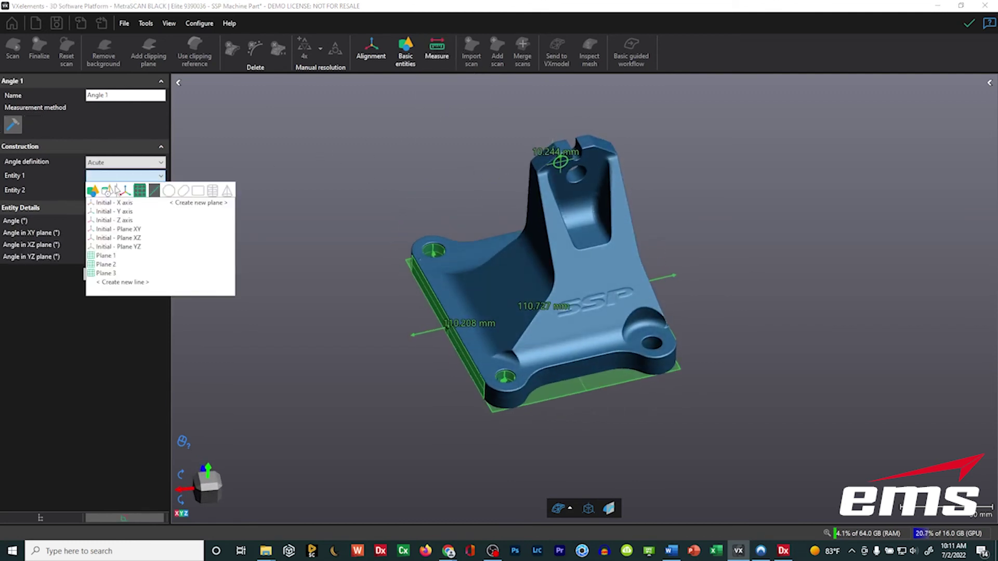
click(125, 273)
click(125, 190)
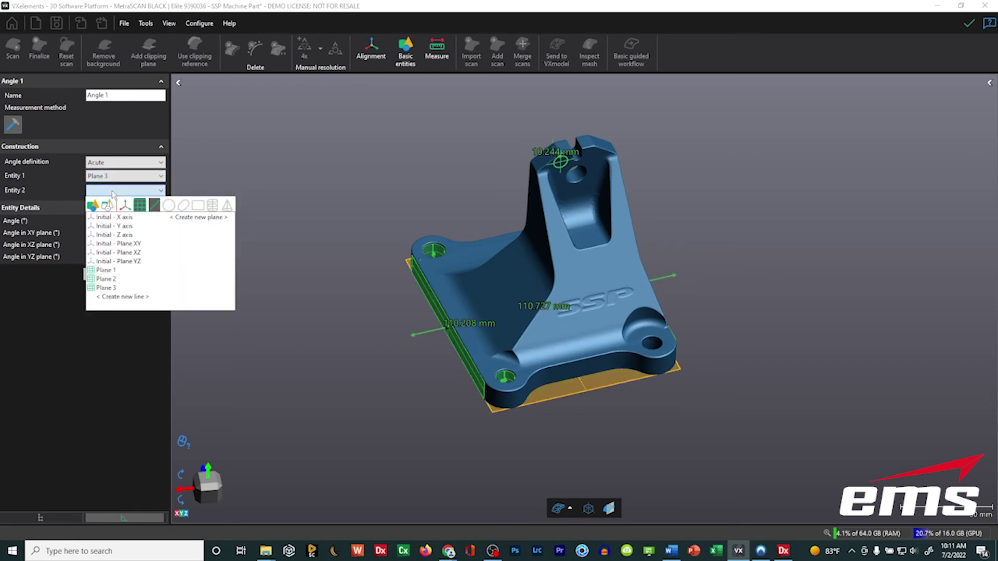
click(106, 279)
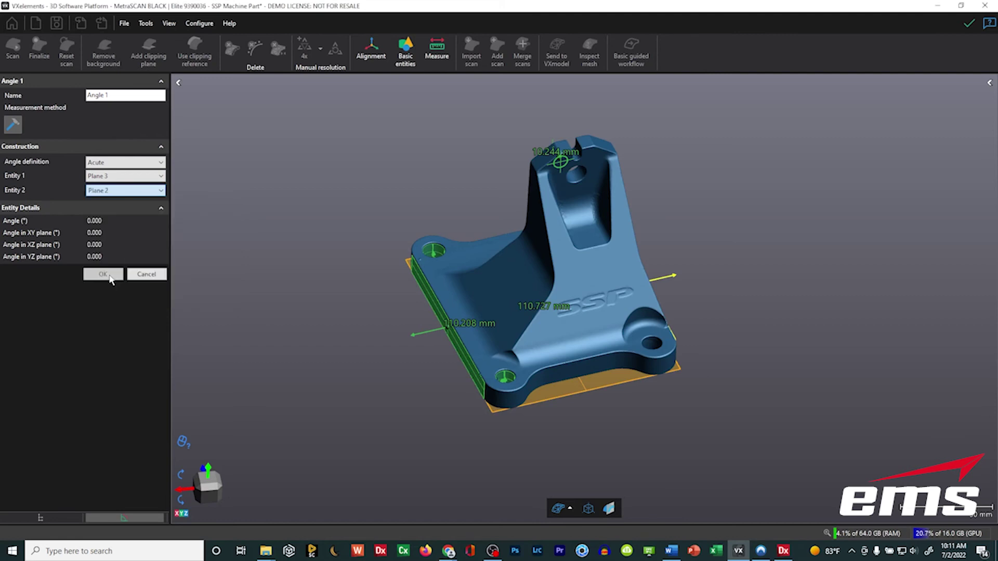
drag(410, 299, 499, 312)
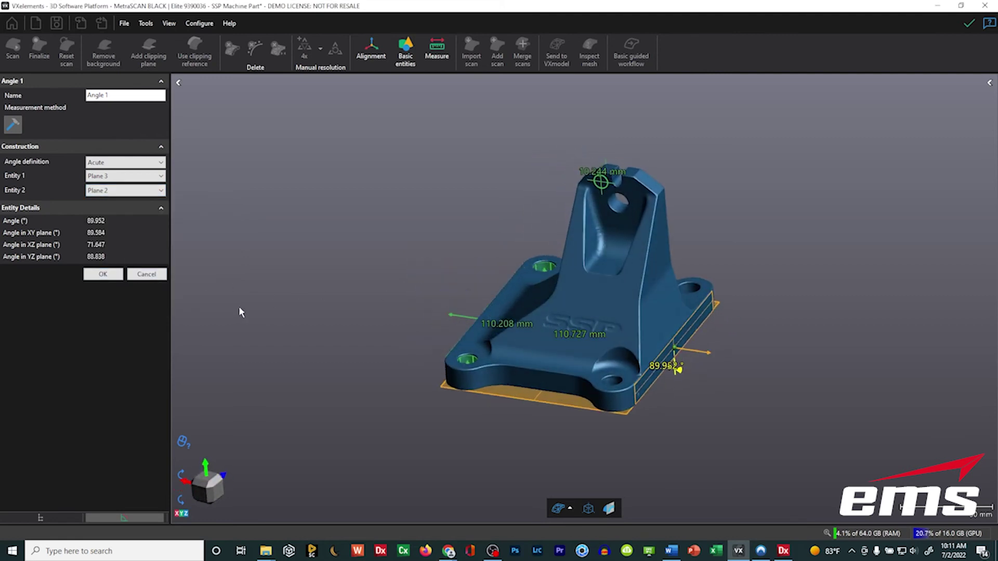
click(103, 274)
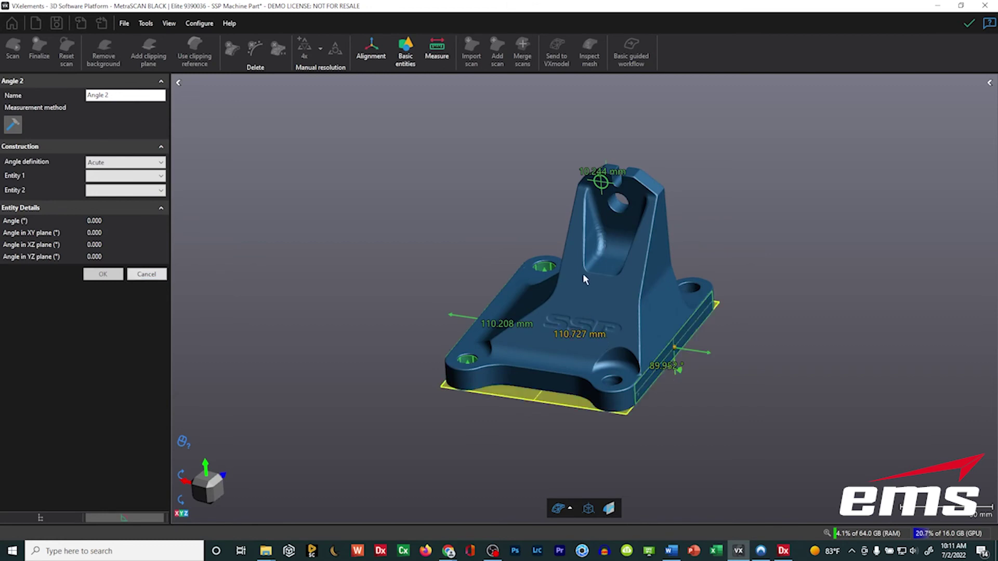
middle_drag(589, 288, 586, 226)
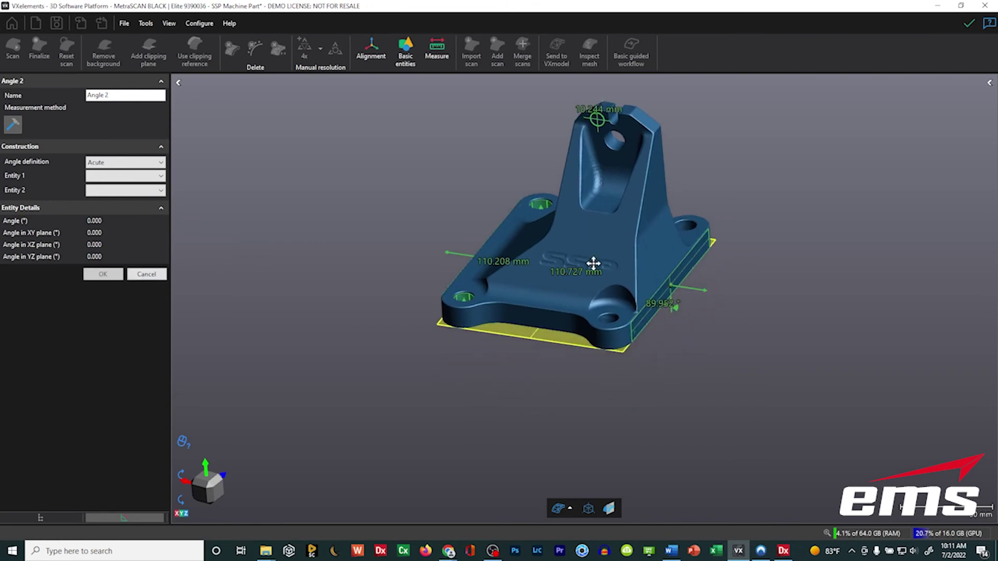
click(146, 273)
drag(556, 308, 495, 267)
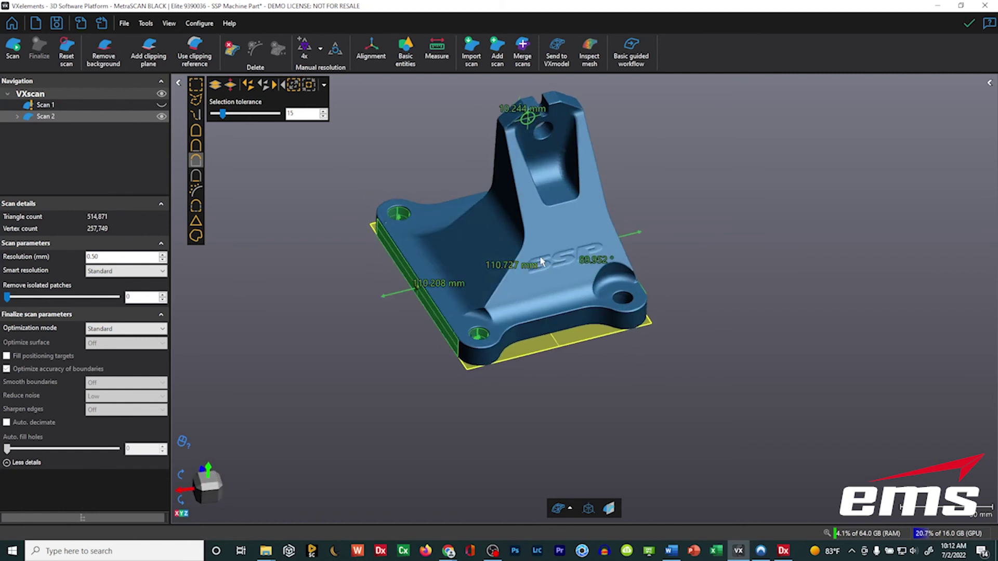
scroll(562, 254, up, 3)
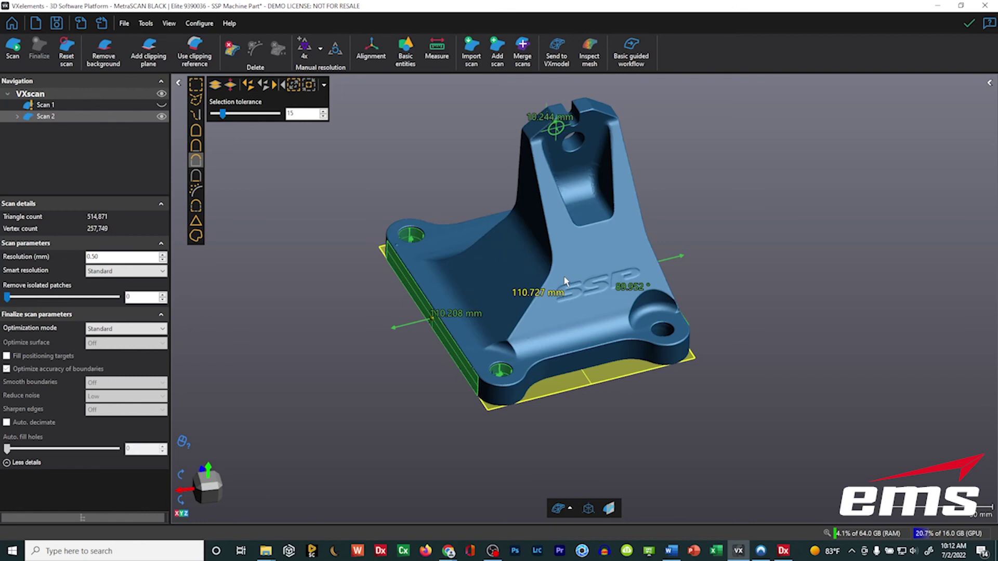
drag(564, 280, 575, 247)
drag(498, 296, 525, 309)
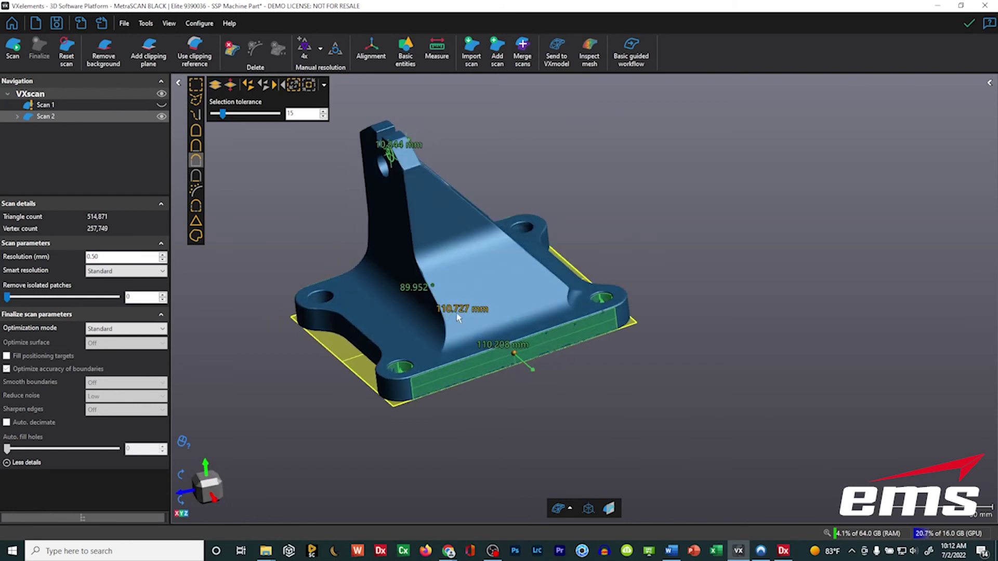
Step: Move the 110.727 mm distance label slightly lower over the machine part's sloped face
drag(497, 307, 499, 315)
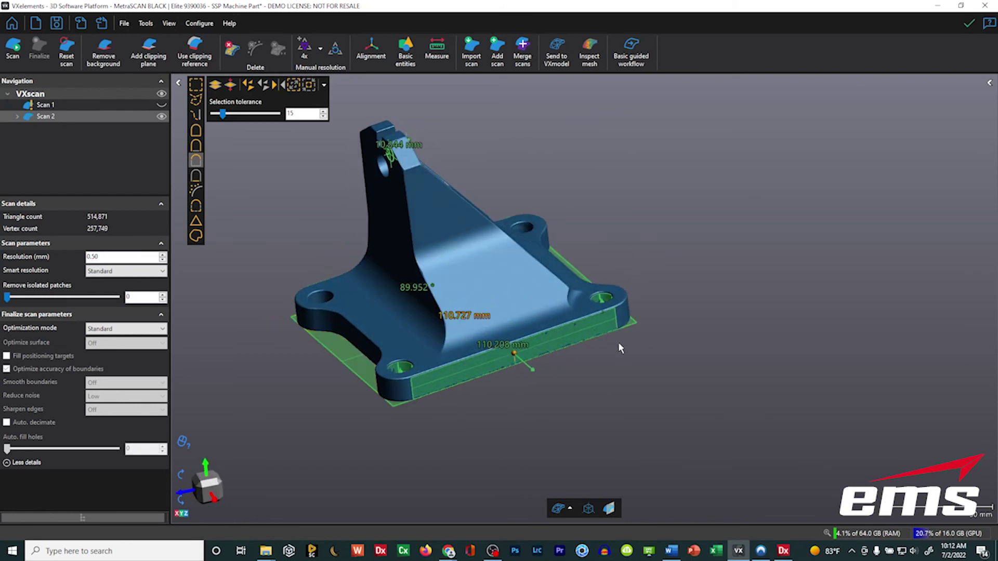
middle_drag(640, 397, 692, 376)
drag(692, 376, 600, 351)
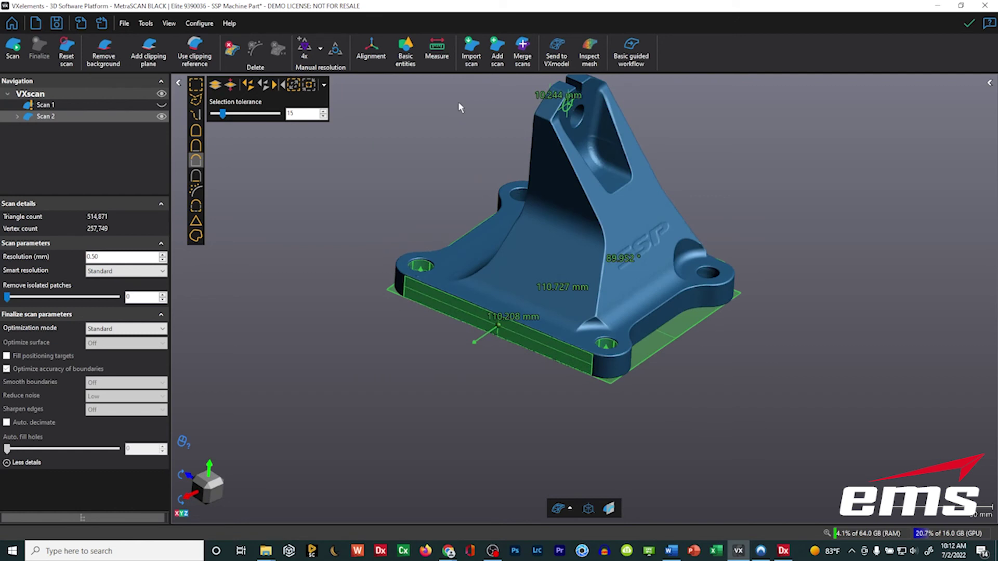
click(435, 58)
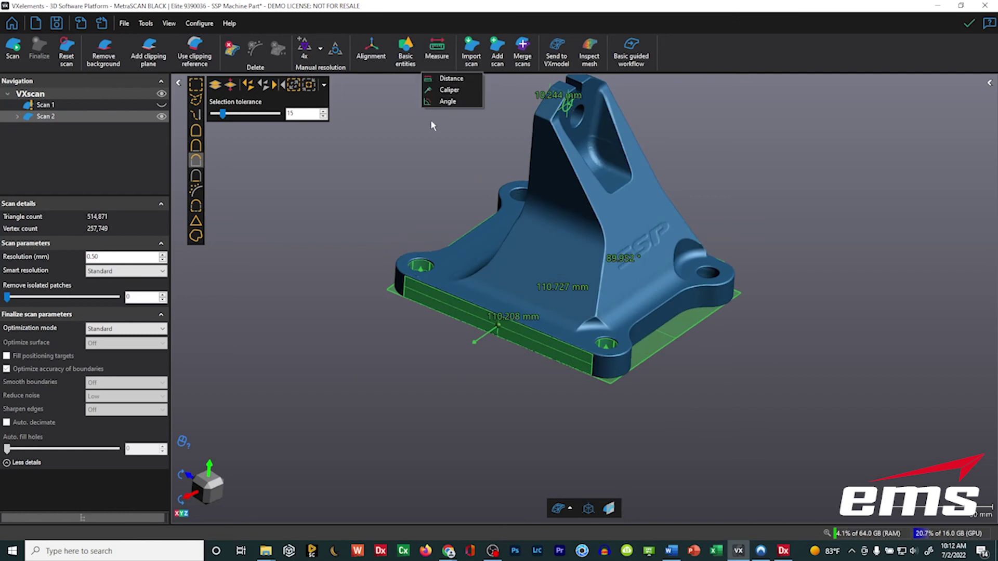
right_drag(755, 179, 724, 225)
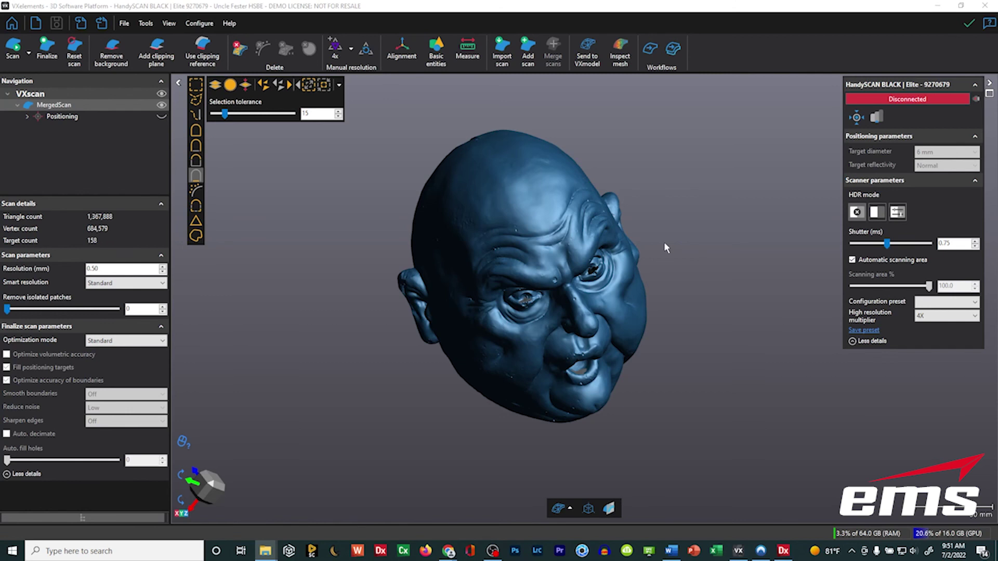
Step: Finalize the merged head scan with the optimization mode set to Custom and Watertight enabled
drag(543, 329, 511, 311)
scroll(562, 322, up, 2)
drag(571, 334, 559, 371)
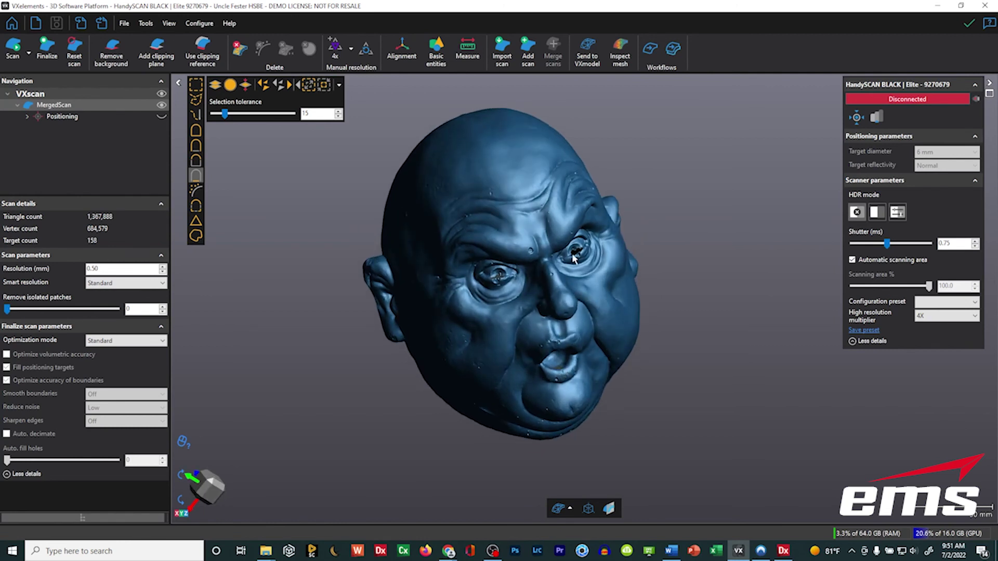
drag(557, 291, 558, 290)
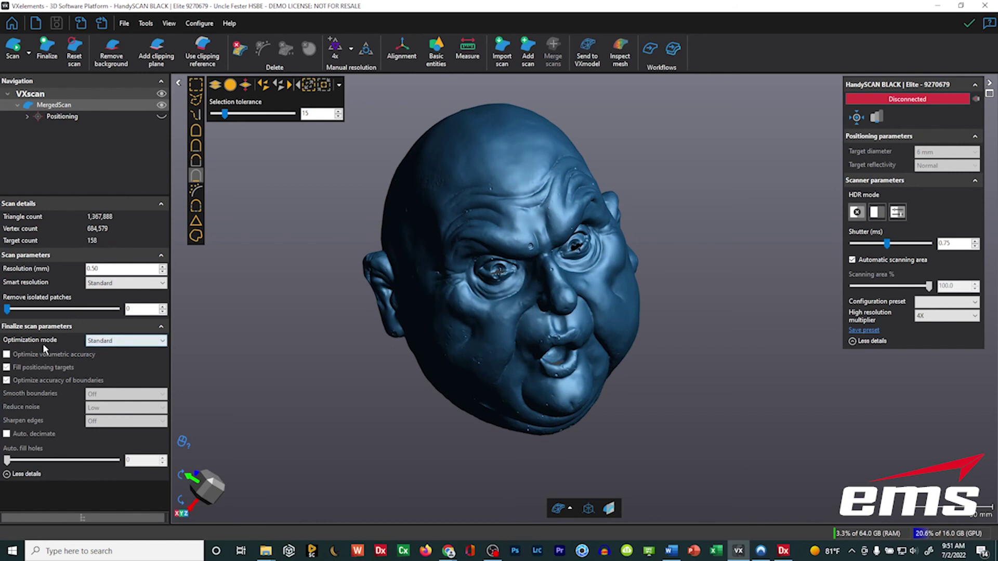
click(126, 341)
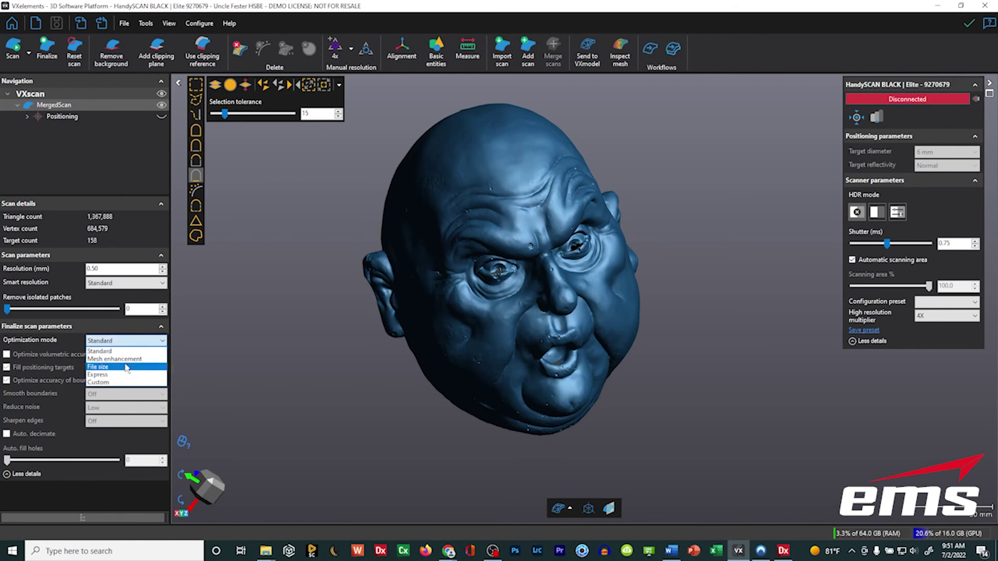
click(126, 382)
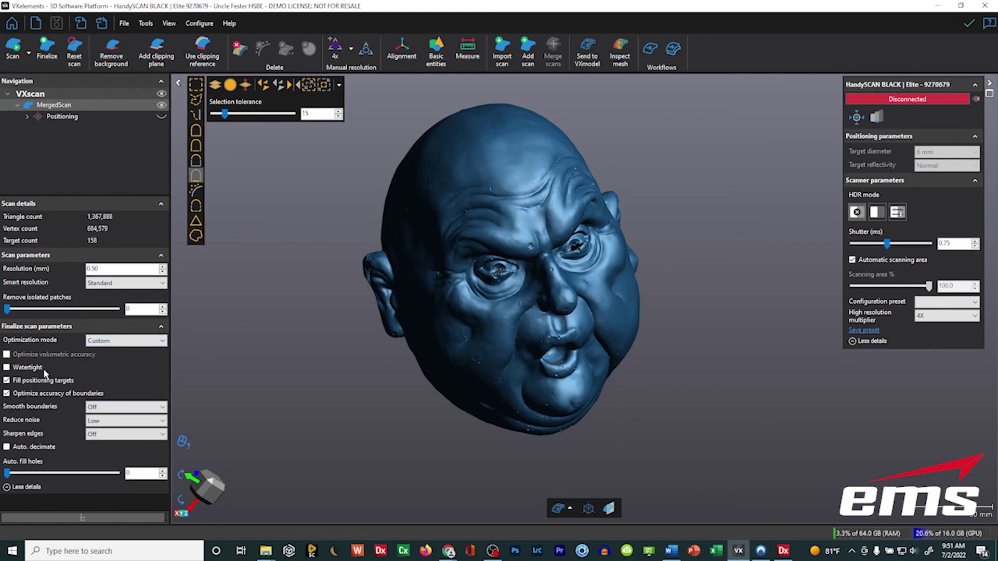
click(21, 368)
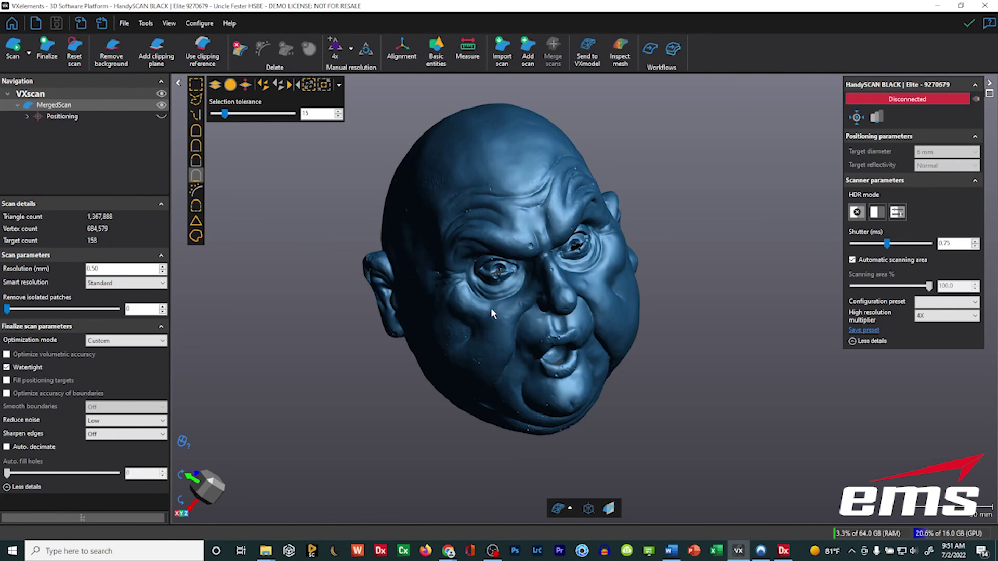
click(55, 62)
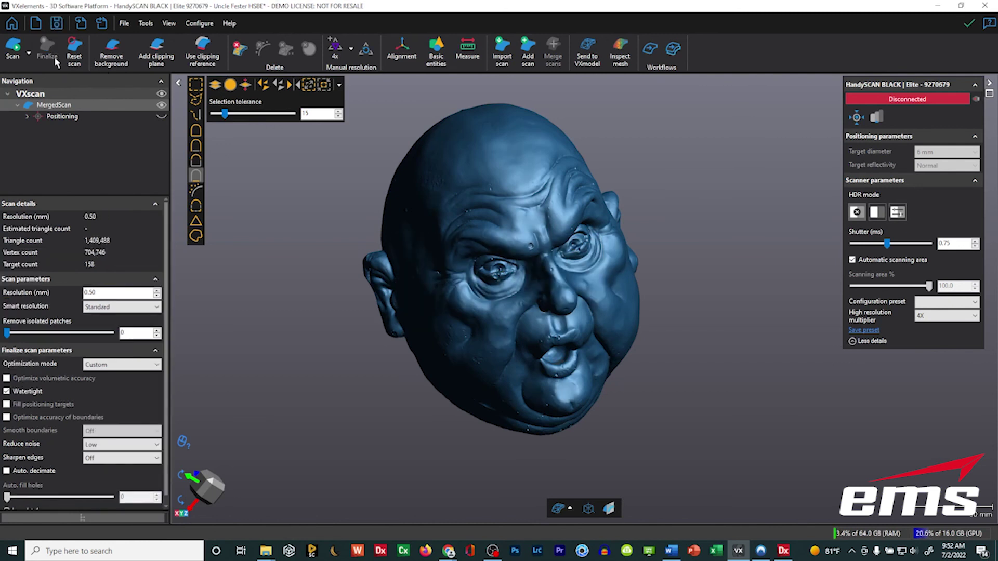
Step: Show the finalized head mesh as Triangles and wire frame and examine the triangulation around the eye, cheek and mouth
drag(514, 259, 531, 327)
drag(495, 286, 497, 308)
middle_drag(497, 309, 505, 297)
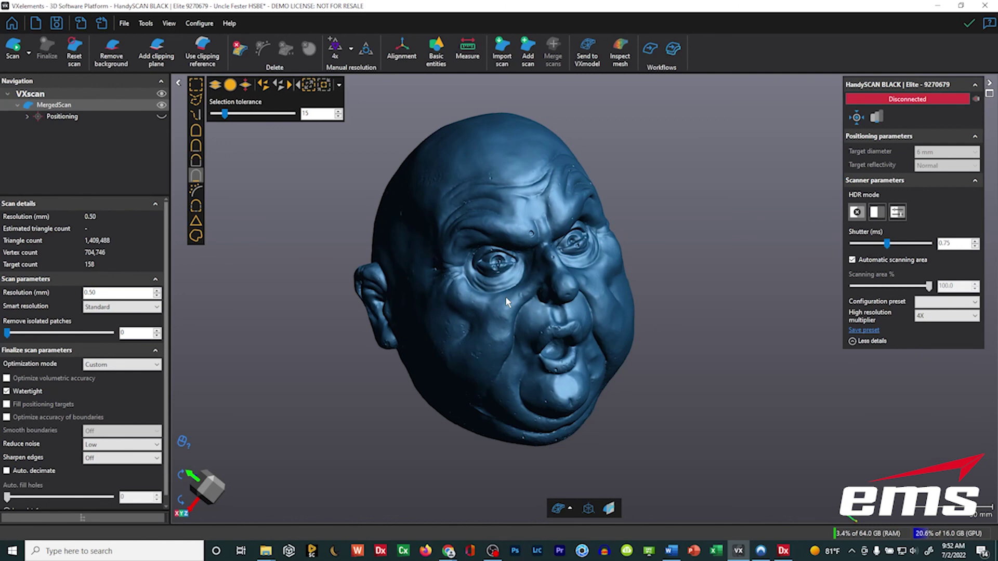
scroll(505, 296, up, 2)
mouse_move(505, 297)
mouse_down()
mouse_move(516, 299)
mouse_move(512, 306)
mouse_move(512, 292)
mouse_up()
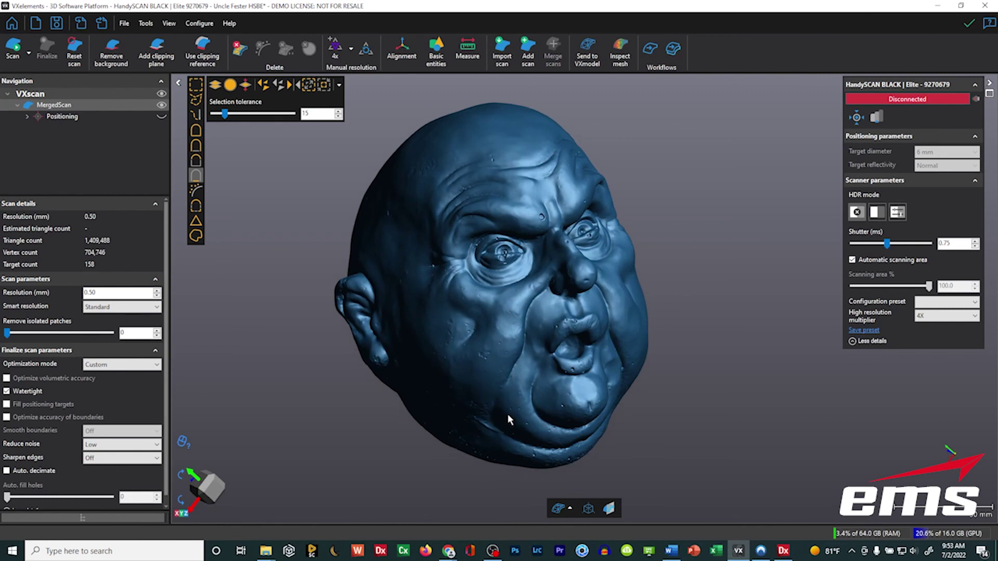
click(571, 511)
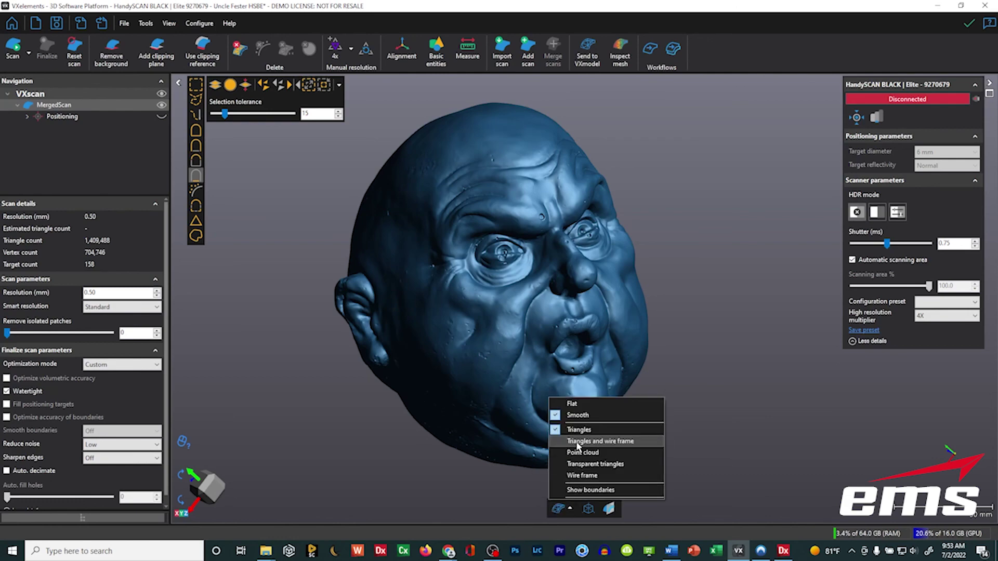
click(577, 441)
scroll(497, 334, up, 6)
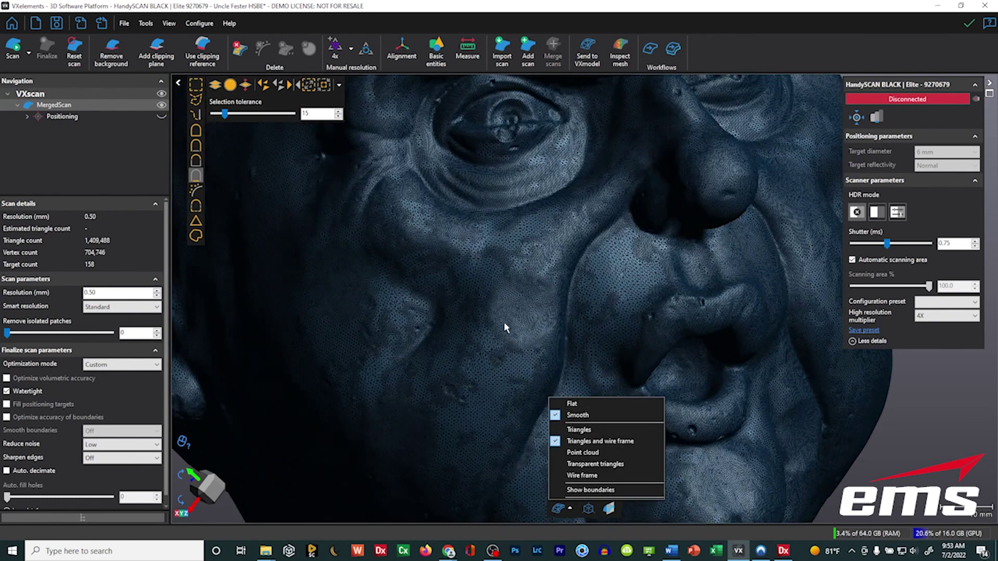
scroll(516, 298, up, 2)
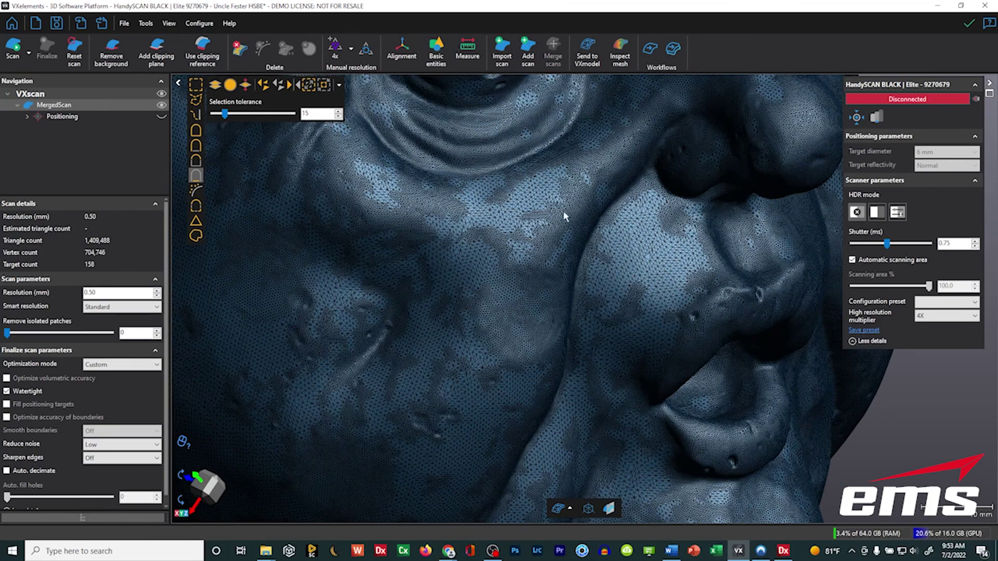
scroll(524, 273, down, 4)
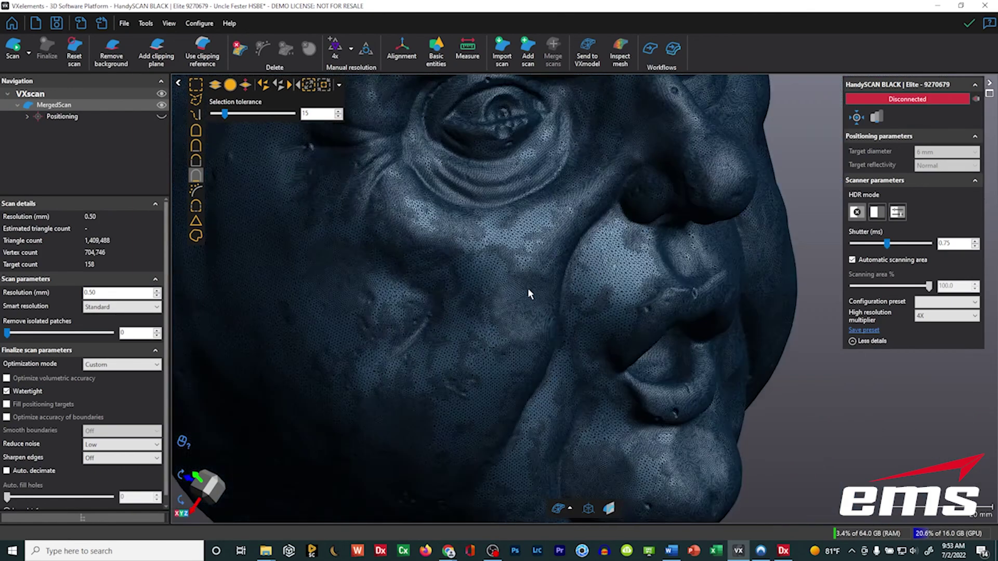
Step: Return the mesh display to Triangles and examine the head's side, ear and underside
click(571, 509)
click(580, 430)
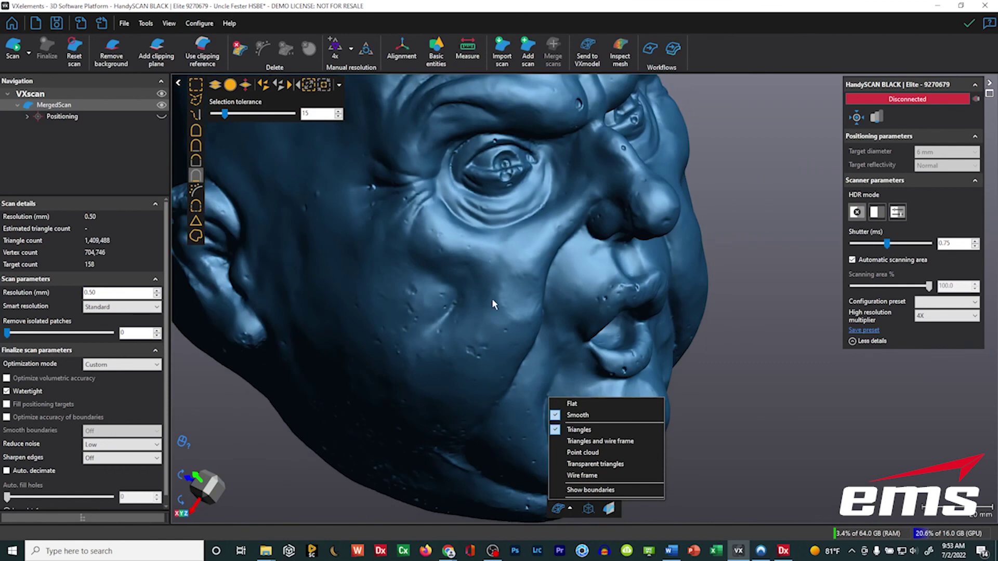
scroll(492, 305, down, 3)
drag(498, 294, 509, 161)
scroll(435, 316, down, 2)
drag(436, 314, 524, 288)
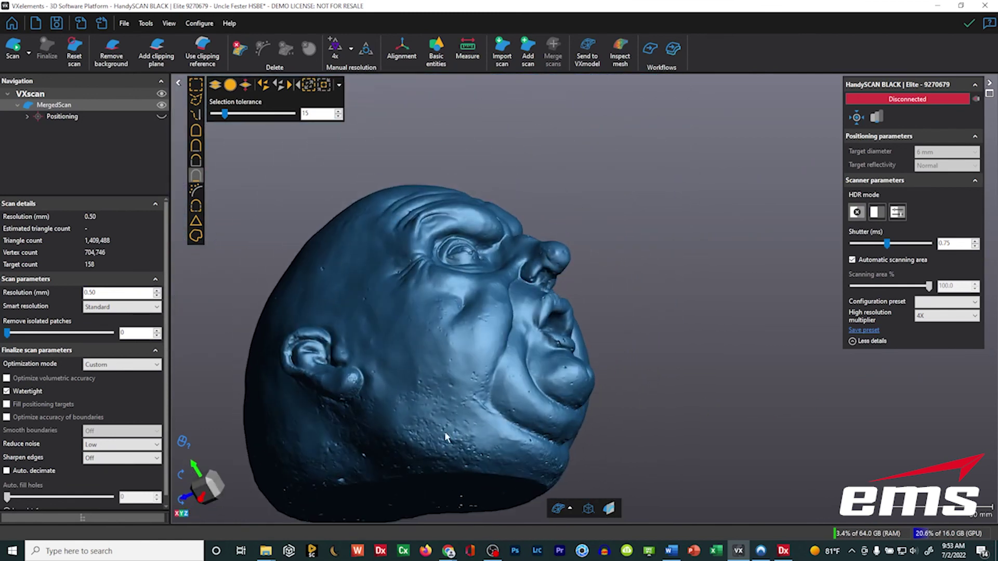
drag(450, 328, 543, 287)
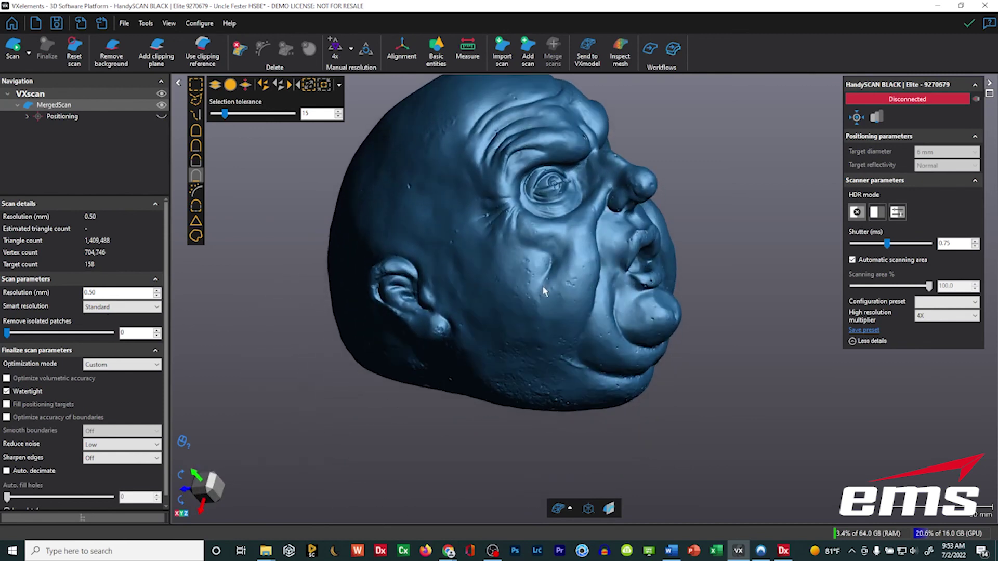
drag(506, 239, 582, 325)
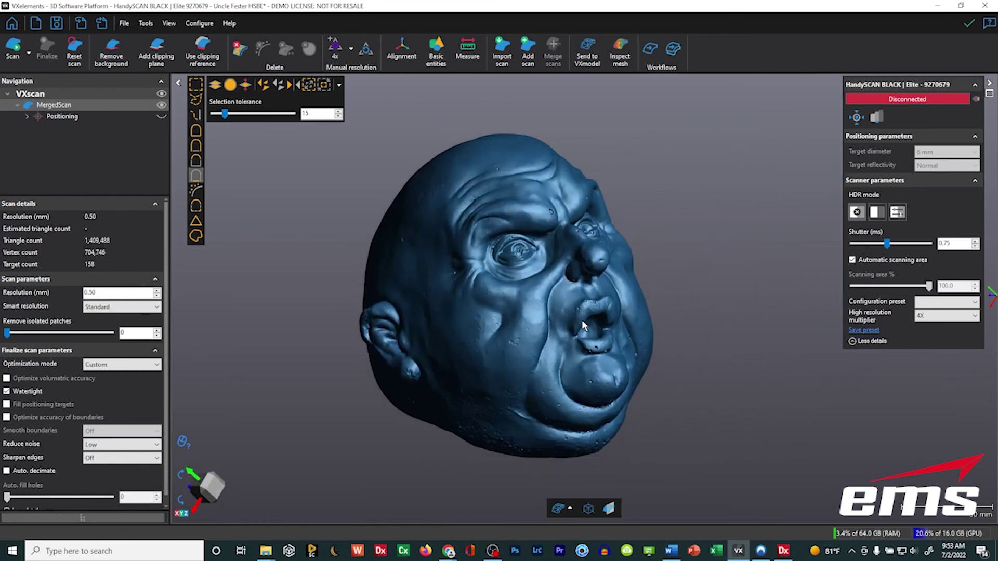